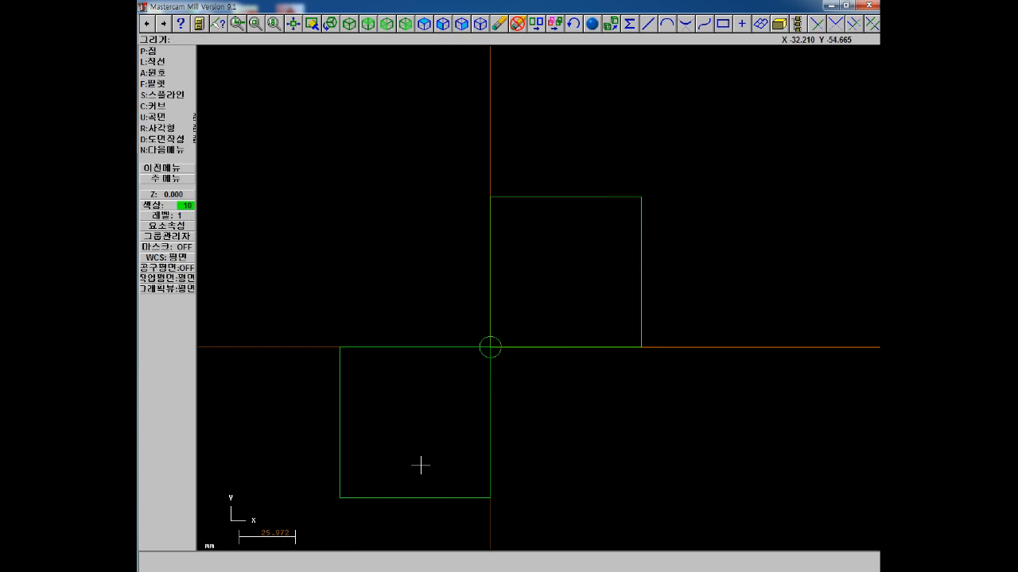
Step: Erase both existing squares and the circle at the origin with one window selection around all of the geometry
key(Up)
key(Right)
key(Up)
key(Escape)
click(499, 23)
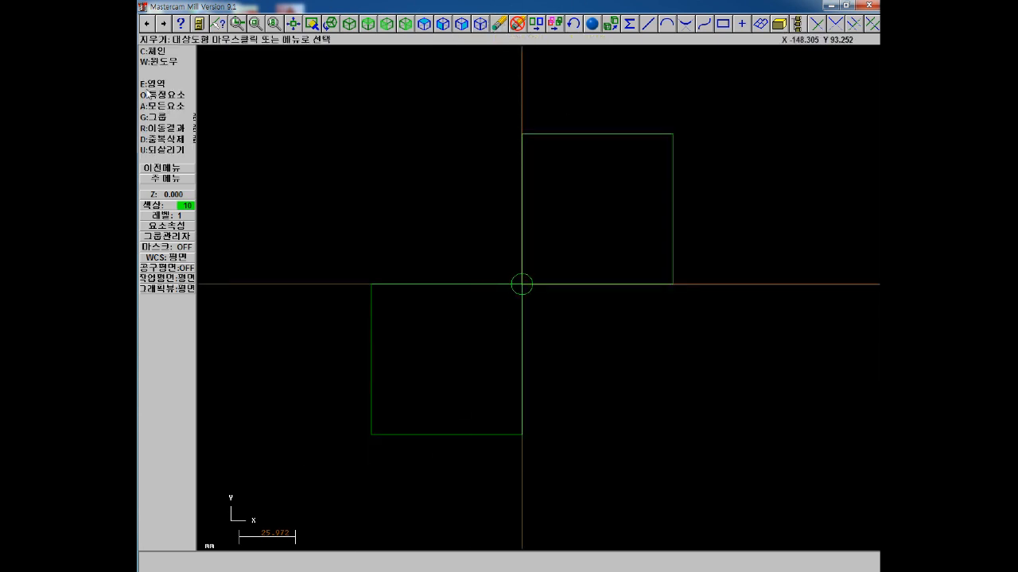
click(159, 72)
click(810, 108)
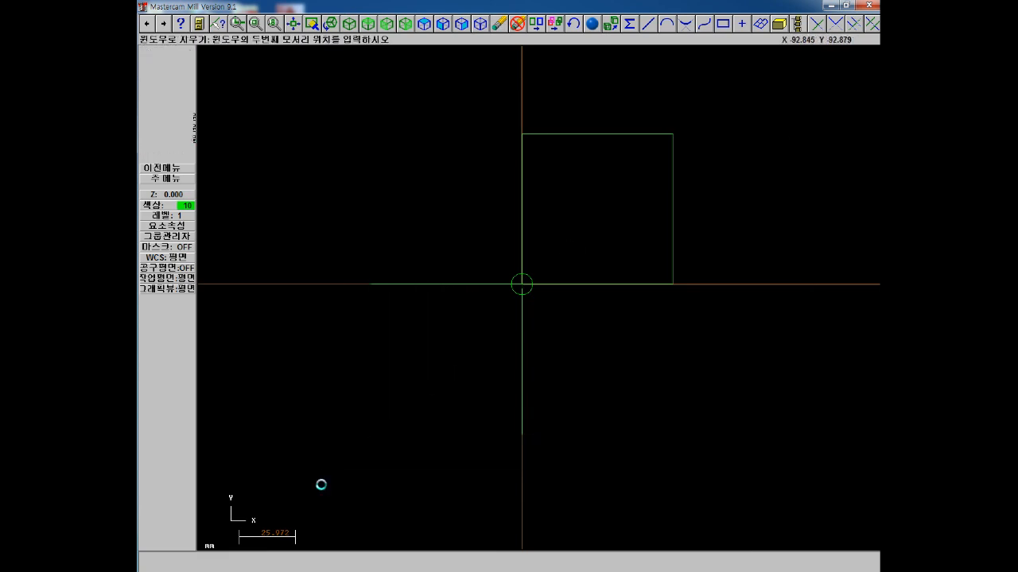
click(321, 484)
key(Escape)
key(Up)
key(Up)
key(Right)
key(Down)
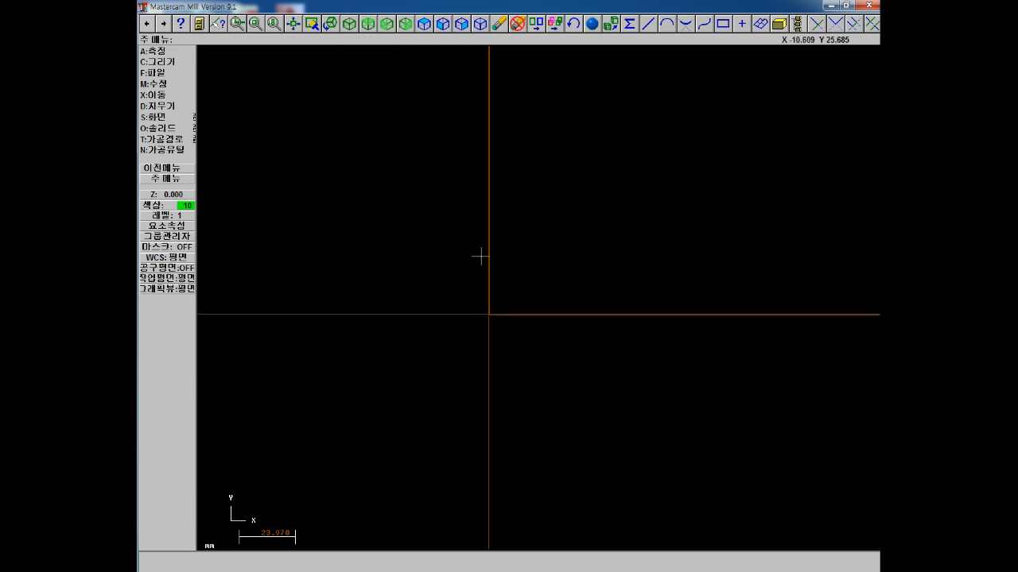
click(159, 64)
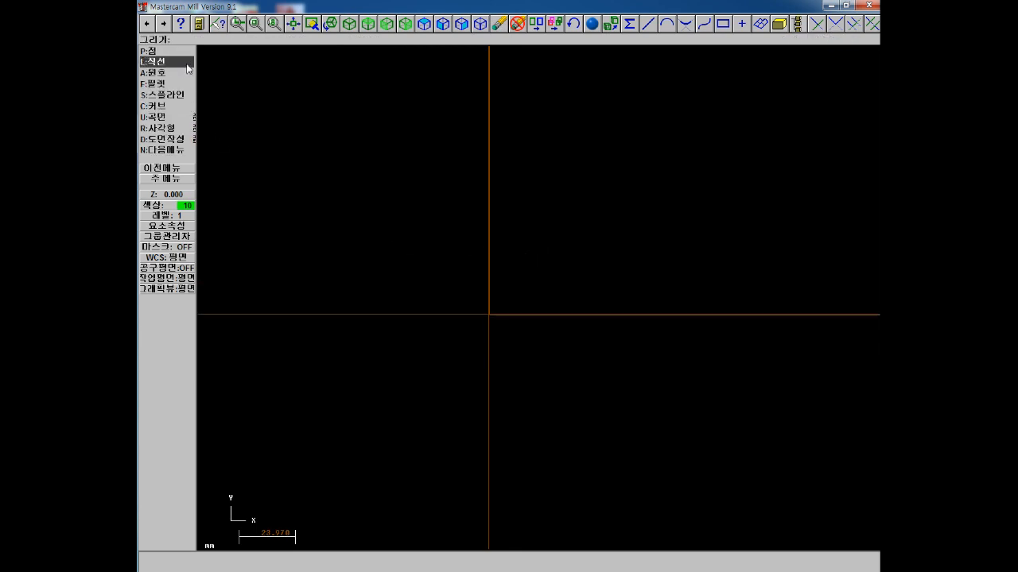
click(167, 62)
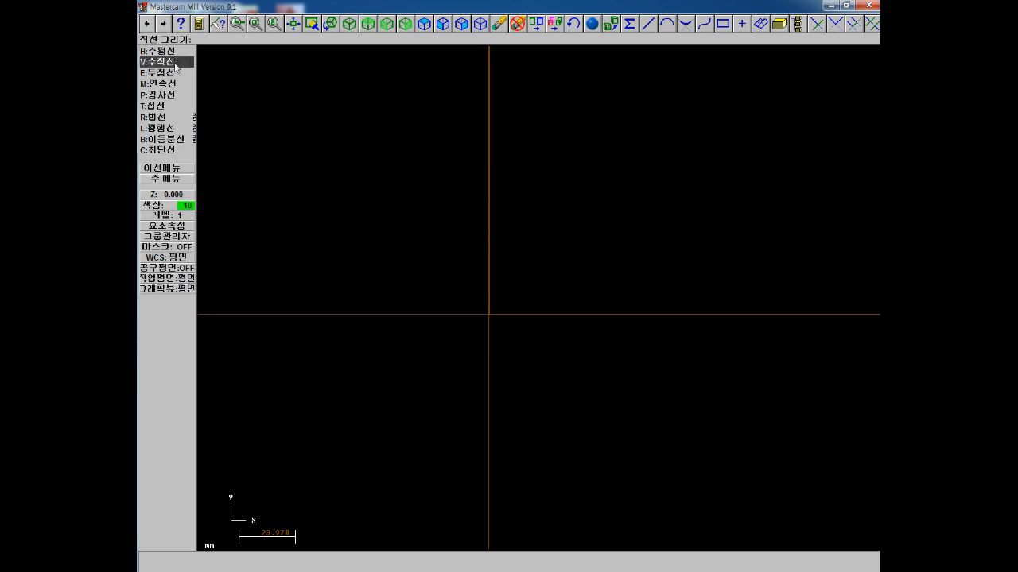
click(174, 168)
key(Escape)
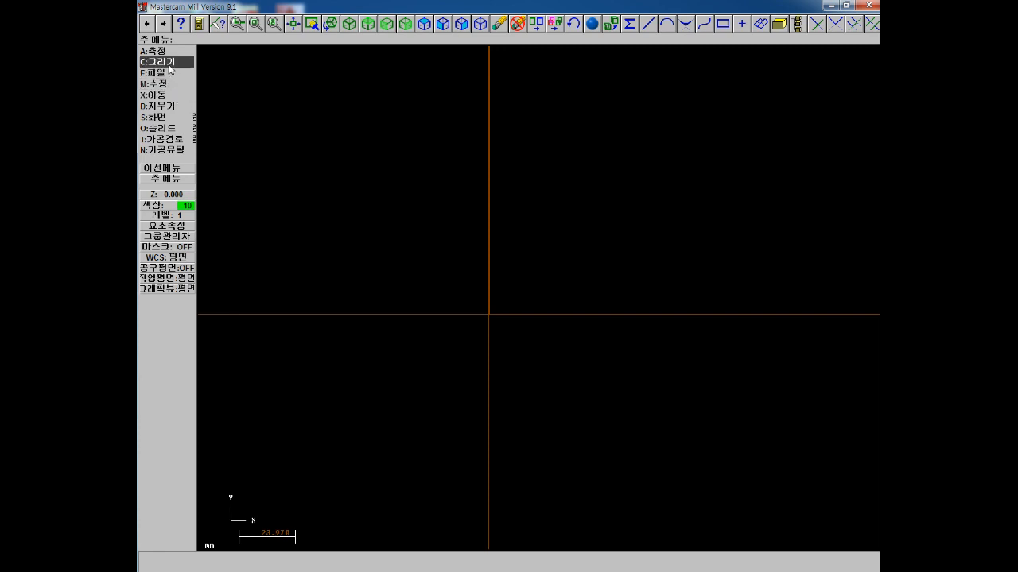
click(163, 62)
click(162, 63)
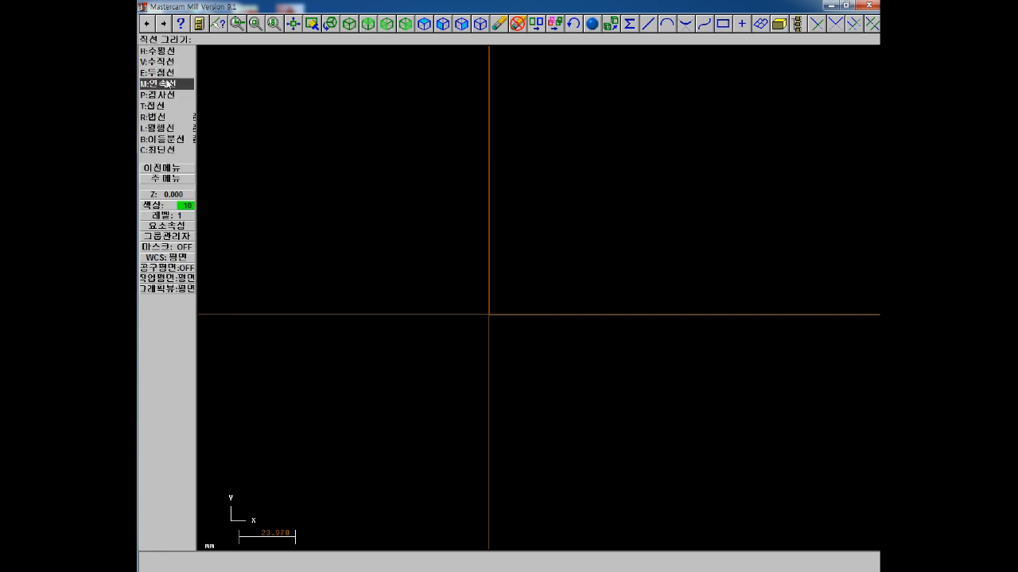
key(Escape)
key(Escape)
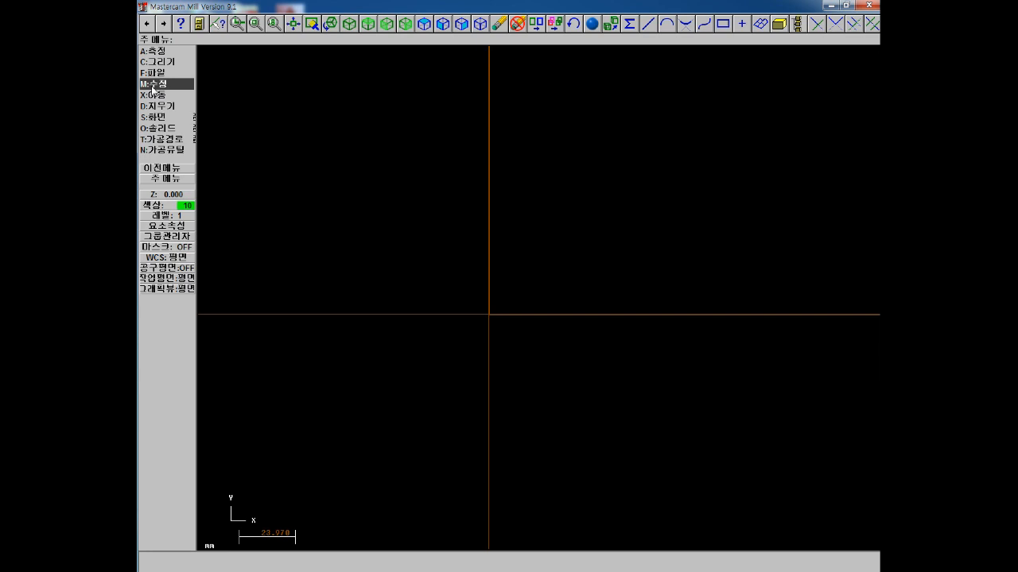
key(c)
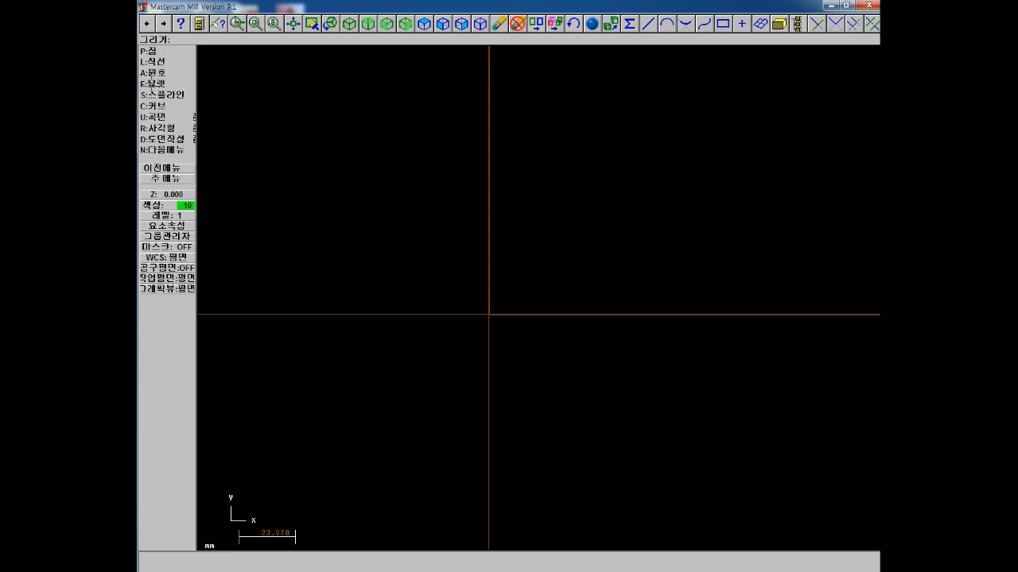
key(l)
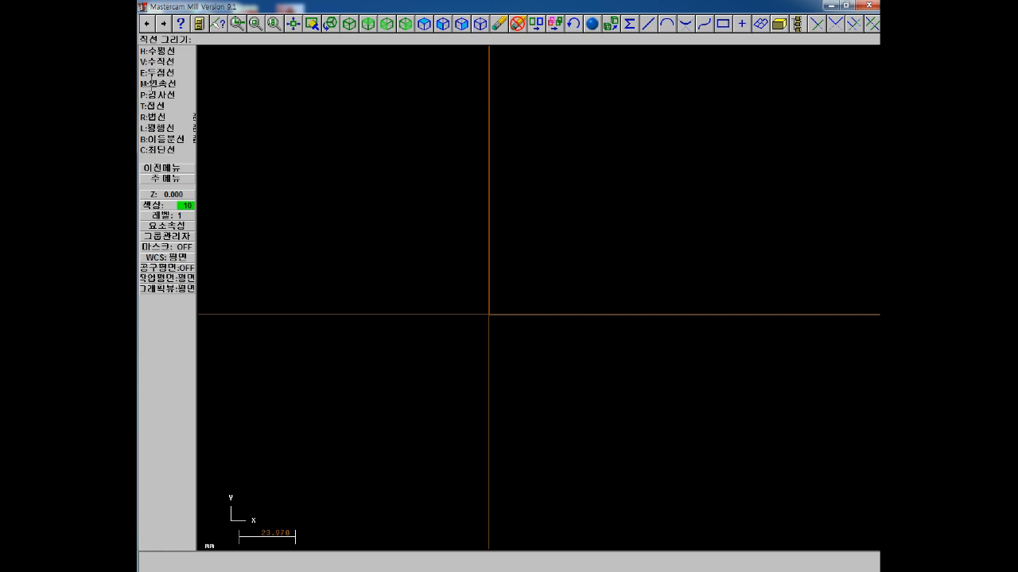
key(h)
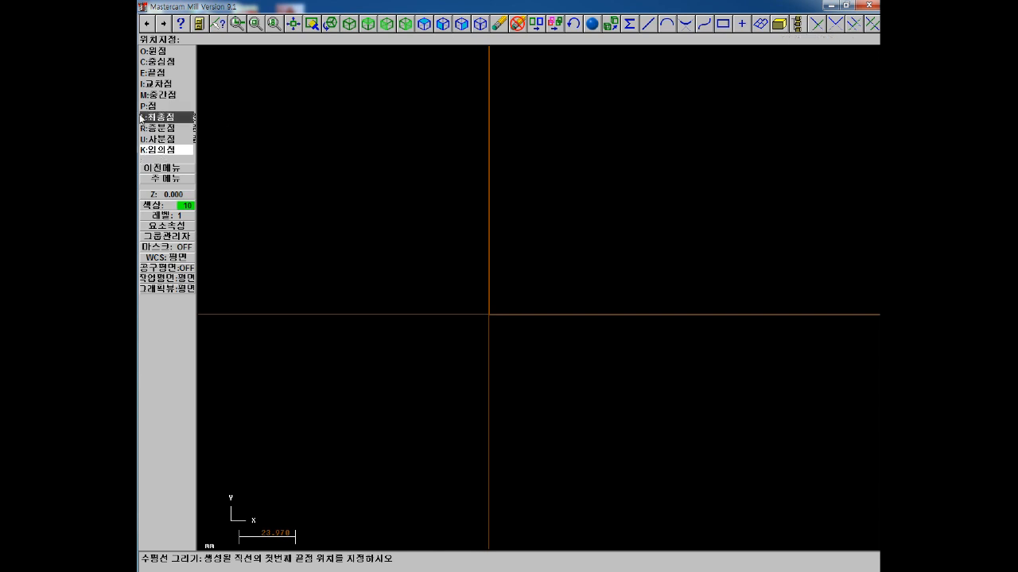
key(Escape)
key(Escape)
key(Escape)
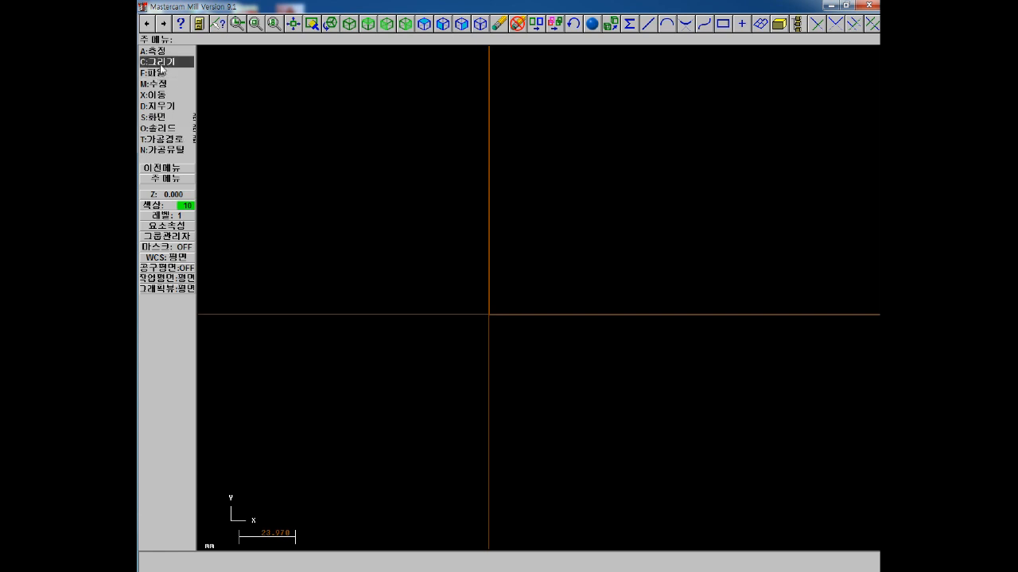
Step: Draw a horizontal line above the X axis, crossing the Y axis, and set its Y coordinate to 50
click(160, 63)
click(161, 62)
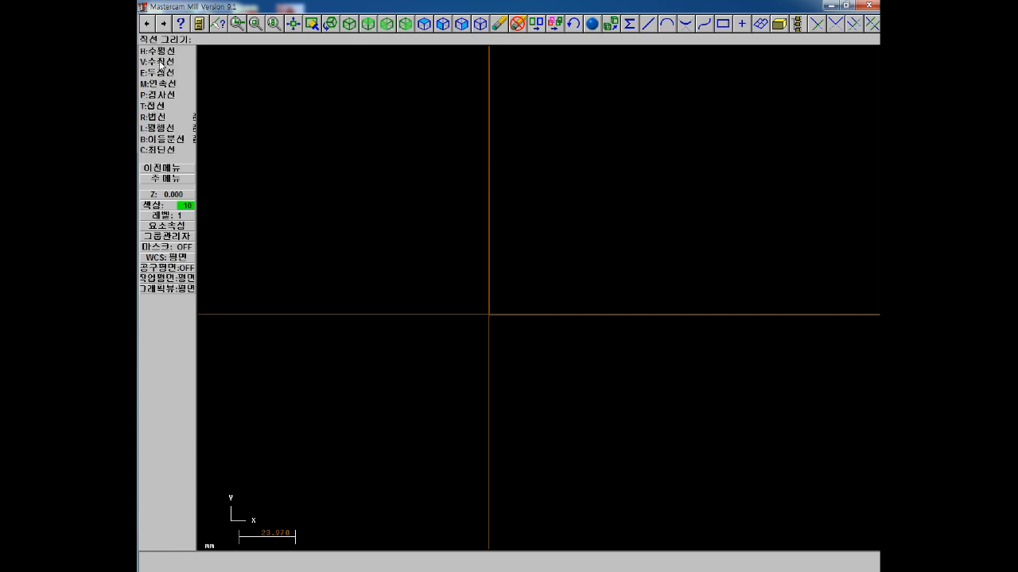
click(157, 51)
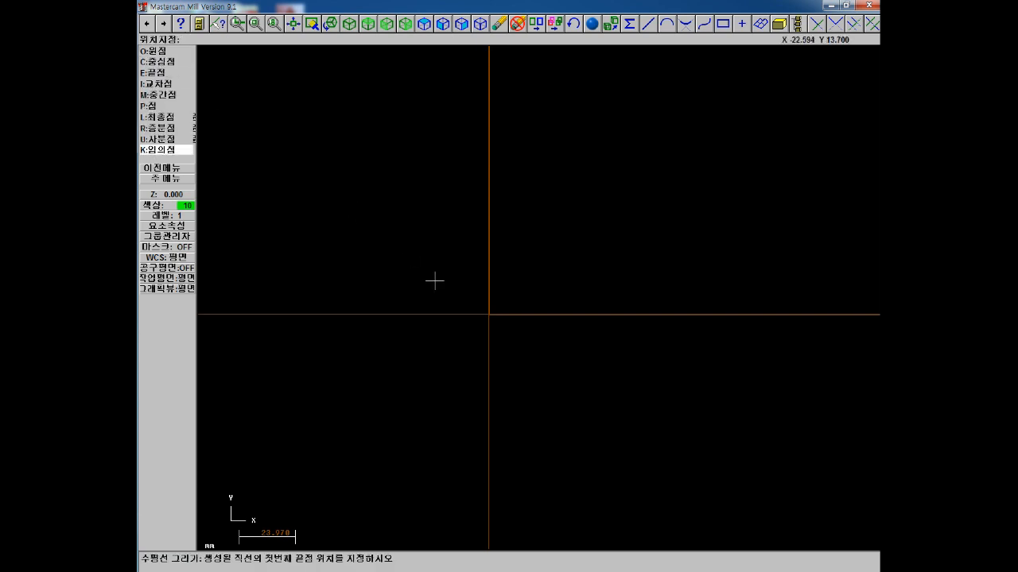
click(321, 184)
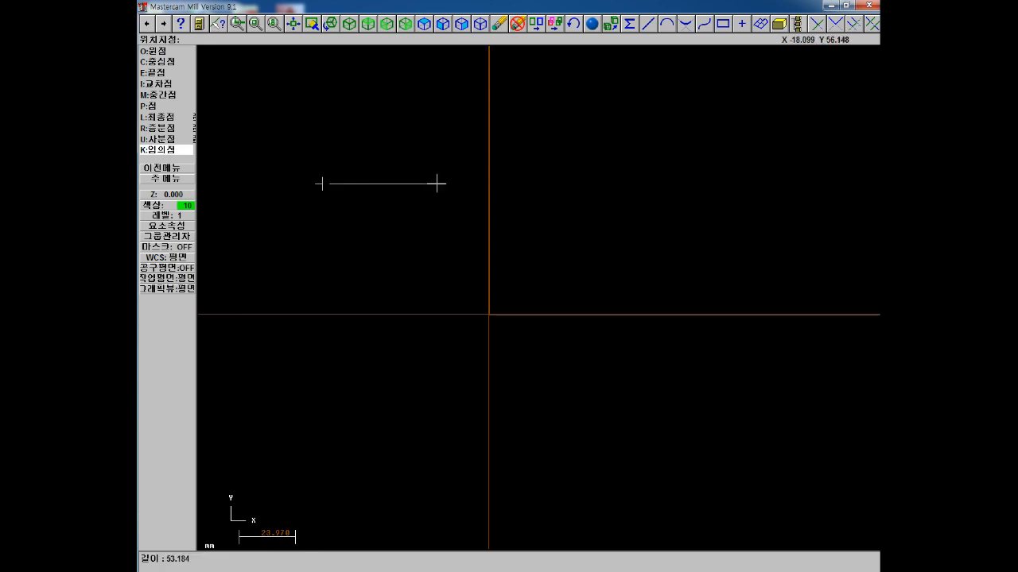
click(758, 189)
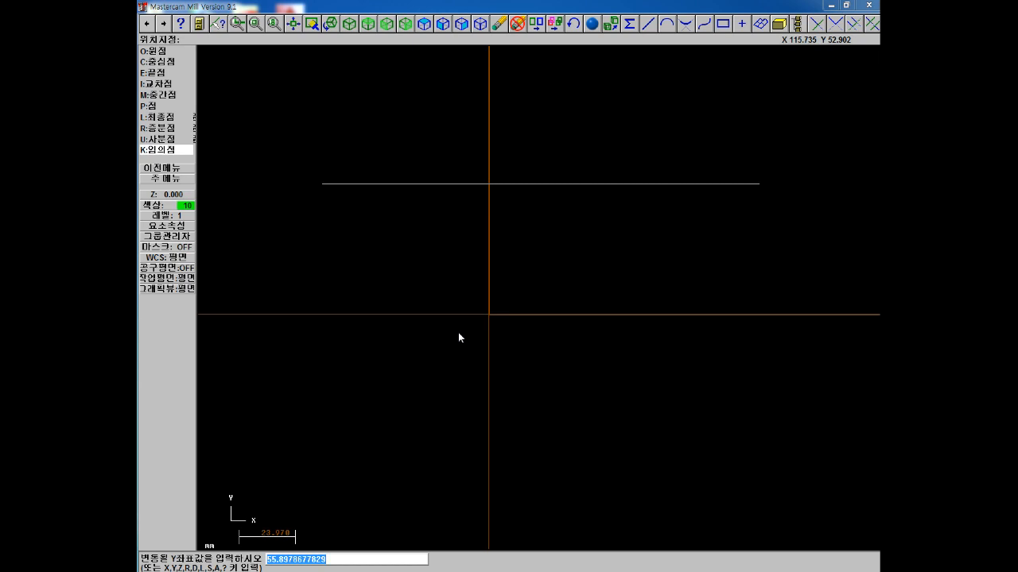
text(50)
key(Return)
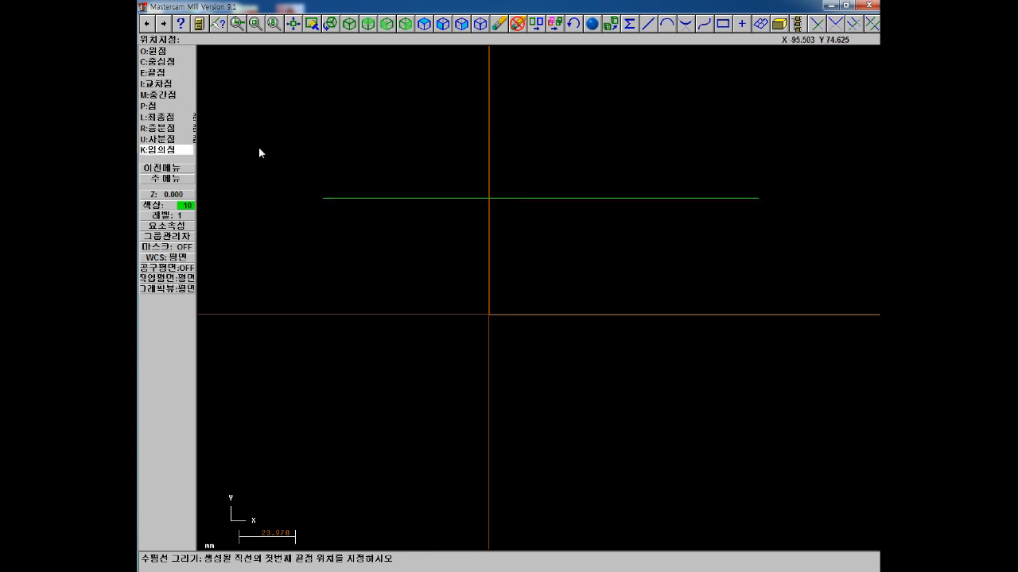
click(165, 168)
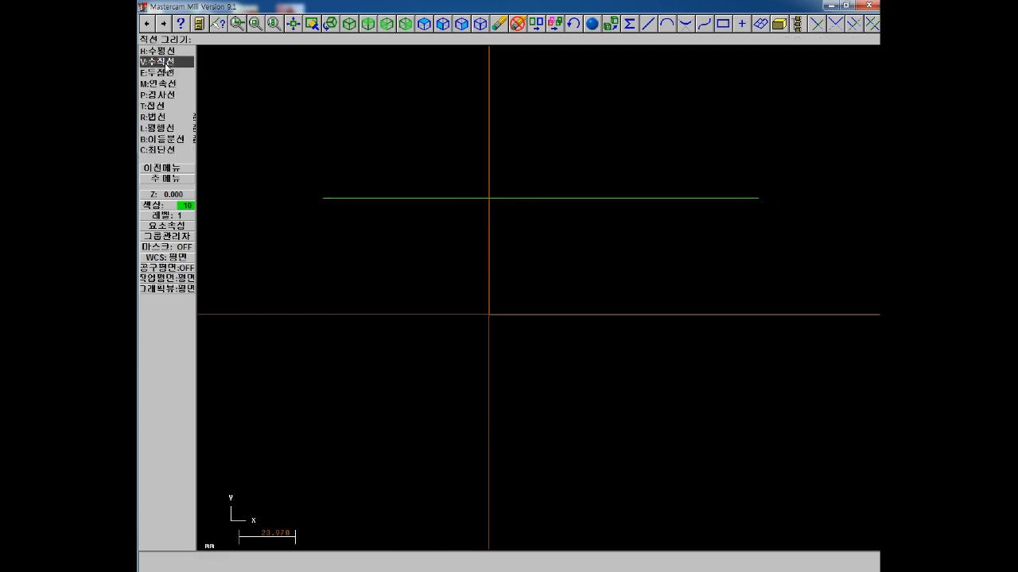
key(Escape)
key(Escape)
Step: Draw a second horizontal line above the Y 50 line, accepting its picked height of about Y 72
click(164, 64)
click(163, 62)
click(162, 52)
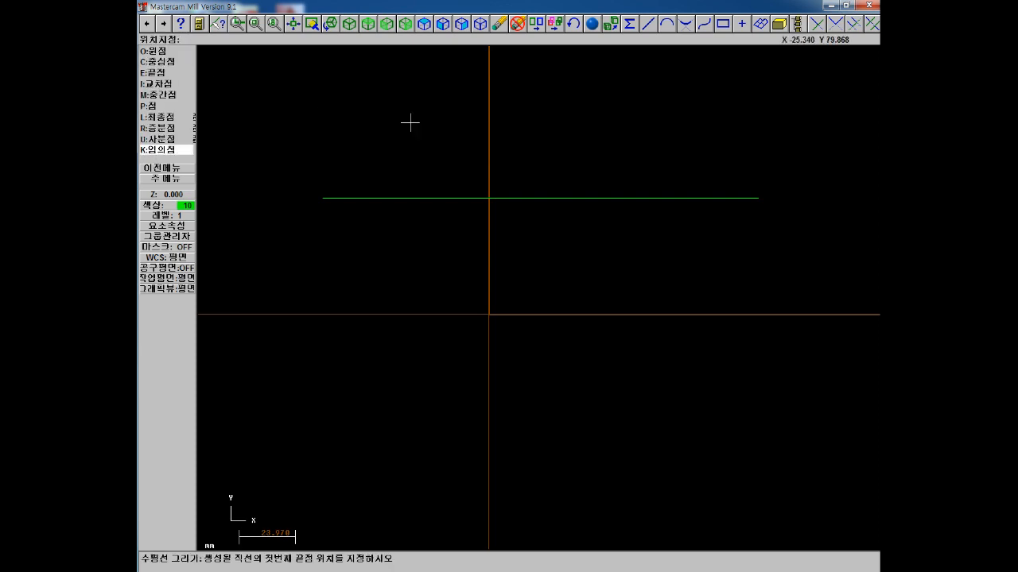
click(307, 147)
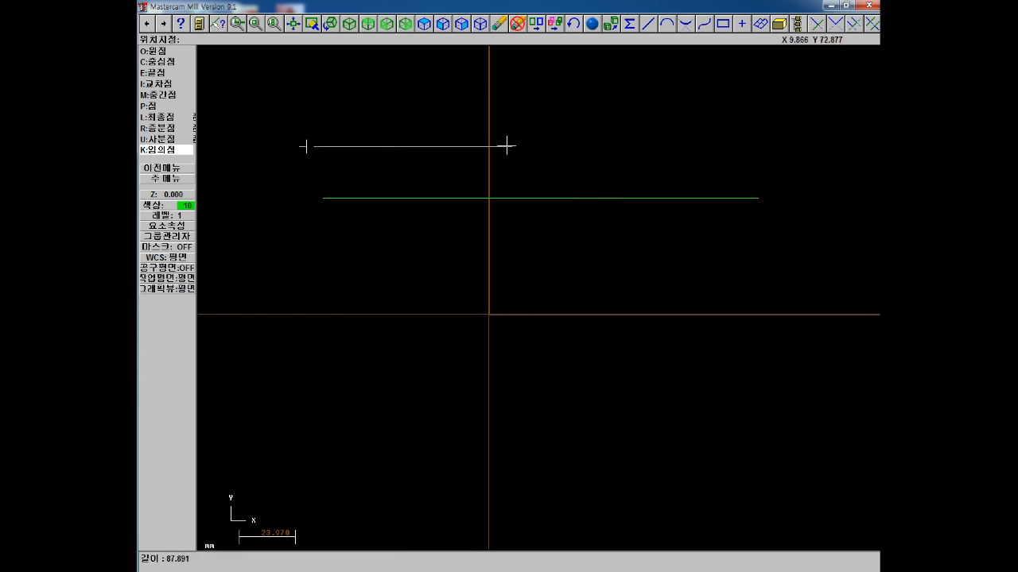
click(715, 147)
key(Return)
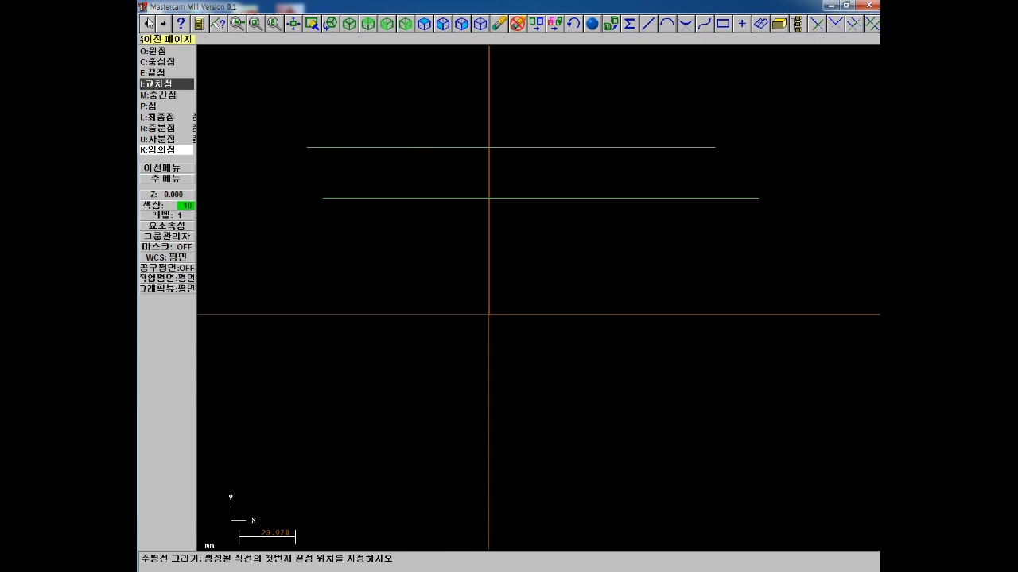
key(Escape)
key(Escape)
key(Escape)
Step: Draw a shorter horizontal line between the X axis and the Y 50 line, and set its Y coordinate to 30
click(165, 62)
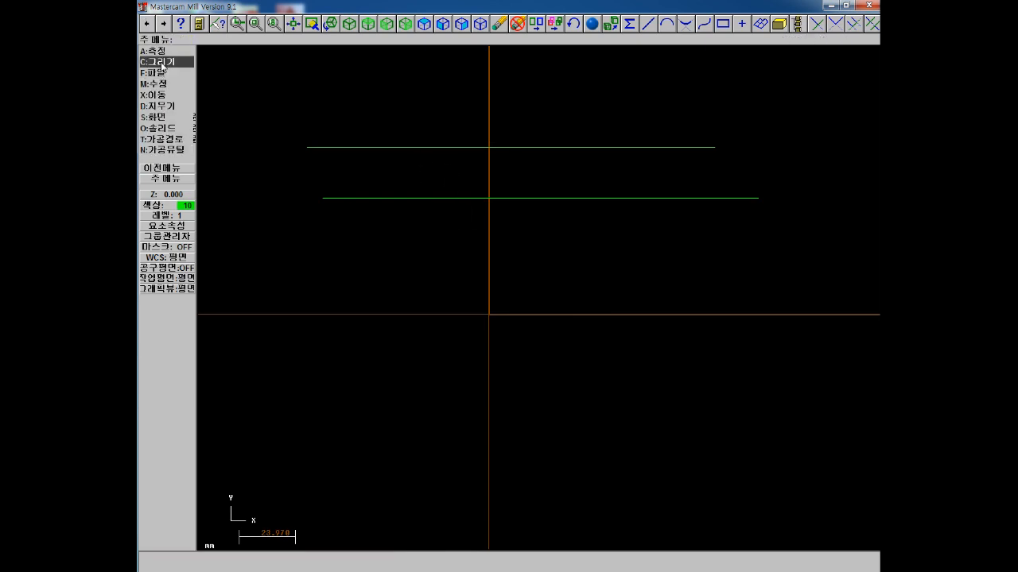
click(159, 61)
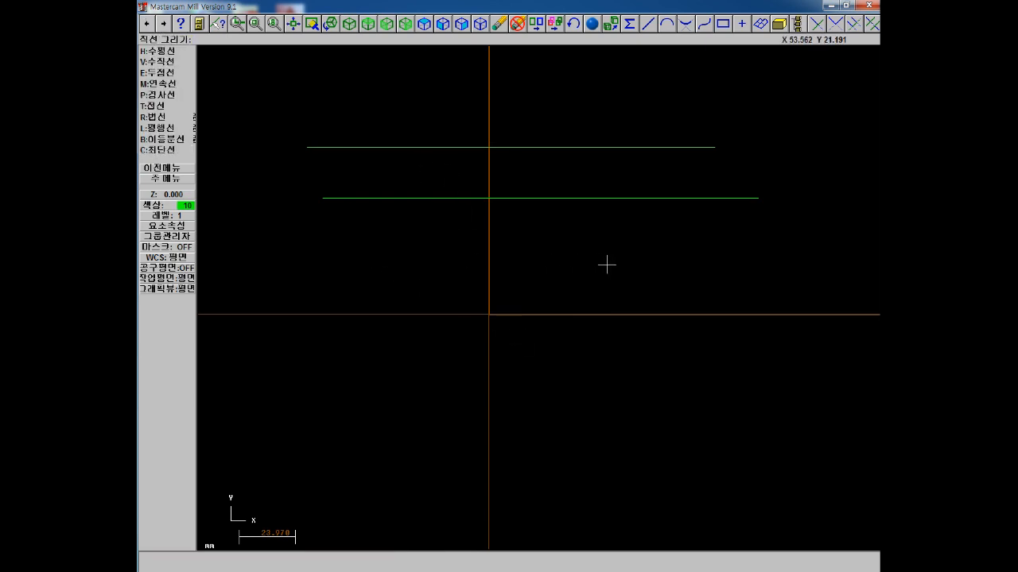
key(h)
click(385, 259)
click(641, 280)
text(30)
key(Return)
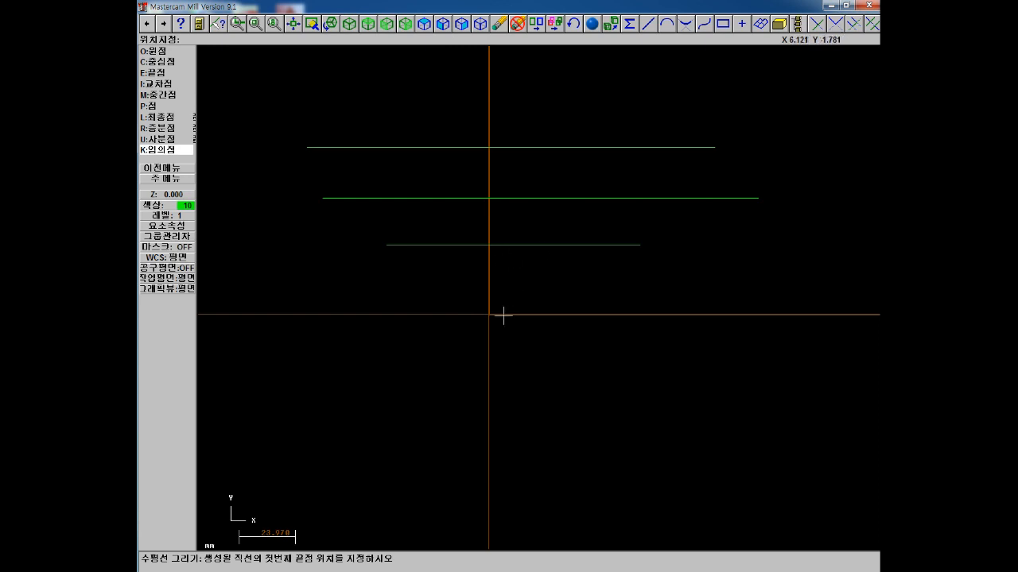
key(Escape)
key(Escape)
key(Escape)
Step: Draw a horizontal line below the X axis, crossing the Y axis, and accept its picked Y coordinate
click(163, 63)
click(163, 62)
click(163, 51)
click(324, 393)
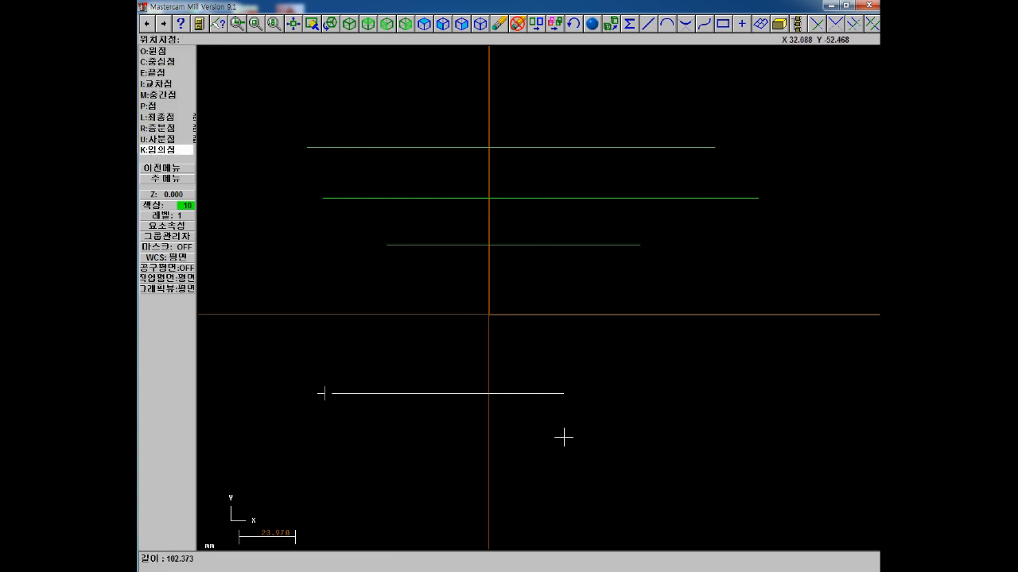
click(700, 392)
key(Return)
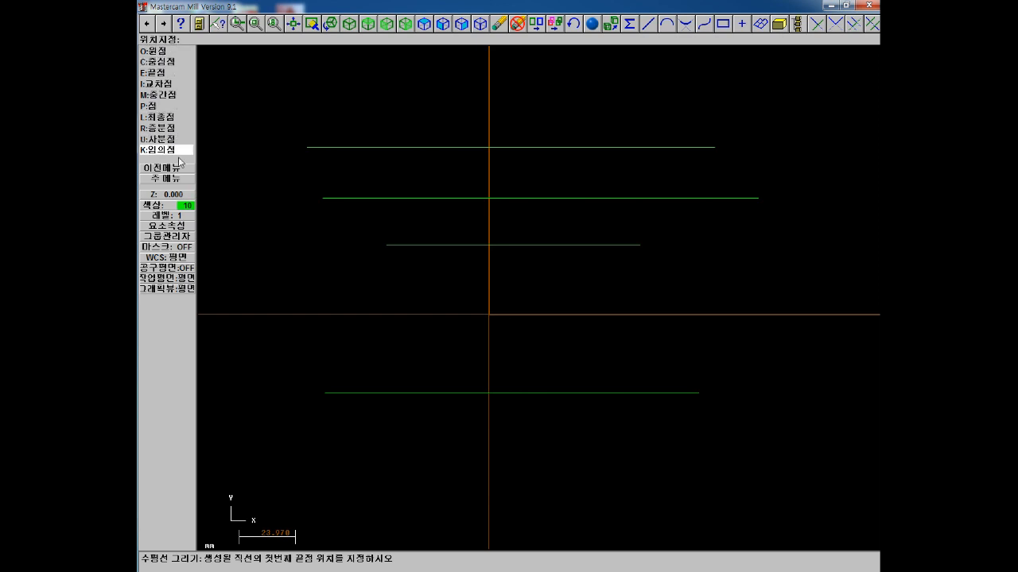
click(171, 168)
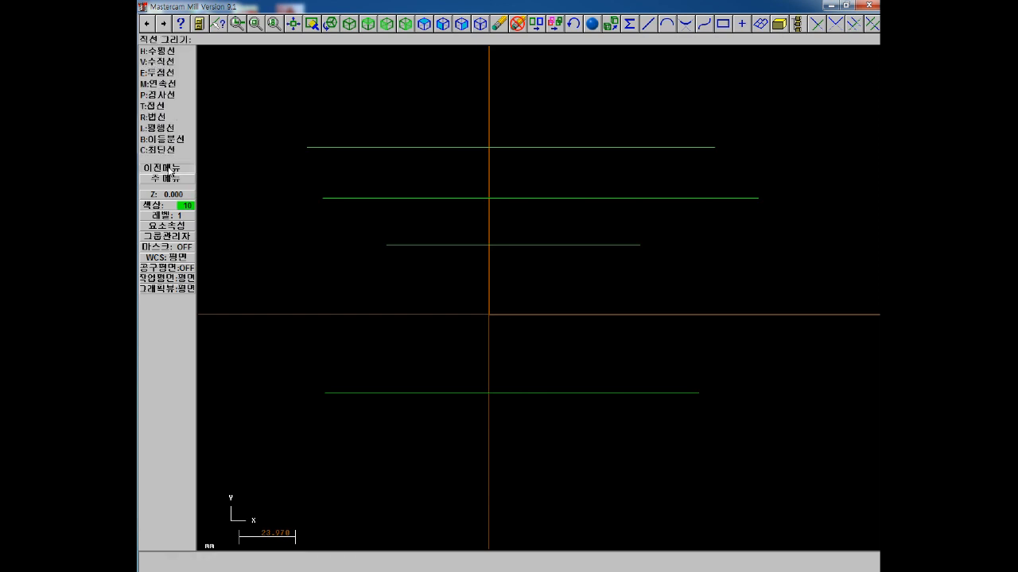
click(172, 168)
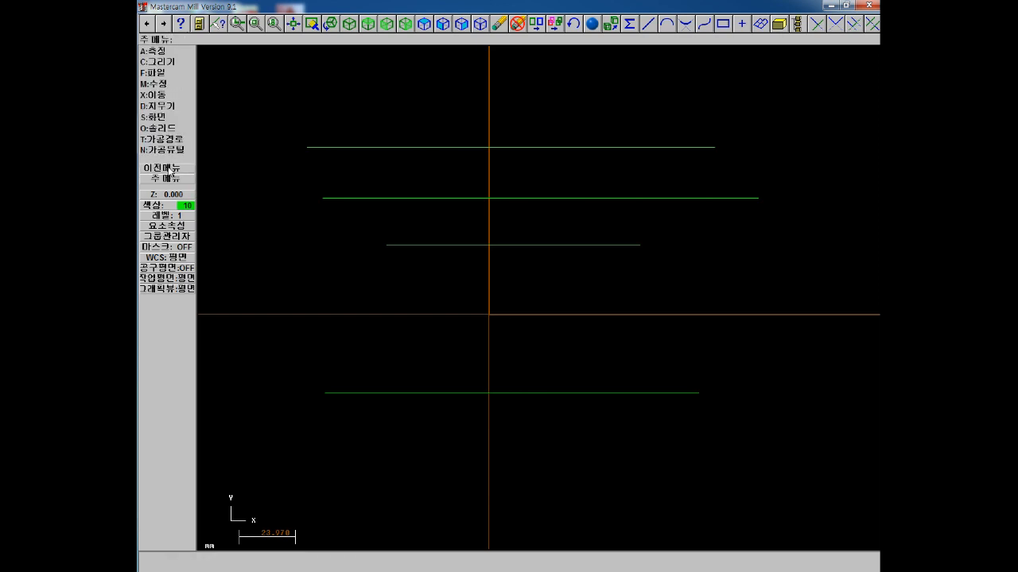
click(155, 62)
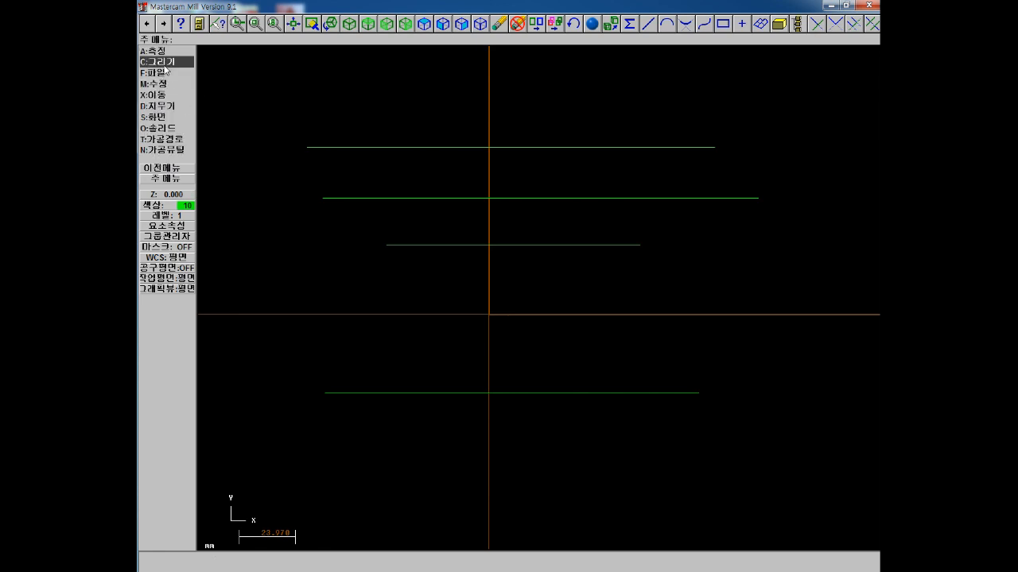
click(171, 168)
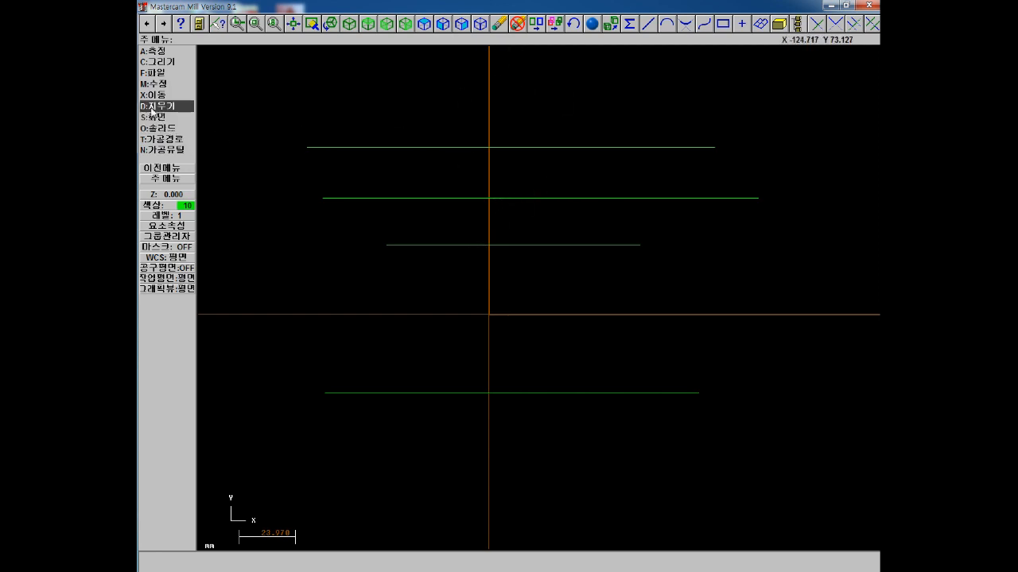
Step: Erase the four horizontal lines one by one
click(156, 107)
click(491, 147)
click(513, 200)
click(557, 246)
click(559, 393)
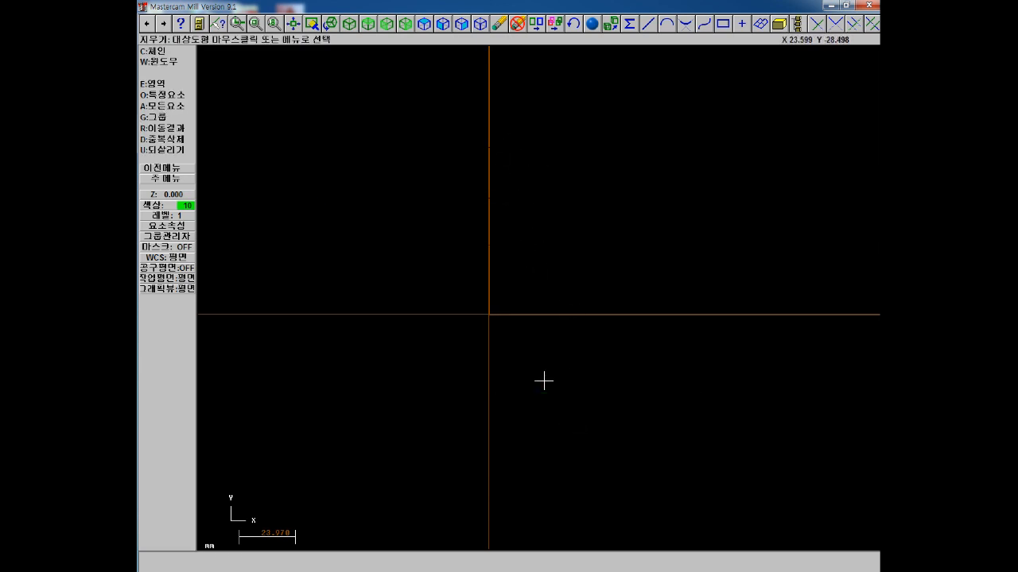
Step: Draw a long vertical line crossing the X axis and set its X coordinate to 50
scroll(433, 265, down, 1)
scroll(476, 302, down, 2)
scroll(465, 311, up, 2)
scroll(393, 299, down, 1)
scroll(400, 291, down, 1)
scroll(406, 283, up, 1)
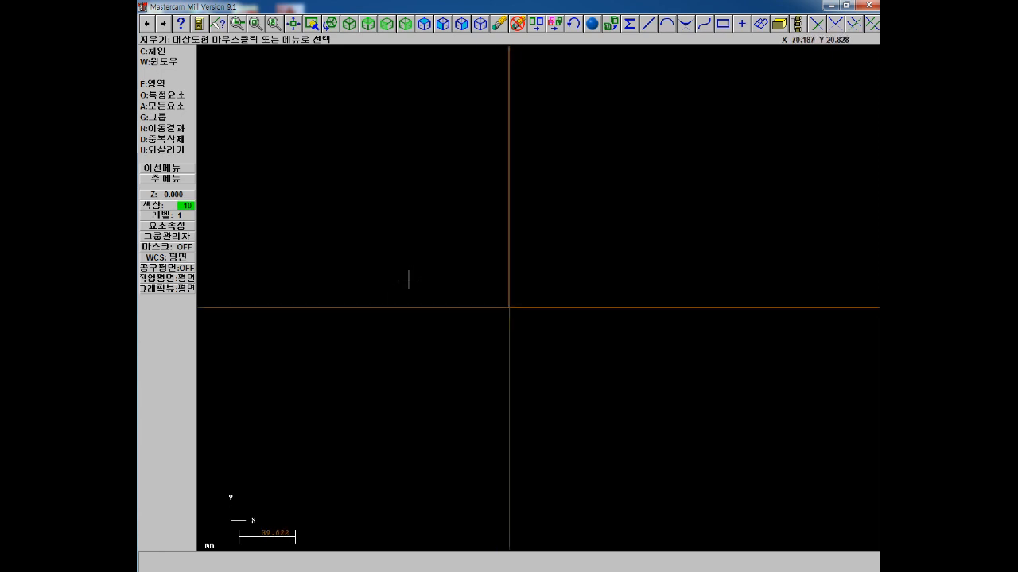
key(Escape)
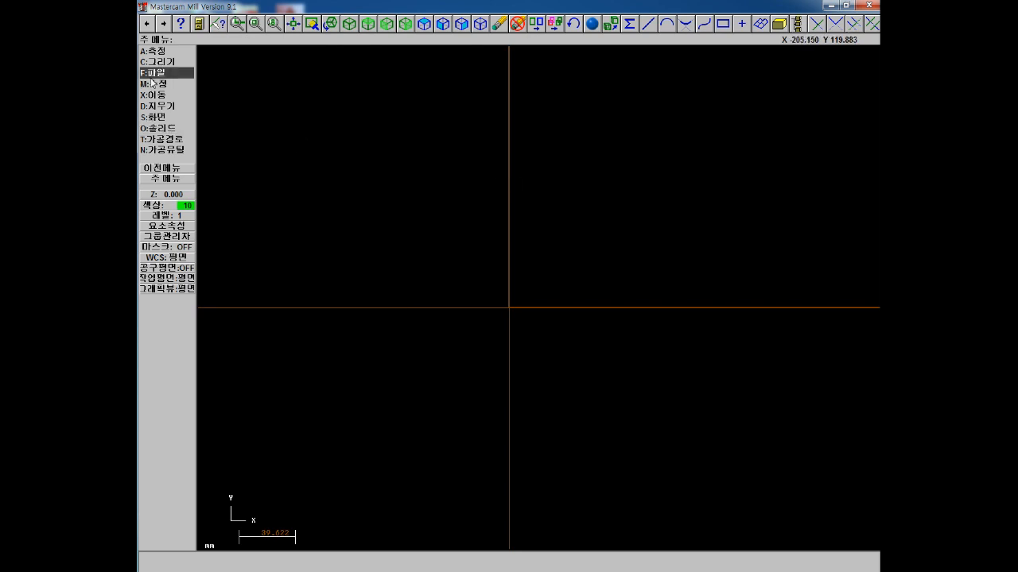
click(173, 63)
click(171, 63)
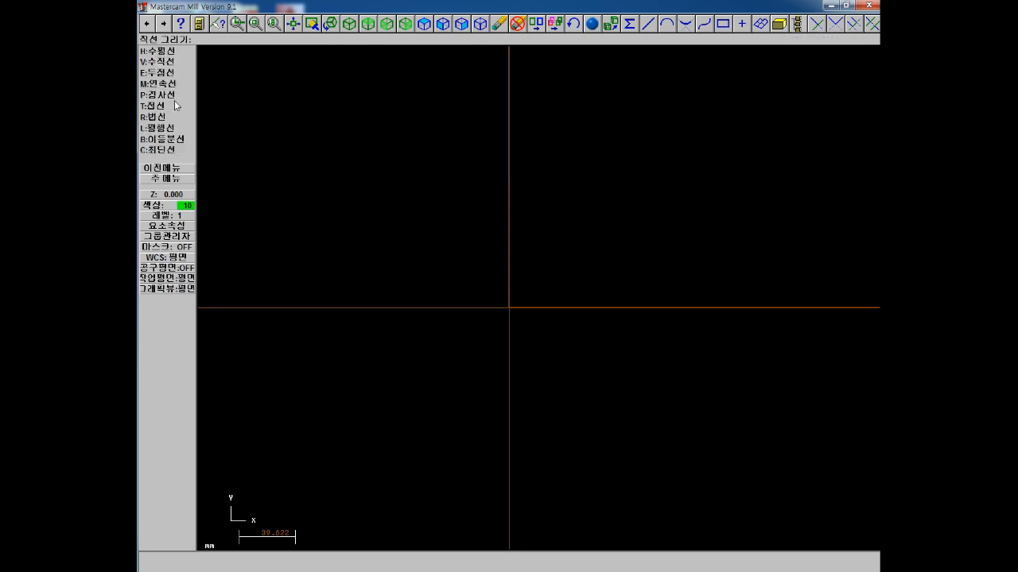
click(168, 72)
click(401, 145)
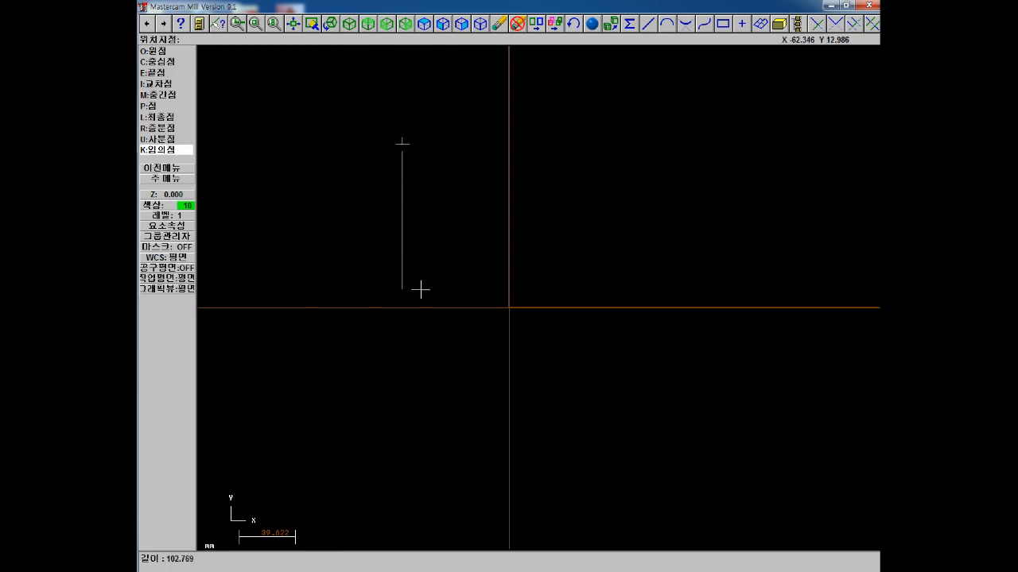
click(434, 472)
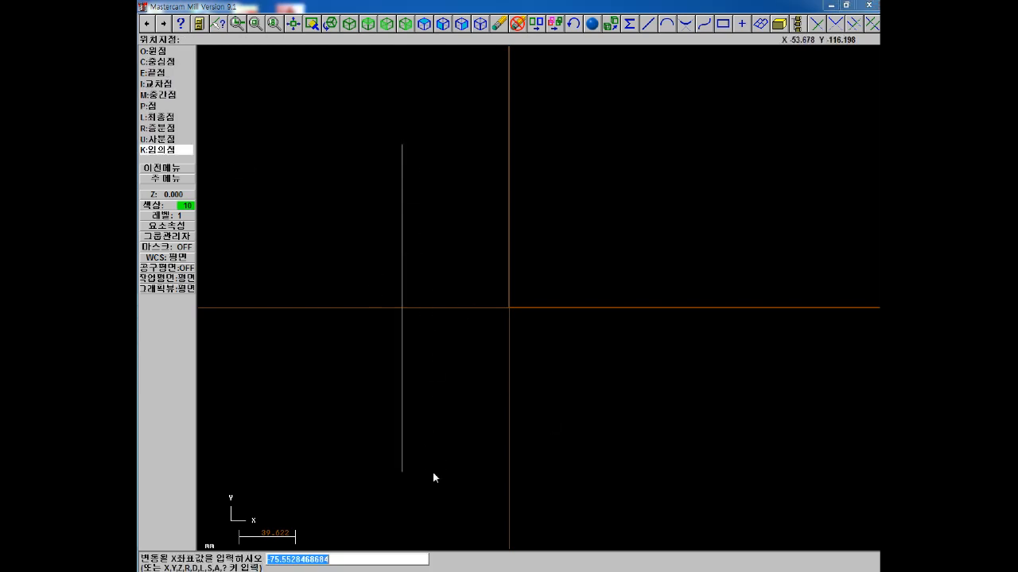
text(50)
key(Return)
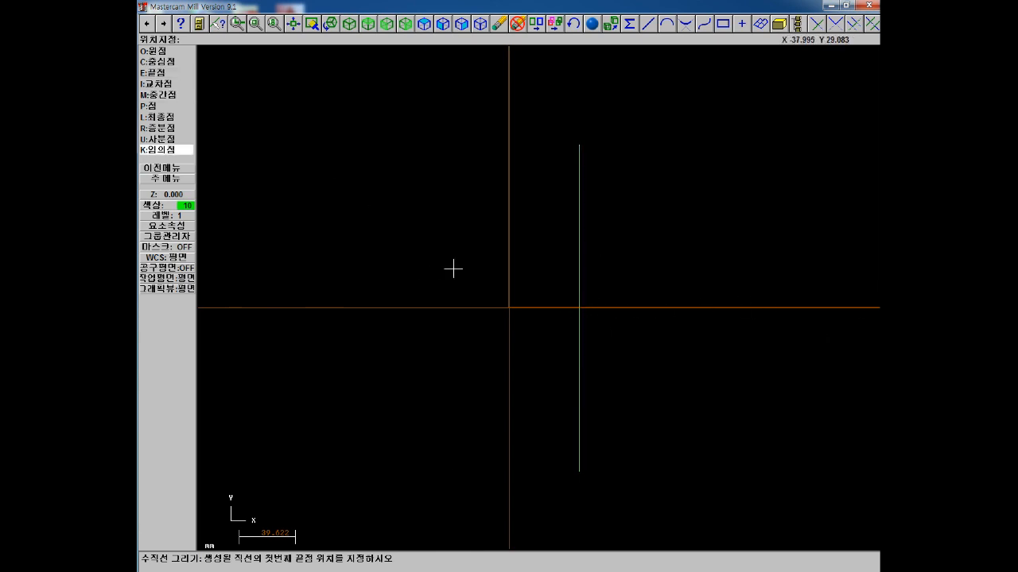
Step: Draw a second vertical line on the negative X side, crossing the X axis, and accept its picked X coordinate of about -94
click(376, 136)
click(376, 481)
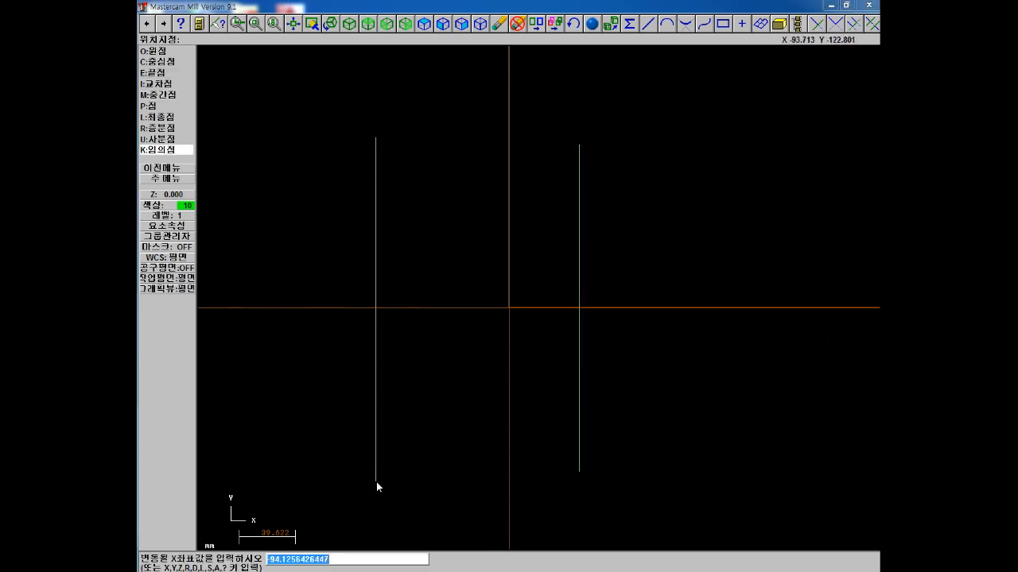
key(Return)
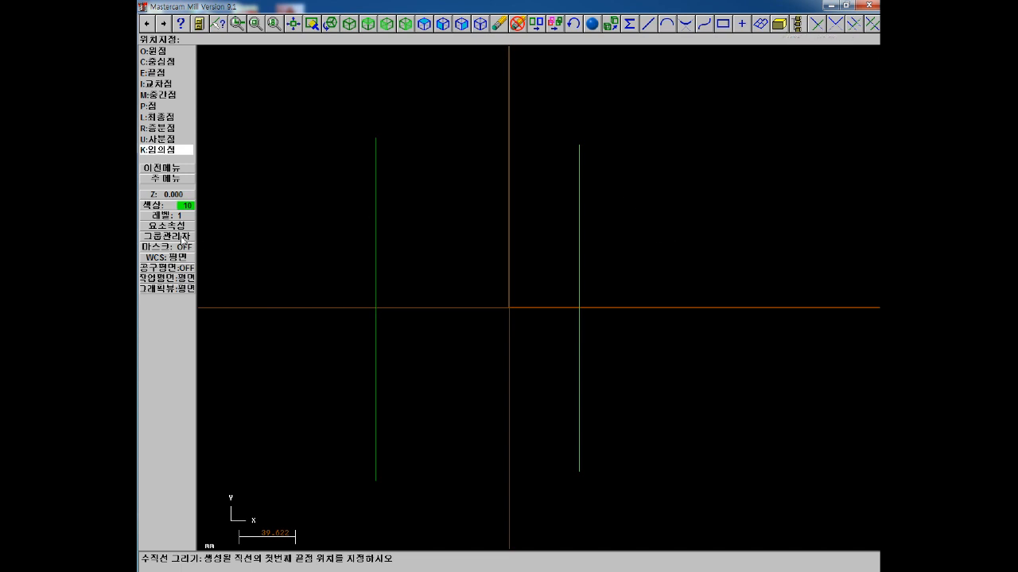
key(Escape)
key(Escape)
key(Escape)
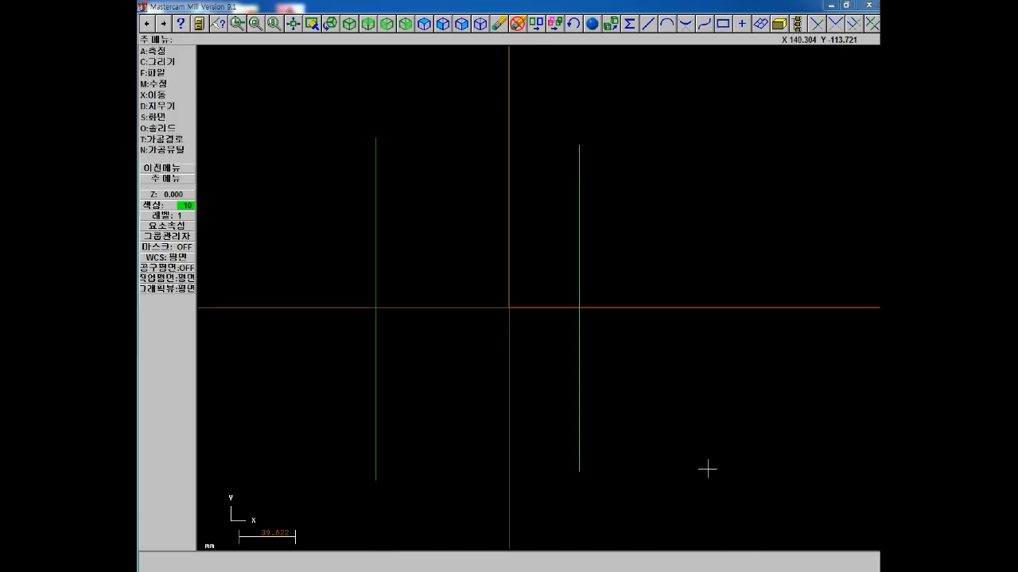
Step: Draw two slanted two-point lines across the X 50 line, one above the X axis and one rising across both axes
click(172, 64)
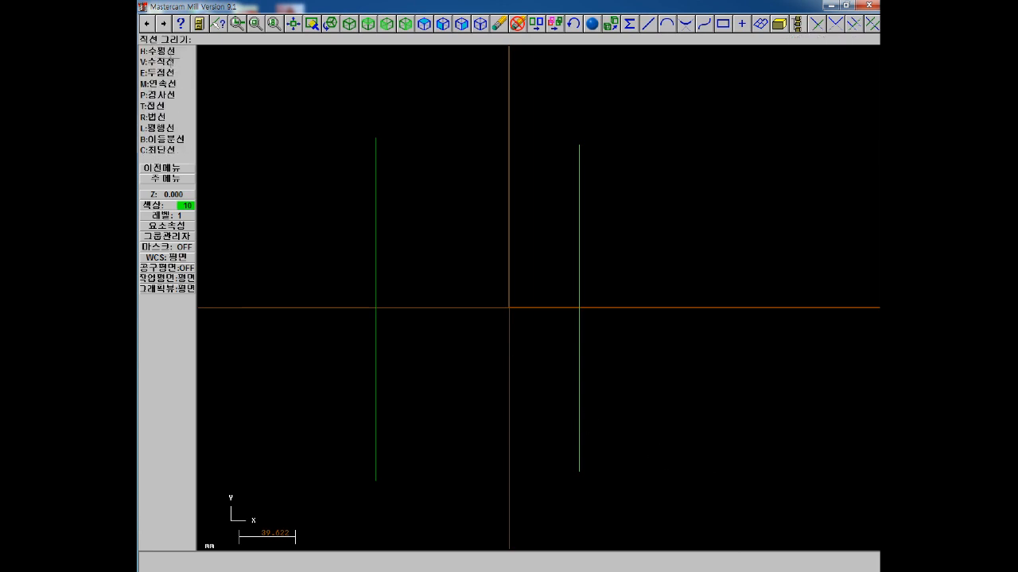
click(166, 73)
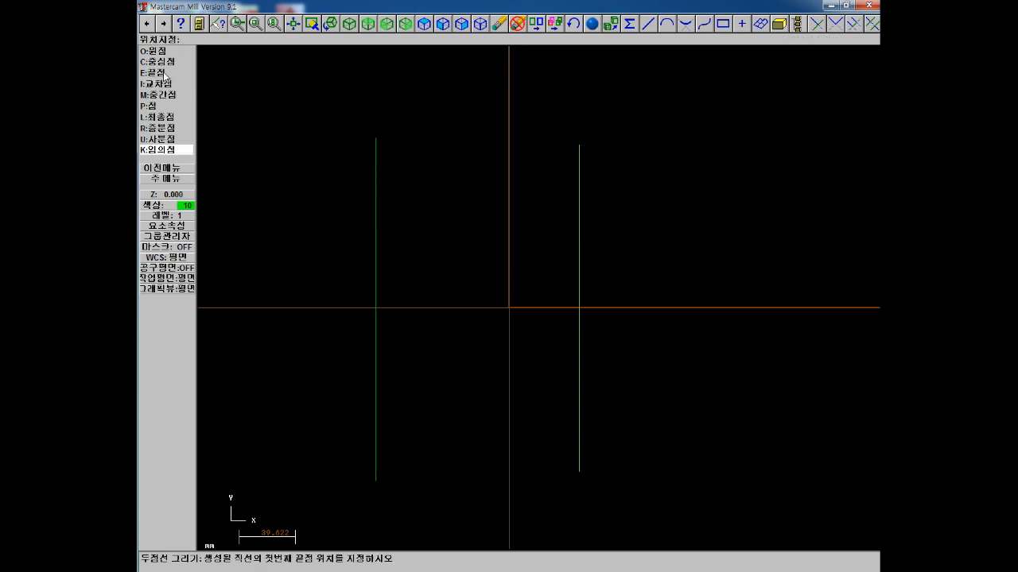
click(461, 137)
click(686, 190)
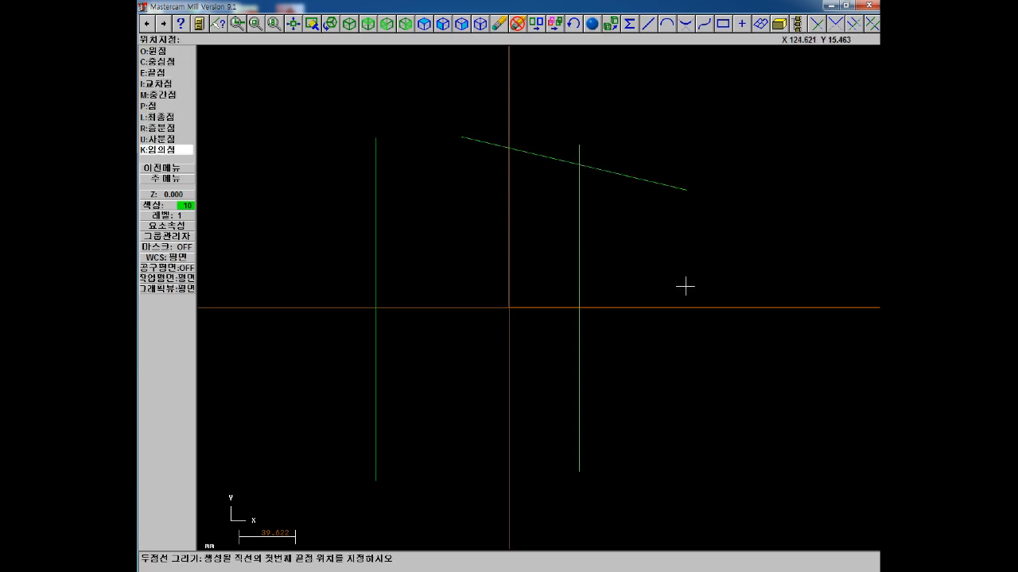
click(455, 441)
Step: Draw six more freehand two-point lines, five mostly around the negative-X vertical line and one sloping down in the upper positive-X area
click(418, 225)
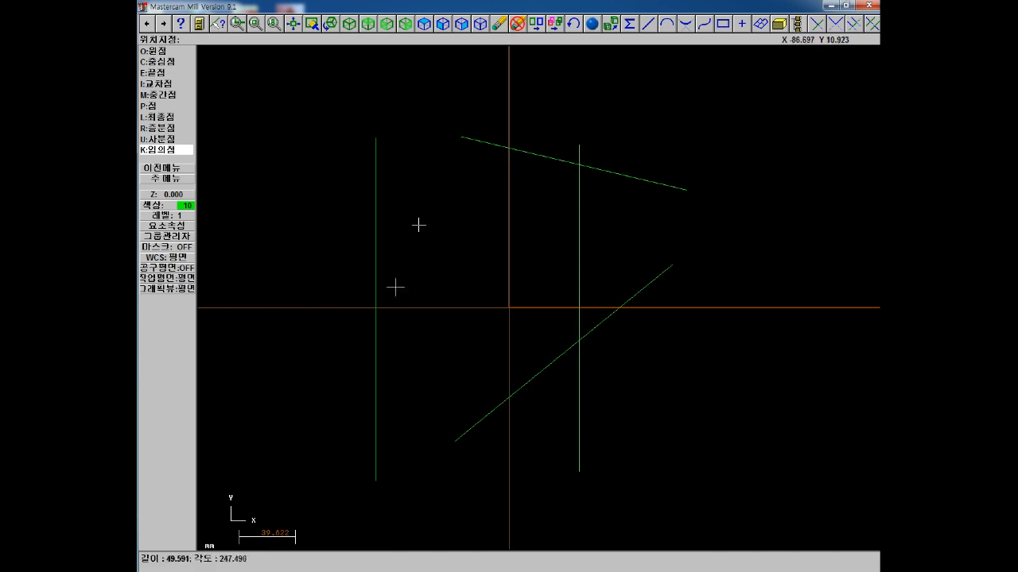
click(311, 253)
click(291, 144)
click(417, 98)
click(443, 169)
click(469, 282)
click(432, 353)
click(301, 273)
click(304, 207)
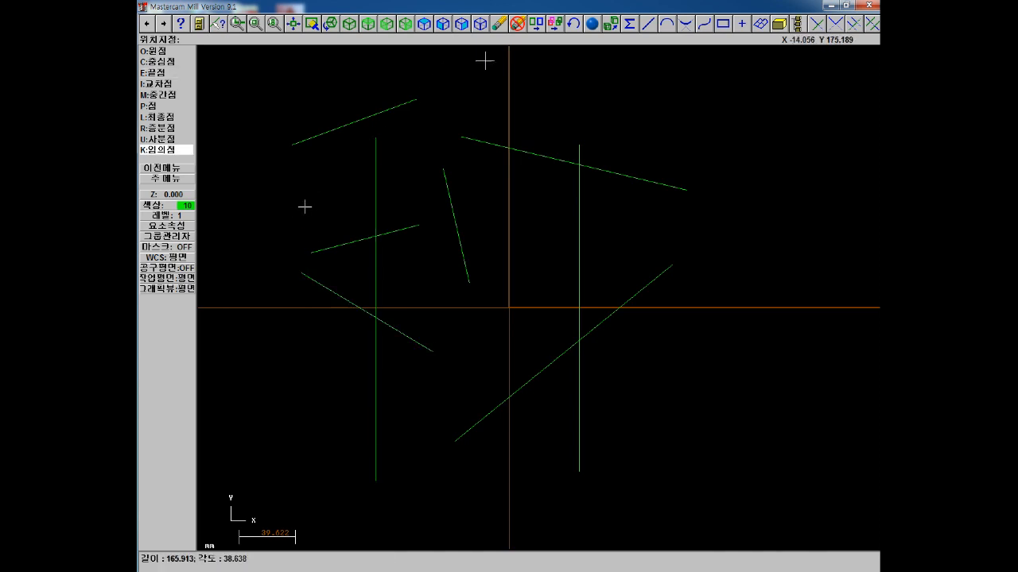
click(498, 81)
click(590, 88)
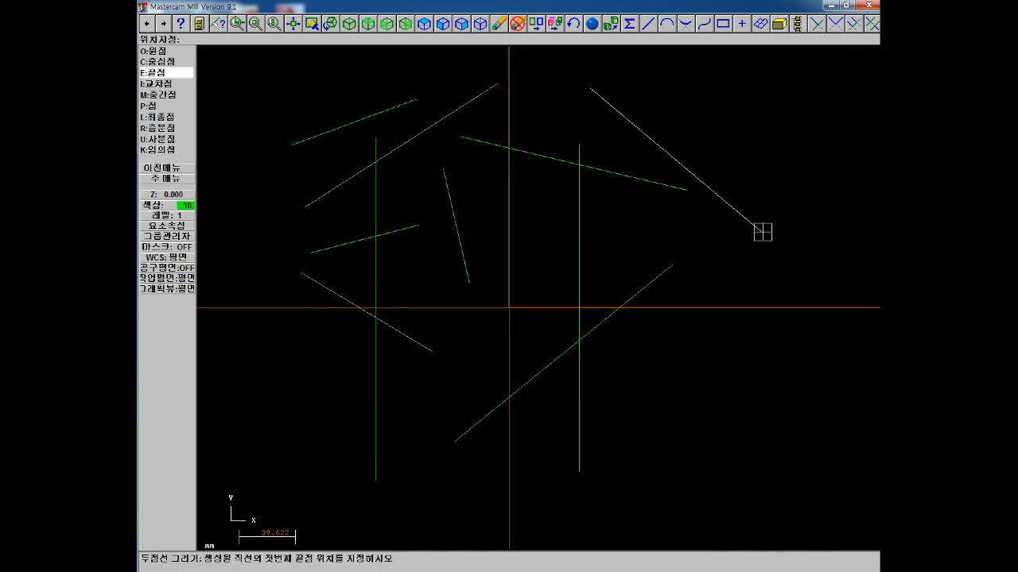
click(762, 231)
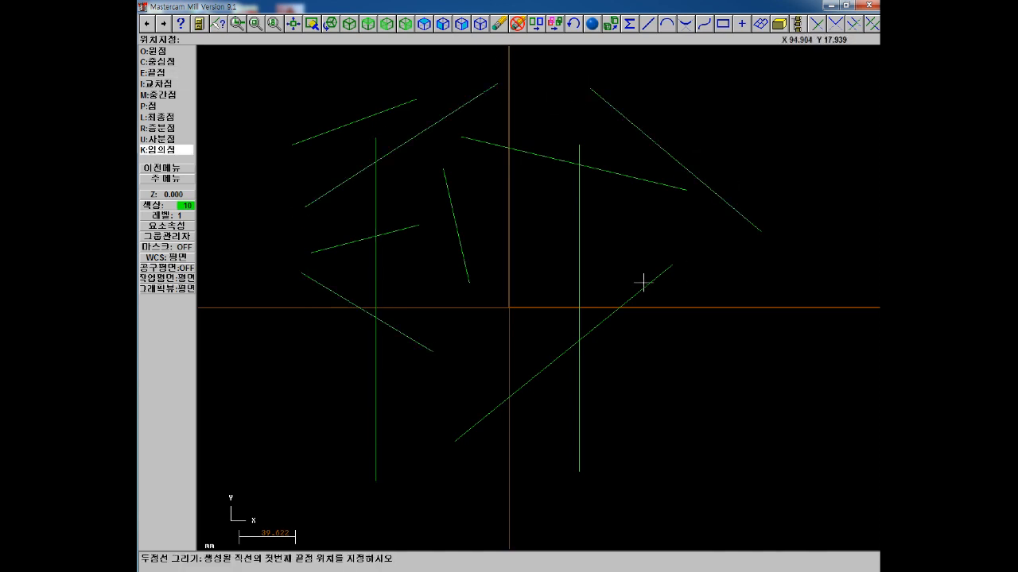
key(Escape)
Step: Erase the two vertical lines and all eight slanted lines one by one
click(499, 24)
click(650, 137)
click(622, 175)
click(587, 199)
click(445, 117)
click(358, 121)
click(375, 171)
click(450, 199)
click(416, 226)
click(366, 314)
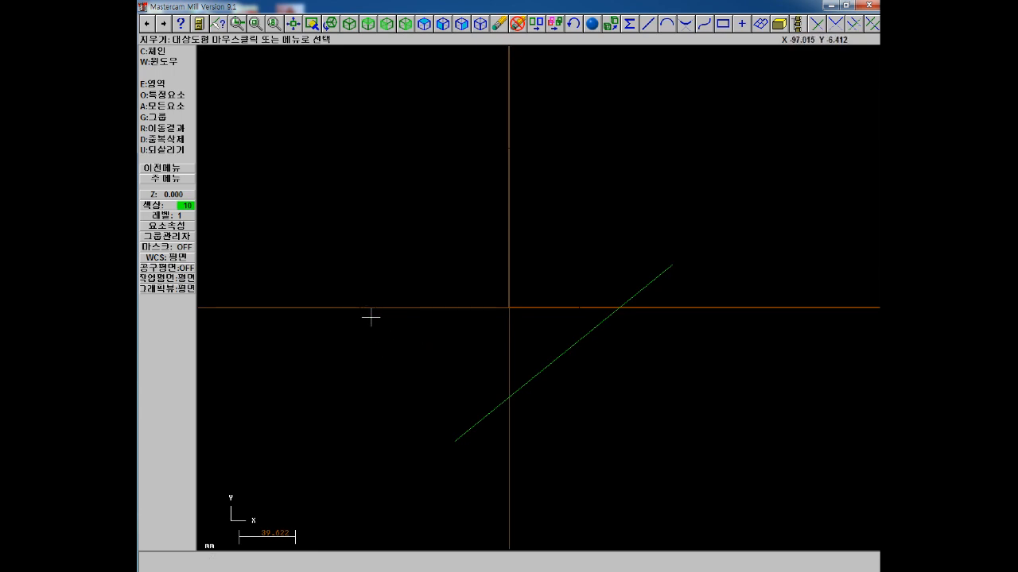
click(575, 342)
key(Escape)
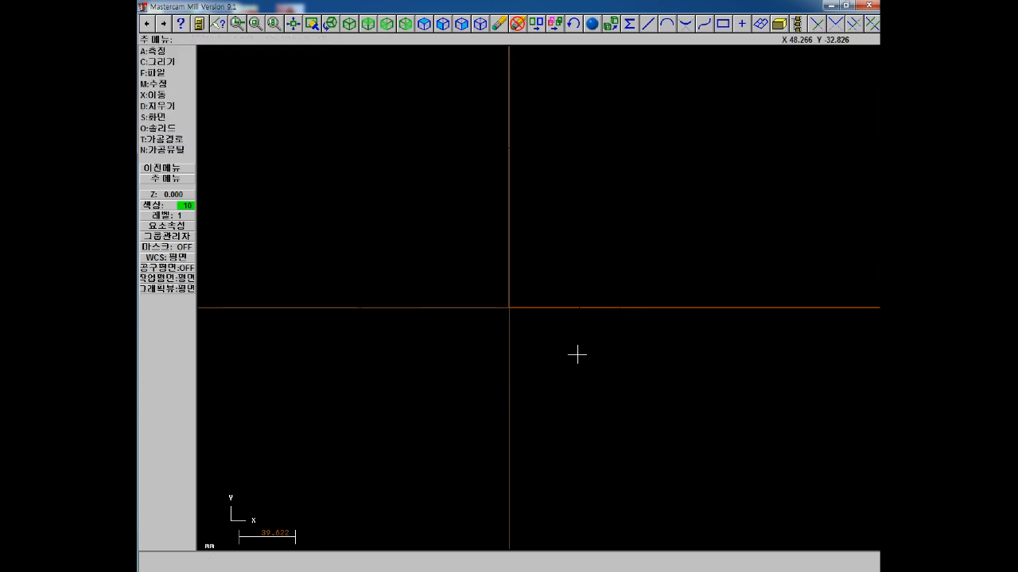
click(158, 61)
click(159, 62)
click(168, 63)
text(0)
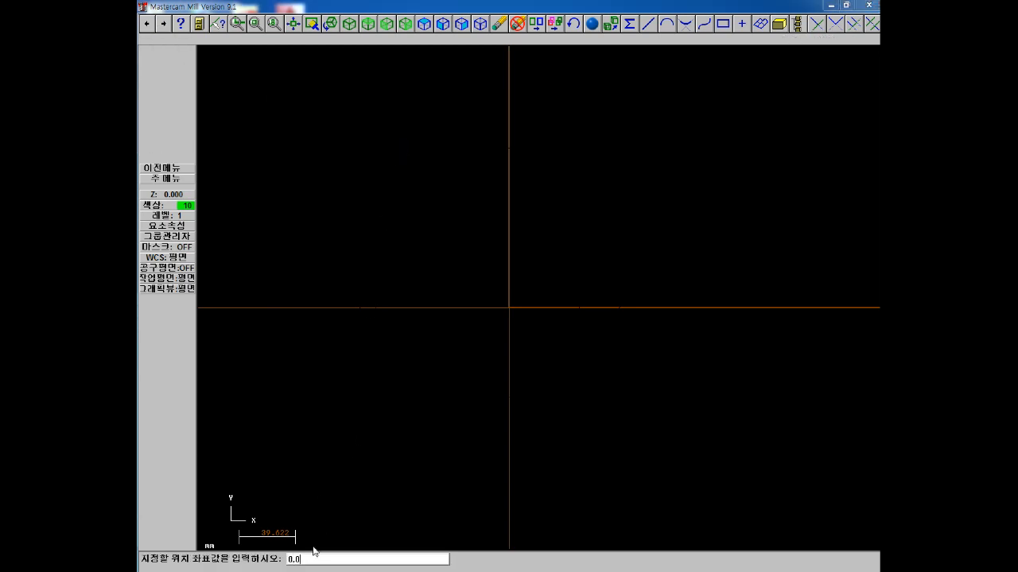
key(Escape)
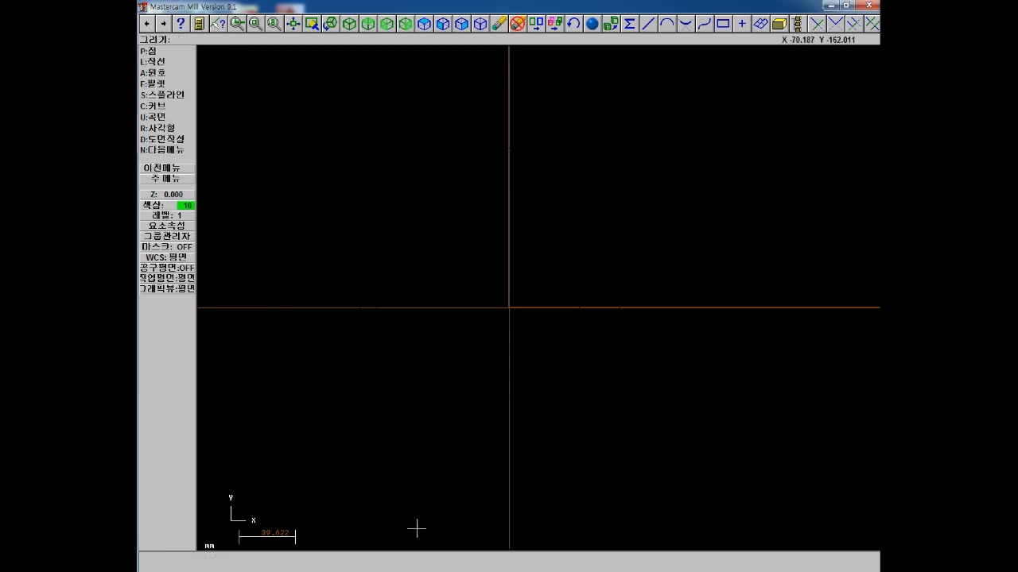
Step: Draw a two-point line from the origin 0,0 to the coordinates 100,0
click(171, 63)
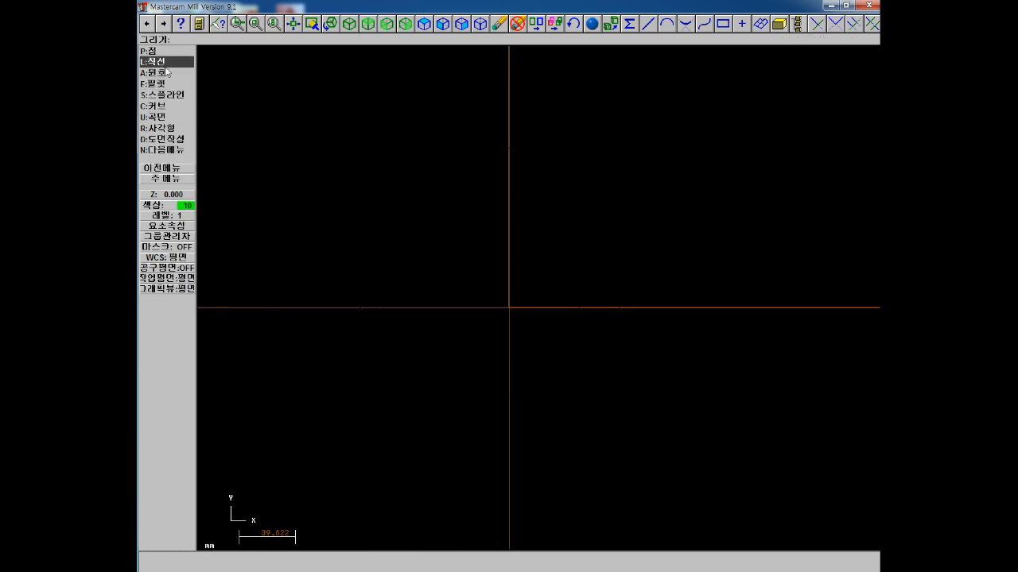
click(170, 62)
click(169, 76)
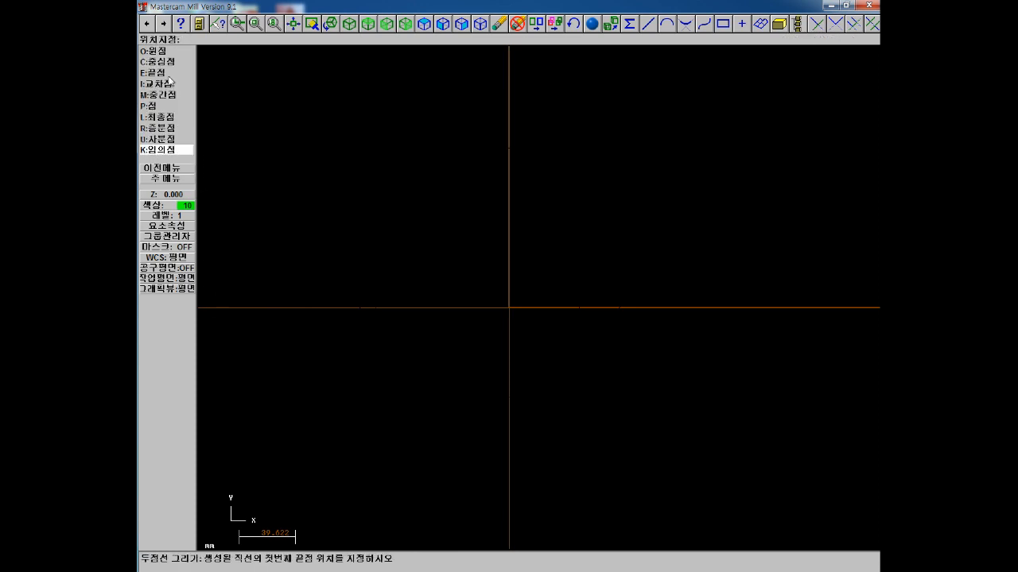
text(0.0)
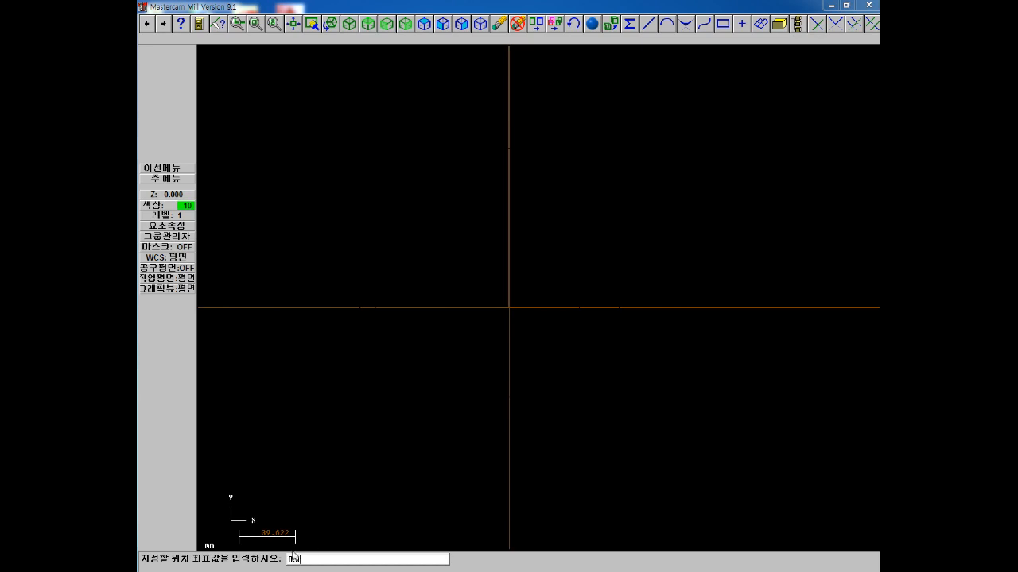
key(Return)
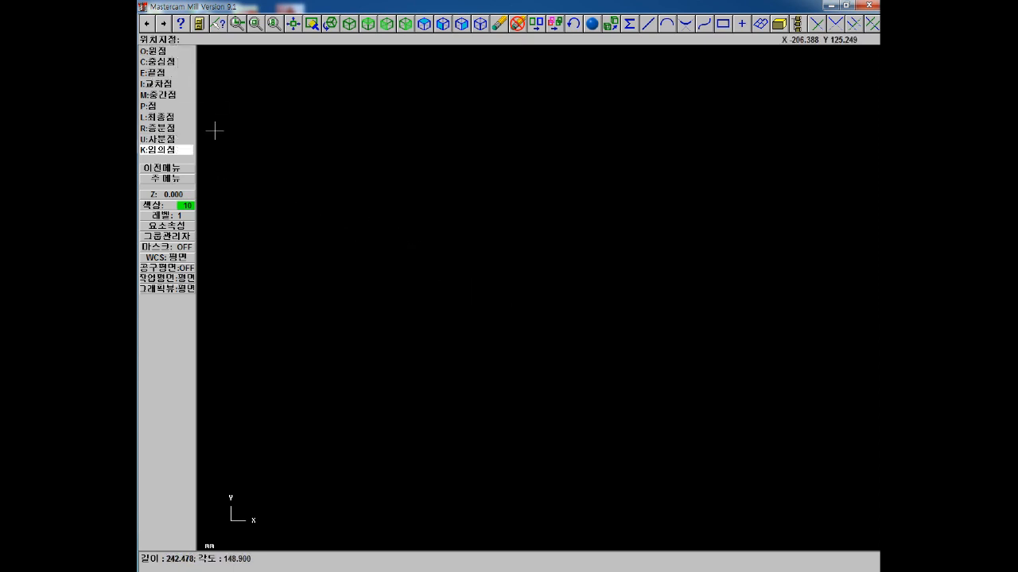
text(k10)
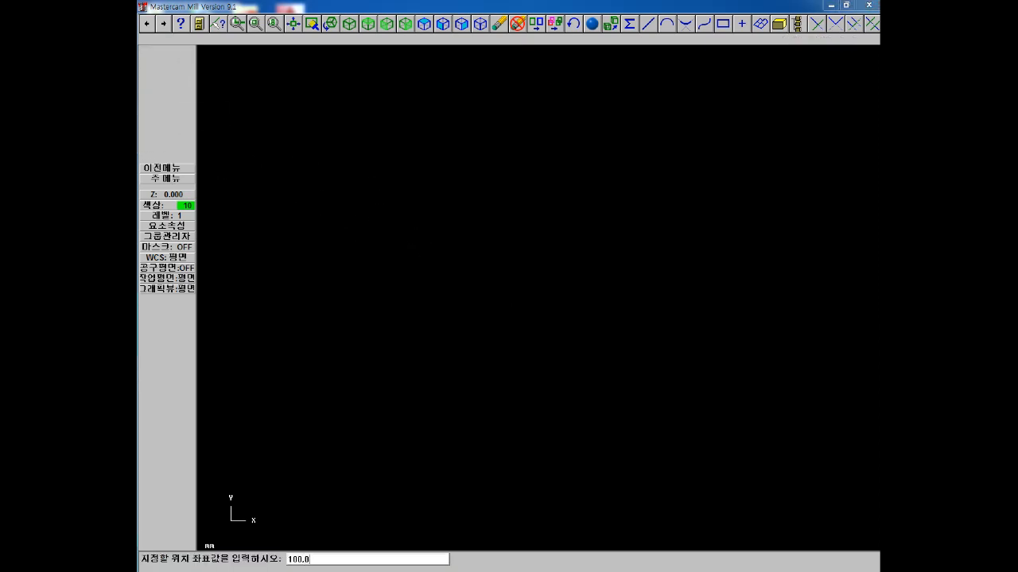
key(Return)
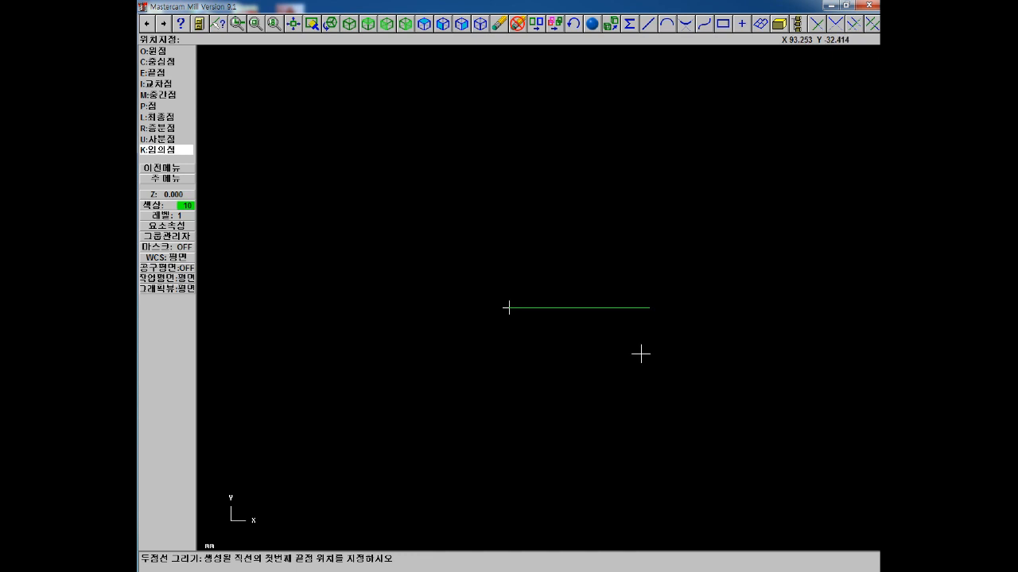
key(Escape)
key(Escape)
Step: Draw a diagonal two-point line from the origin 0,0 to the coordinates 100,100
click(174, 63)
click(163, 72)
text(0.0)
key(Return)
text(100.)
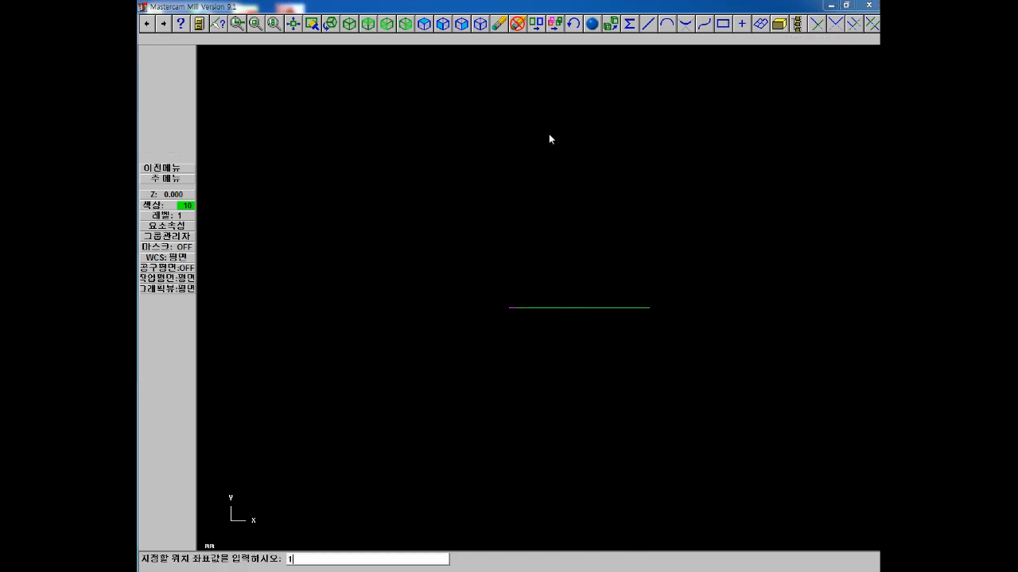
key(Return)
key(Escape)
key(Escape)
key(Escape)
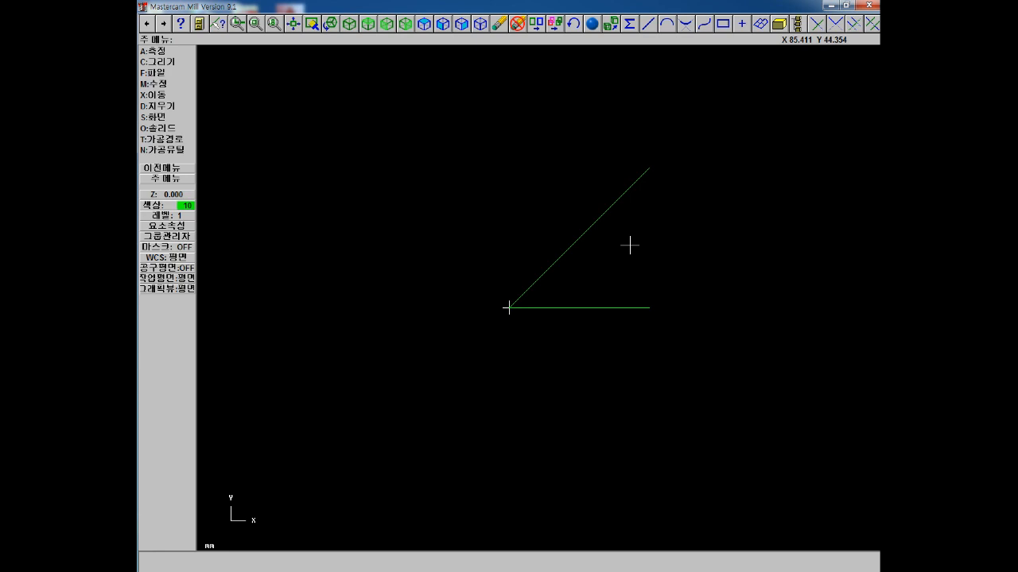
Step: Erase the diagonal line and the horizontal line that start at the origin
click(495, 26)
click(600, 237)
click(546, 302)
key(Escape)
Step: Draw a continuous chain of connected lines through eleven freehand points spread around the origin
click(163, 61)
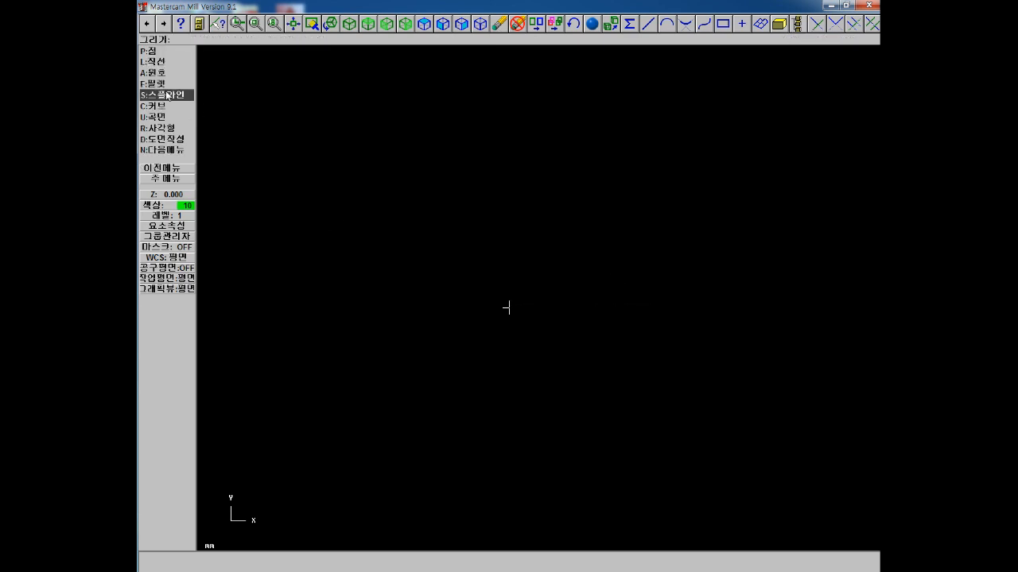
click(163, 61)
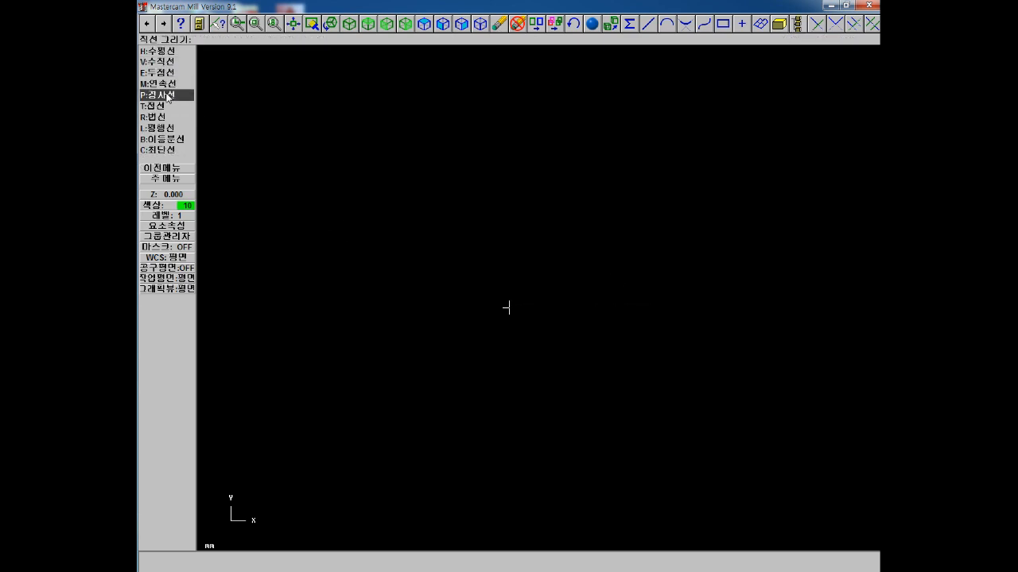
click(166, 83)
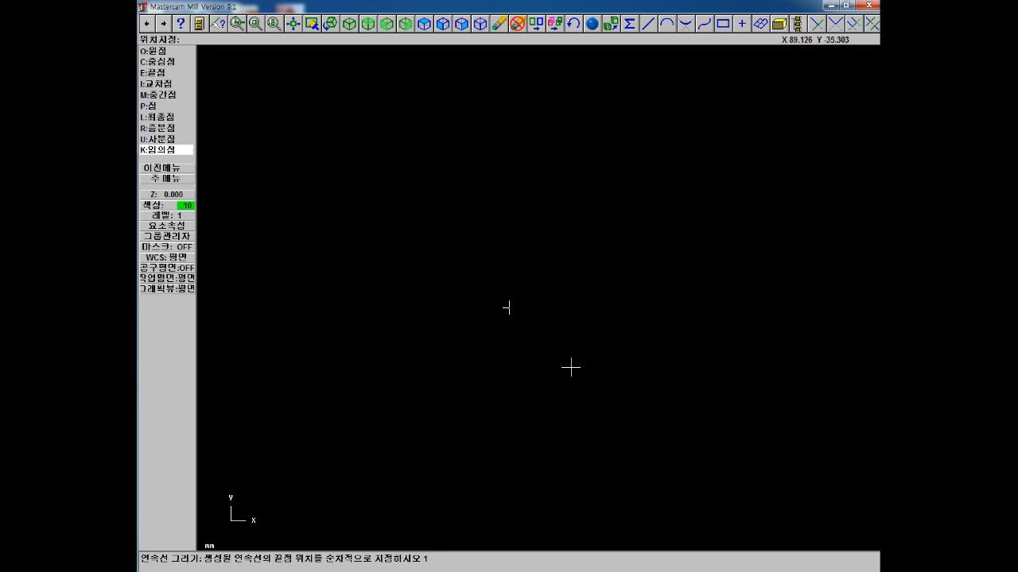
click(406, 210)
click(604, 158)
click(664, 291)
click(505, 455)
click(404, 293)
click(535, 217)
click(511, 363)
click(342, 396)
click(255, 203)
click(353, 113)
click(367, 226)
key(Escape)
key(Escape)
key(Escape)
Step: Erase the whole chain of connected lines with a rectangular window selection
scroll(530, 77, down, 5)
click(184, 107)
click(158, 62)
click(727, 114)
click(355, 428)
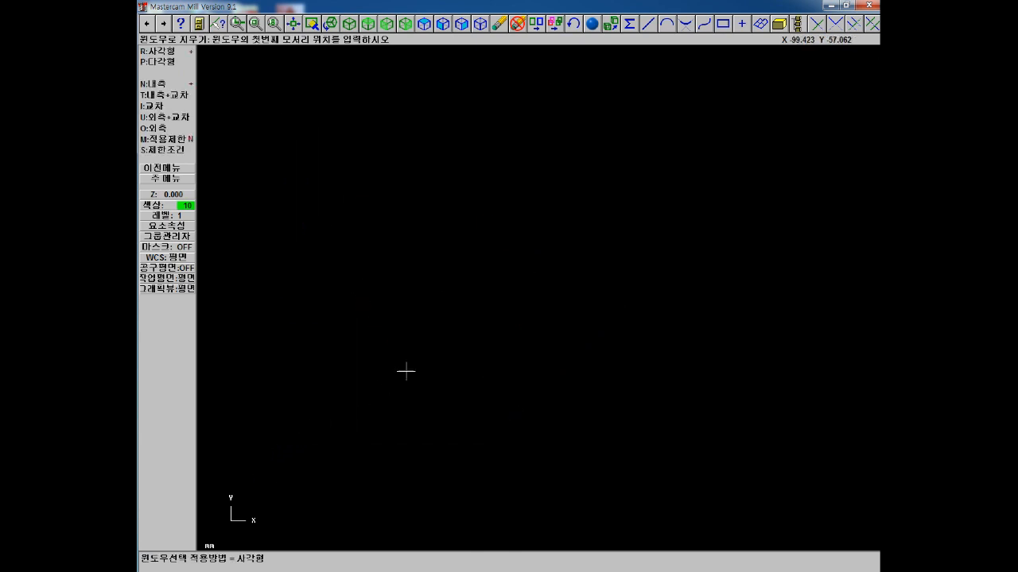
key(Escape)
key(Escape)
Step: Draw a continuous line from the origin 0,0 to 100,0 and on to 100,100 using entered coordinates
click(179, 65)
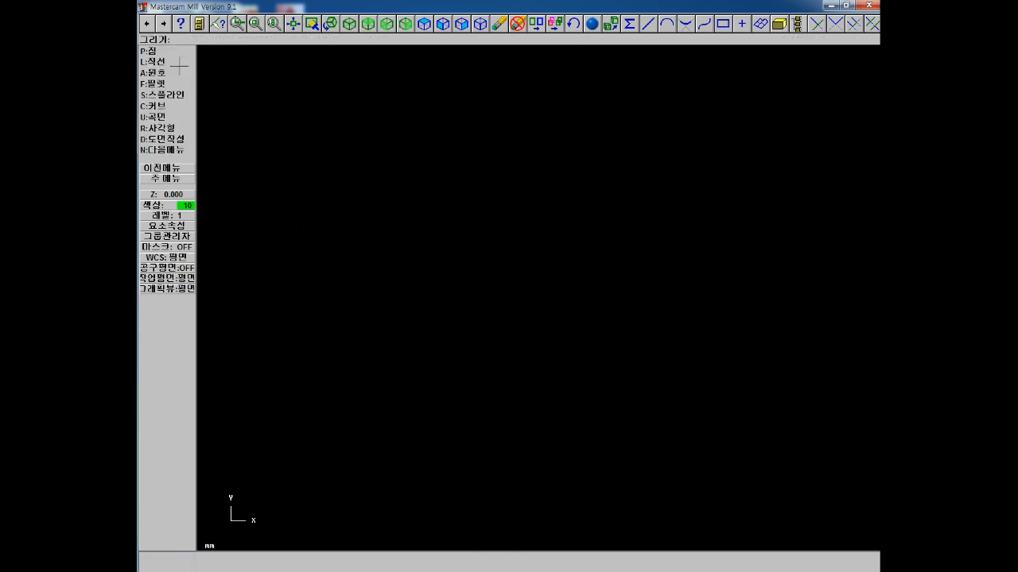
click(176, 62)
click(179, 85)
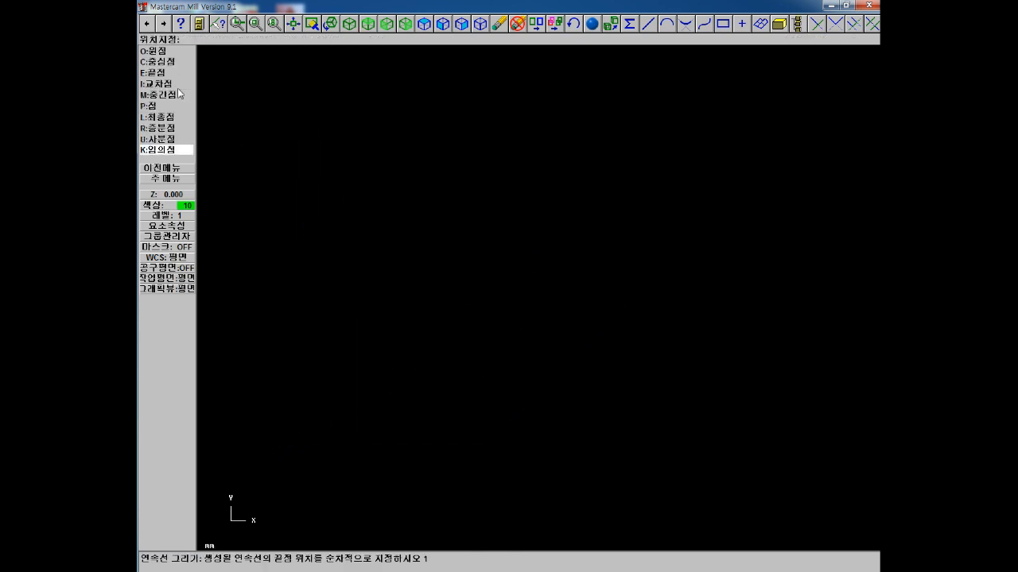
text(0.0)
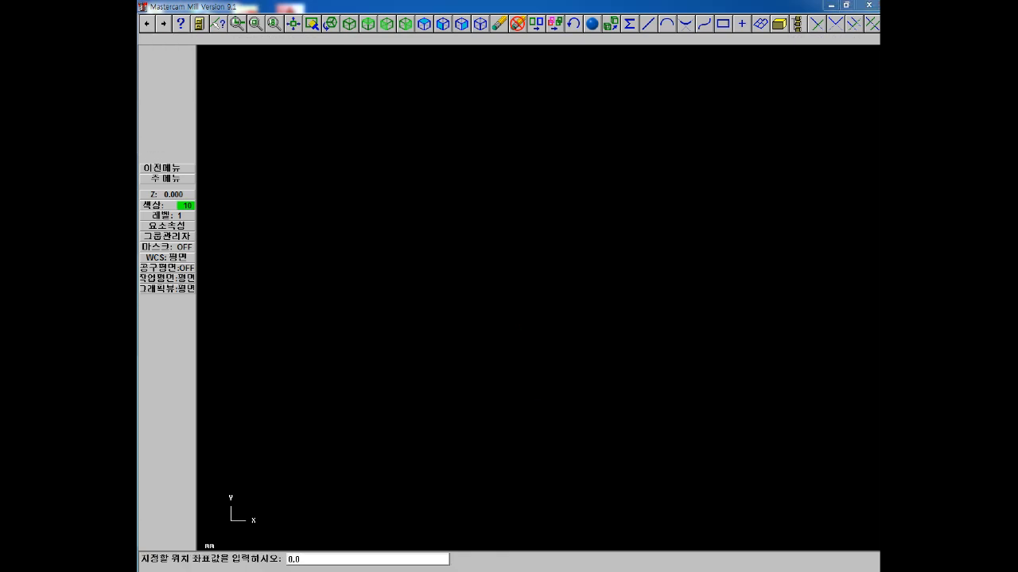
key(Return)
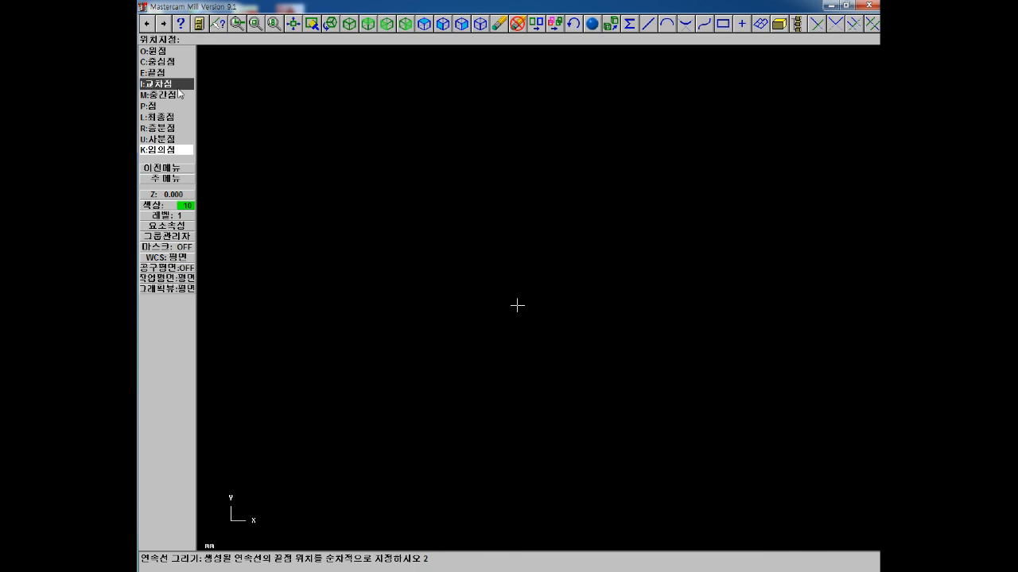
text(100.0)
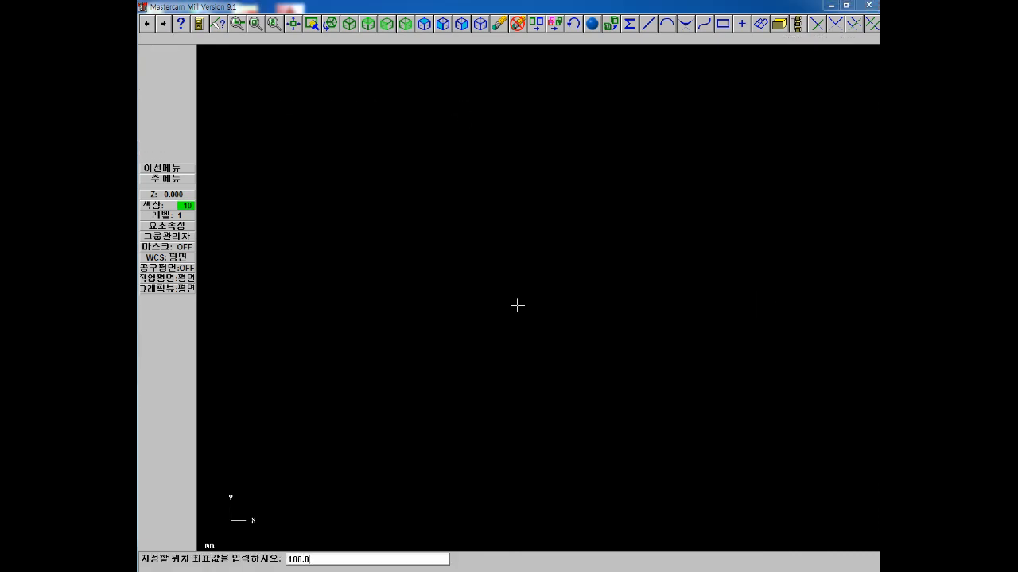
key(Return)
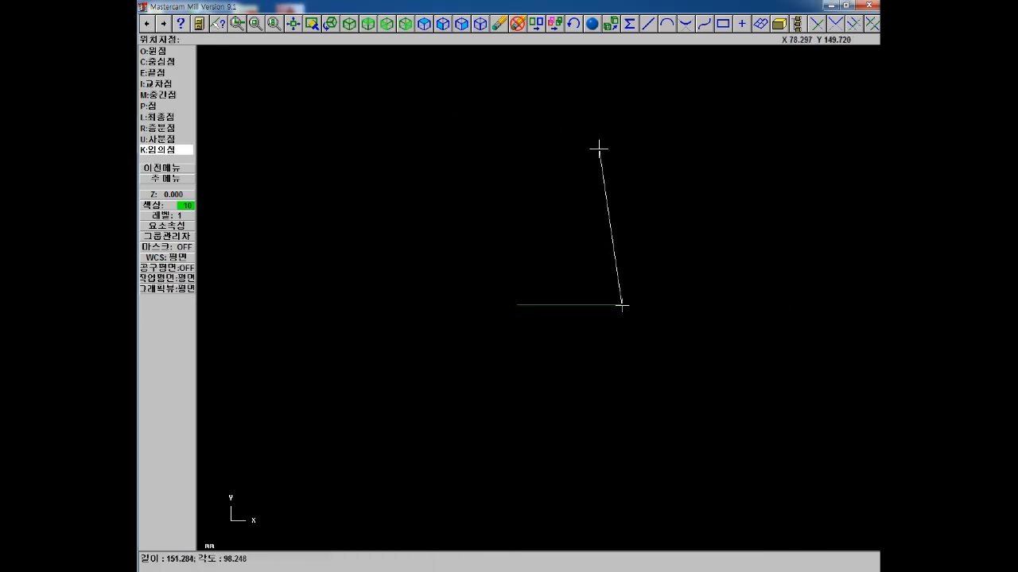
text(100,100)
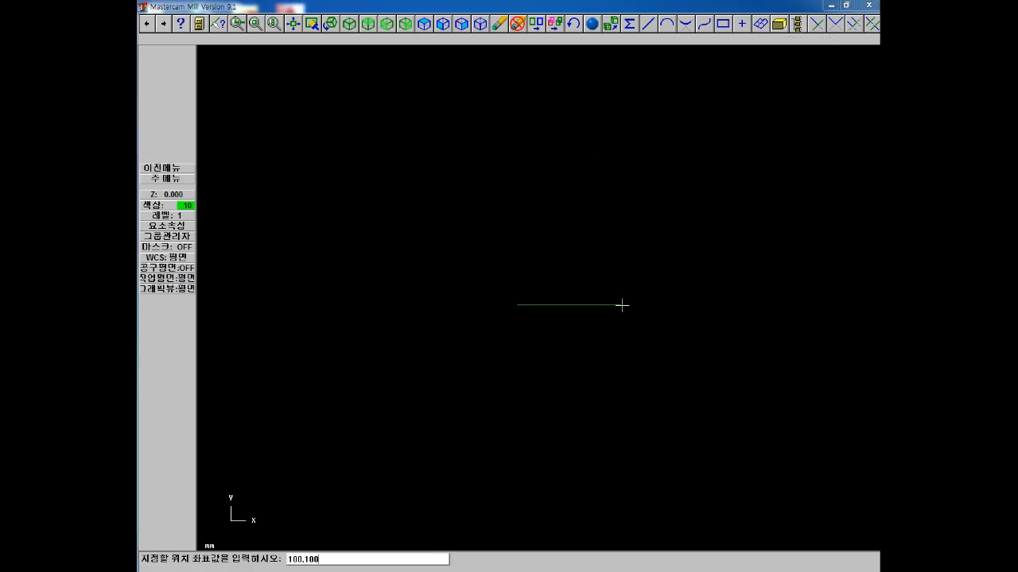
key(Return)
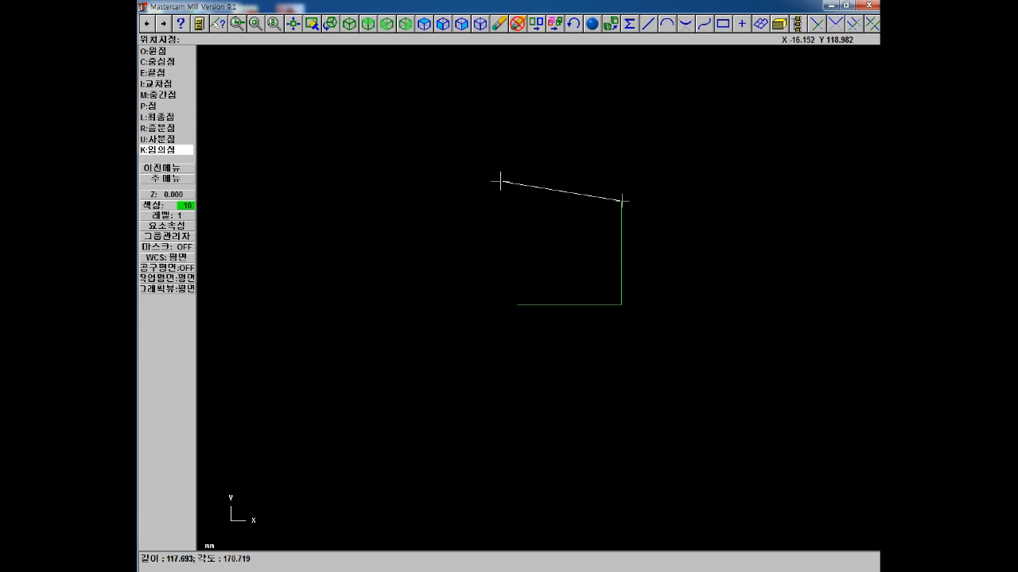
Step: Close the square by continuing the line through 0,100 back to the origin 0,0, and end the line command
text(0,)
key(Return)
text(0)
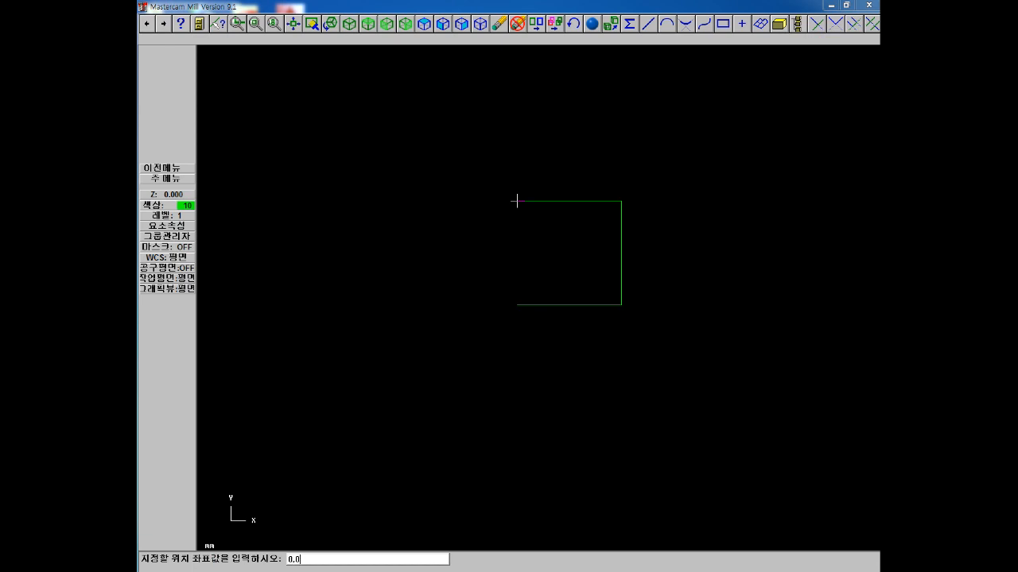
key(Return)
scroll(565, 223, up, 4)
key(Escape)
key(Escape)
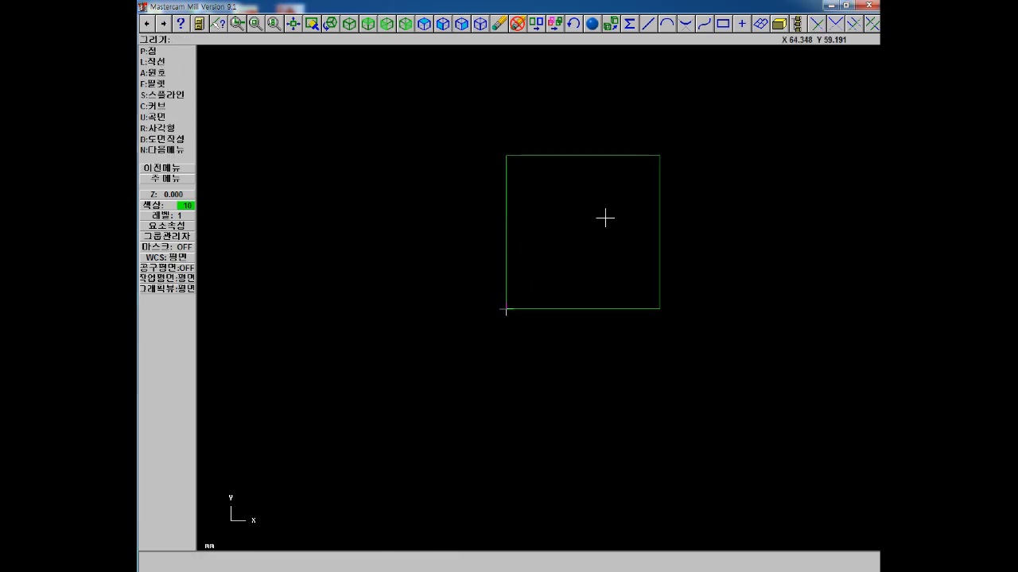
key(Escape)
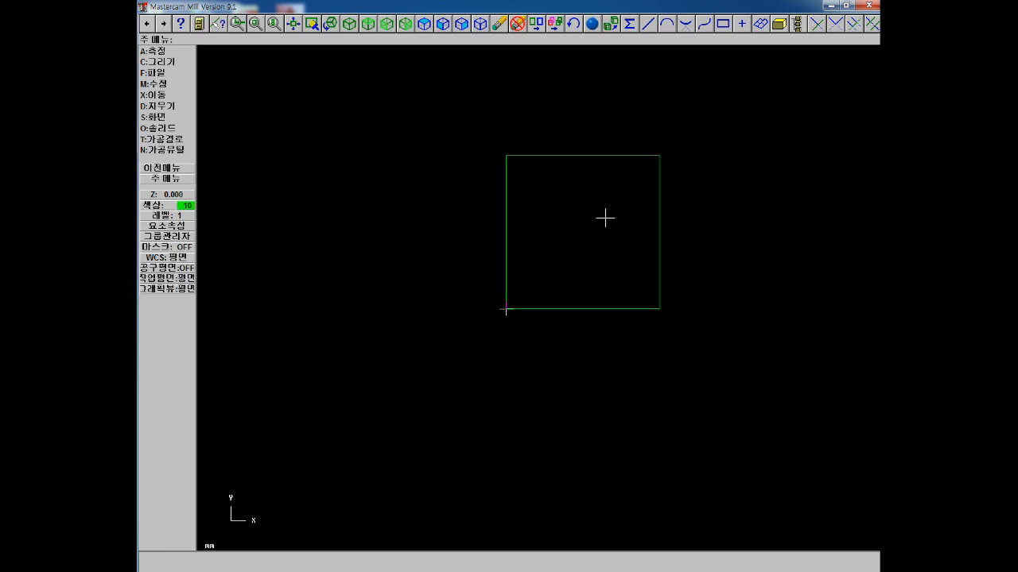
Step: Display the coordinate axes and draw the first segment of a new continuous line from 0,0 to -100,0
scroll(487, 400, down, 1)
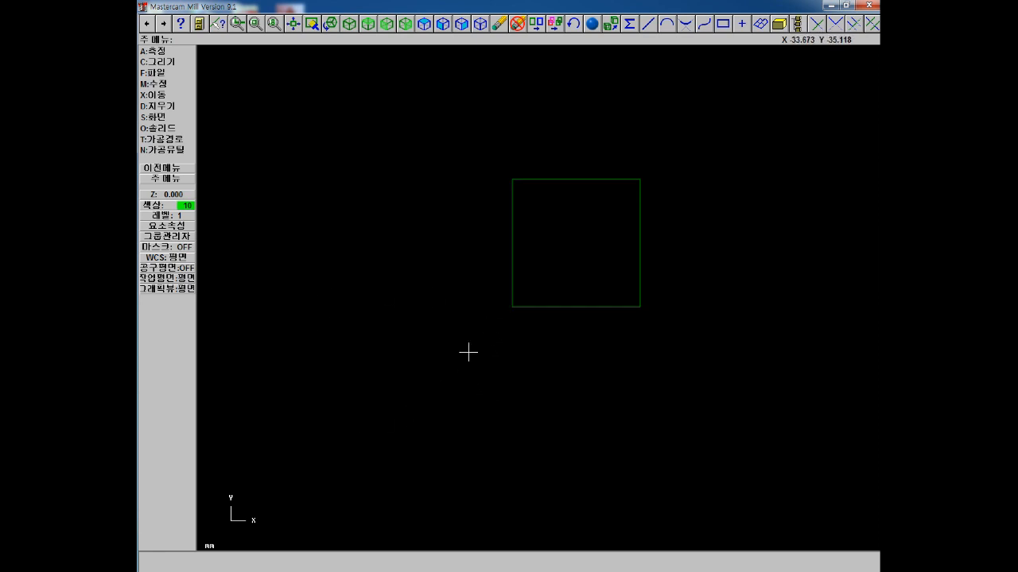
key(F9)
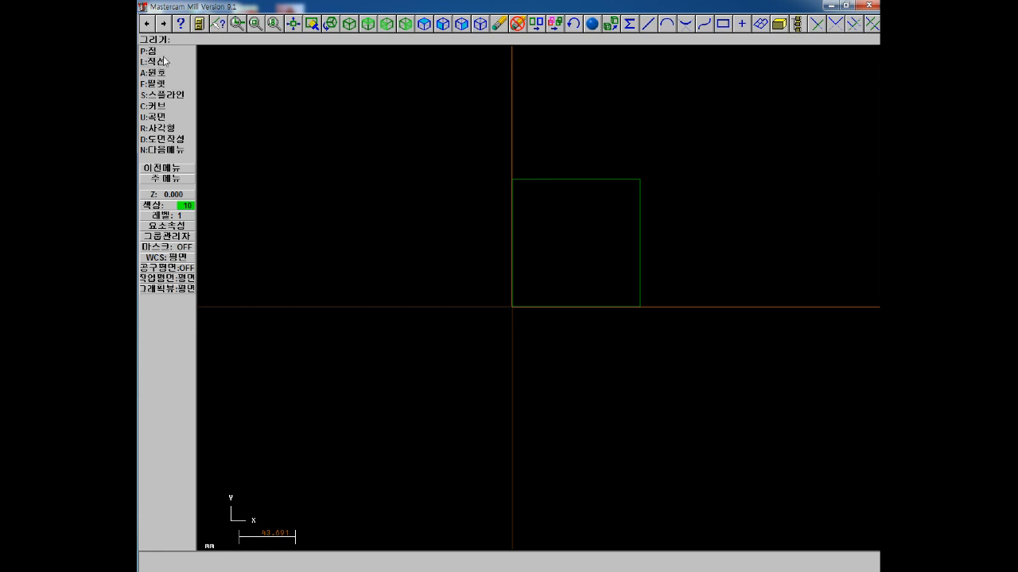
click(165, 63)
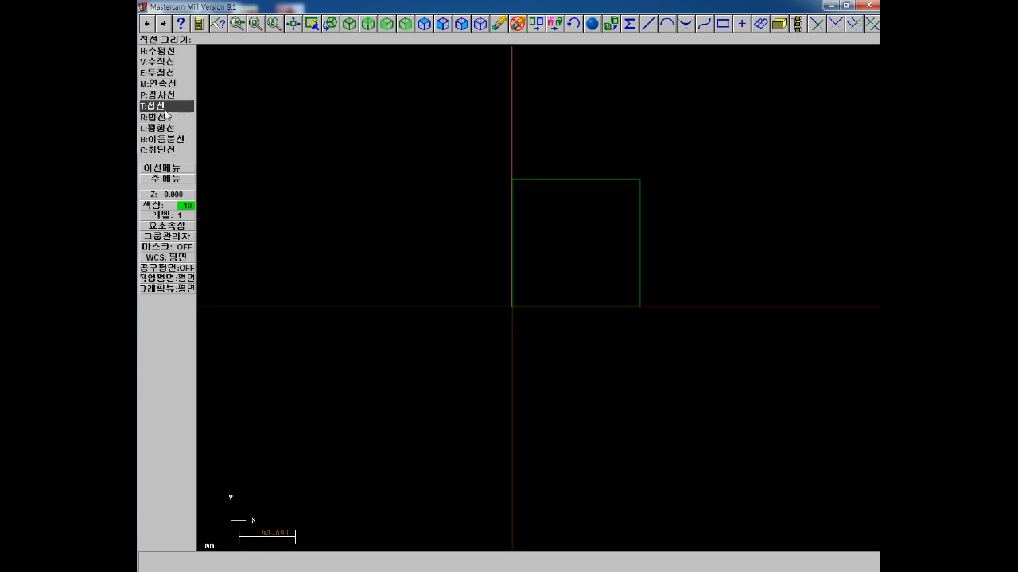
click(163, 83)
text(0)
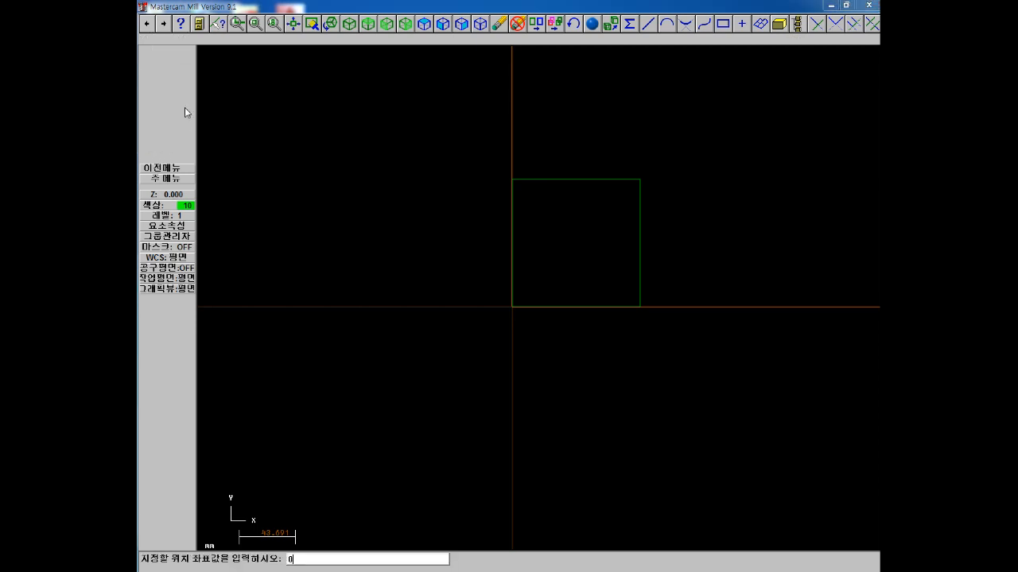
text(,0)
key(Return)
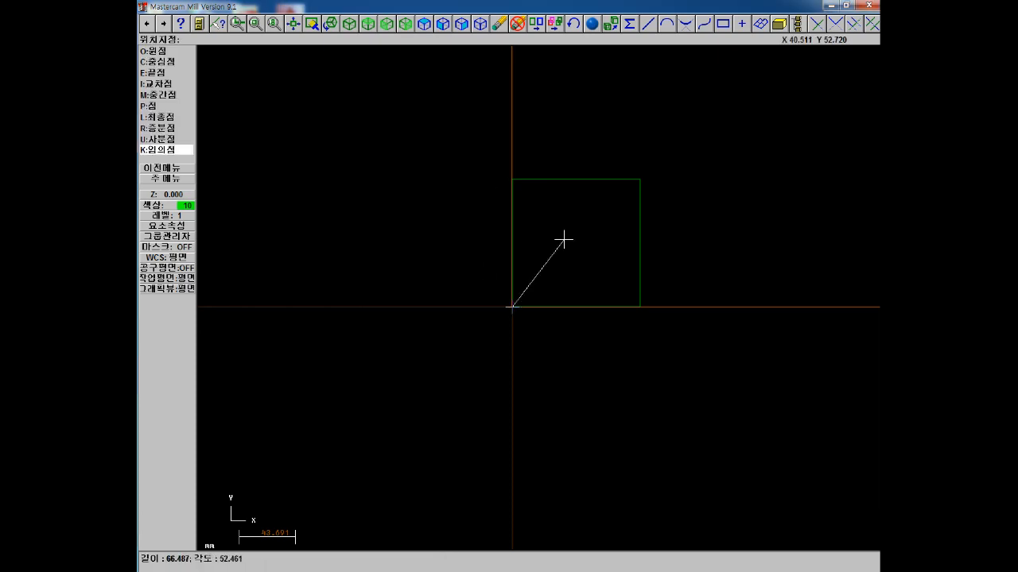
text(-100)
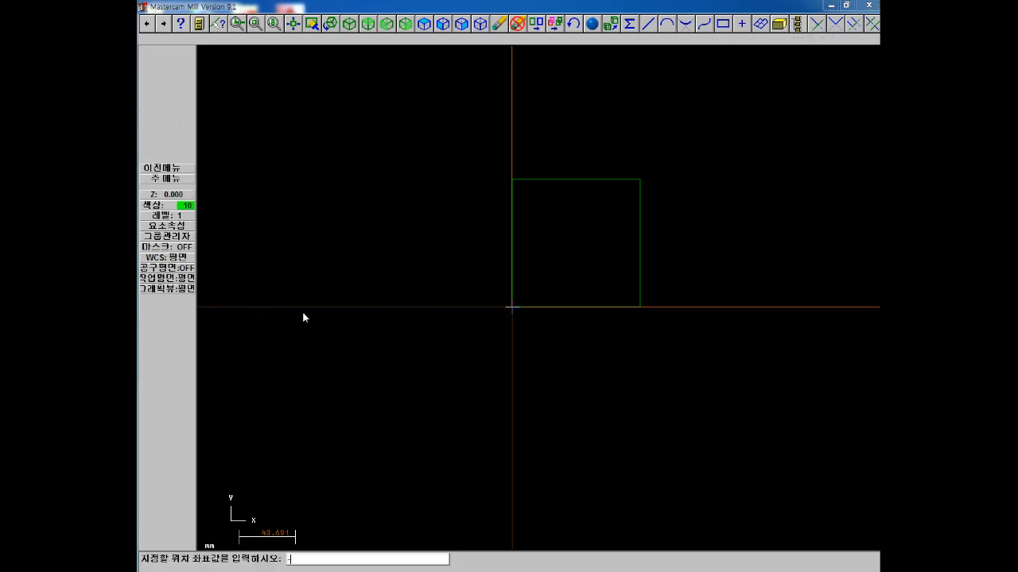
key(Return)
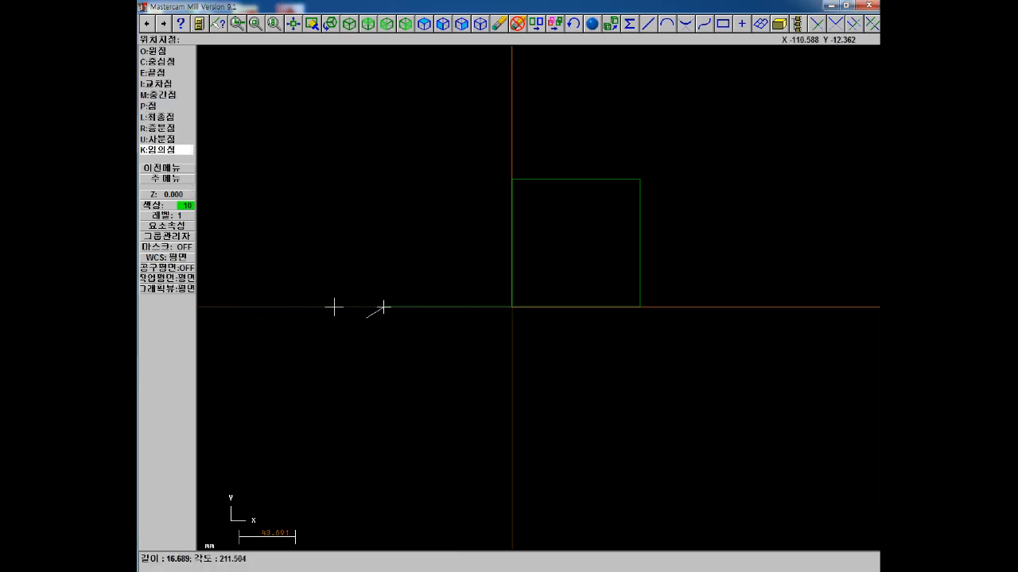
Step: Continue the line through -100,-100 and 0,-100 back to 0,0 to close the second square, and end the command
text(-100,-100)
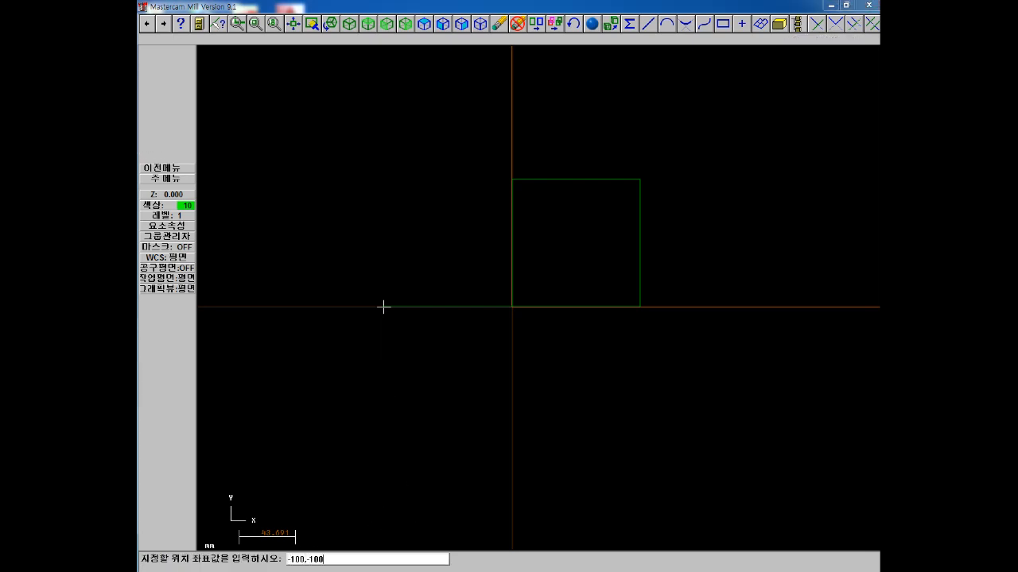
key(Return)
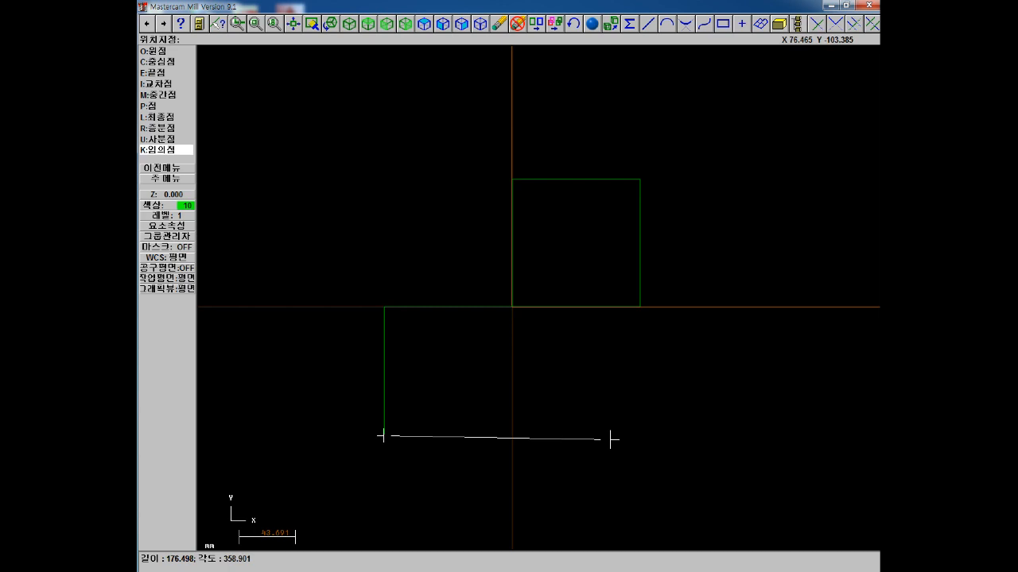
text(0,-100)
key(Return)
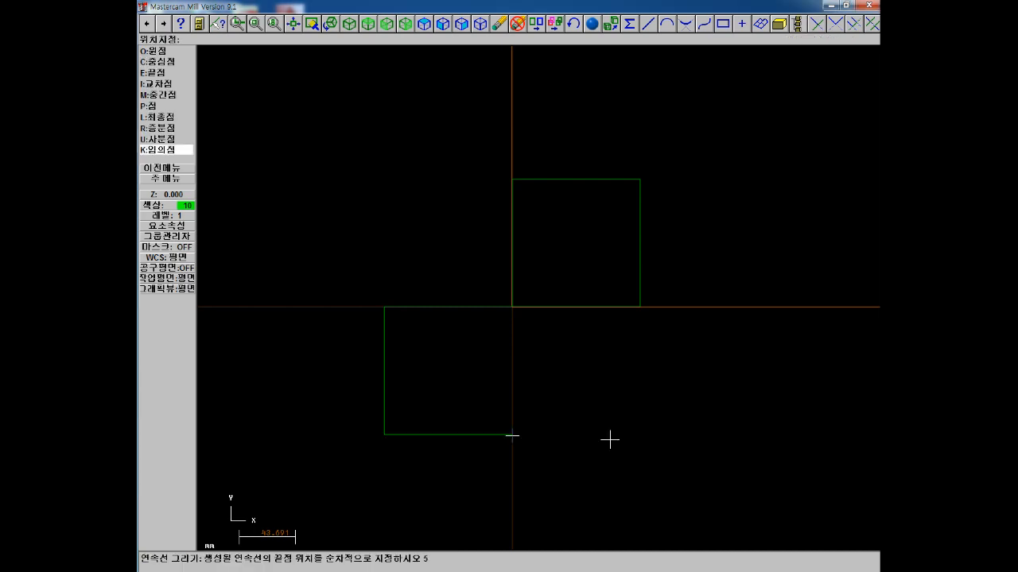
text(e)
text(0)
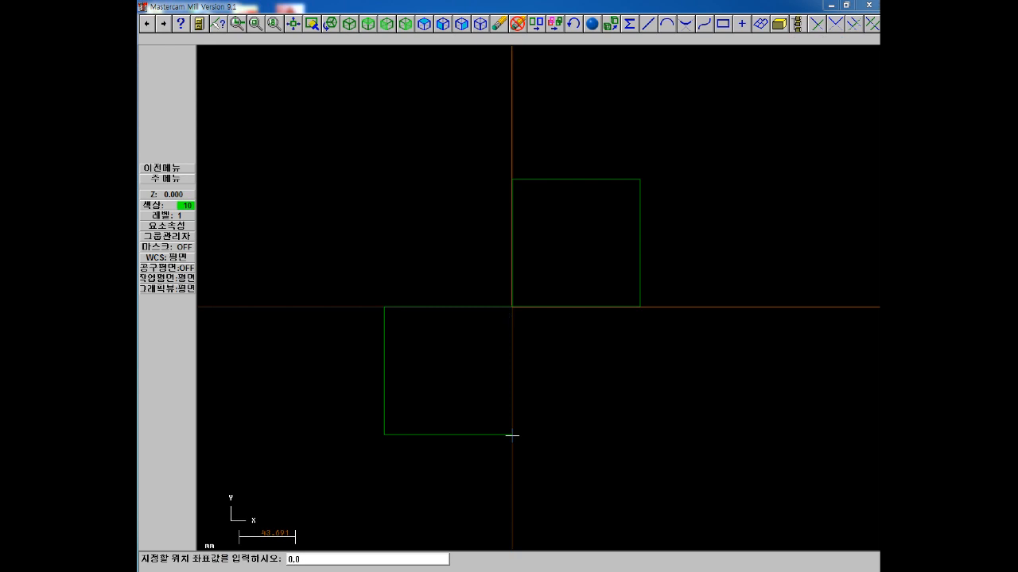
text(,0)
key(Return)
key(Escape)
key(Escape)
key(Escape)
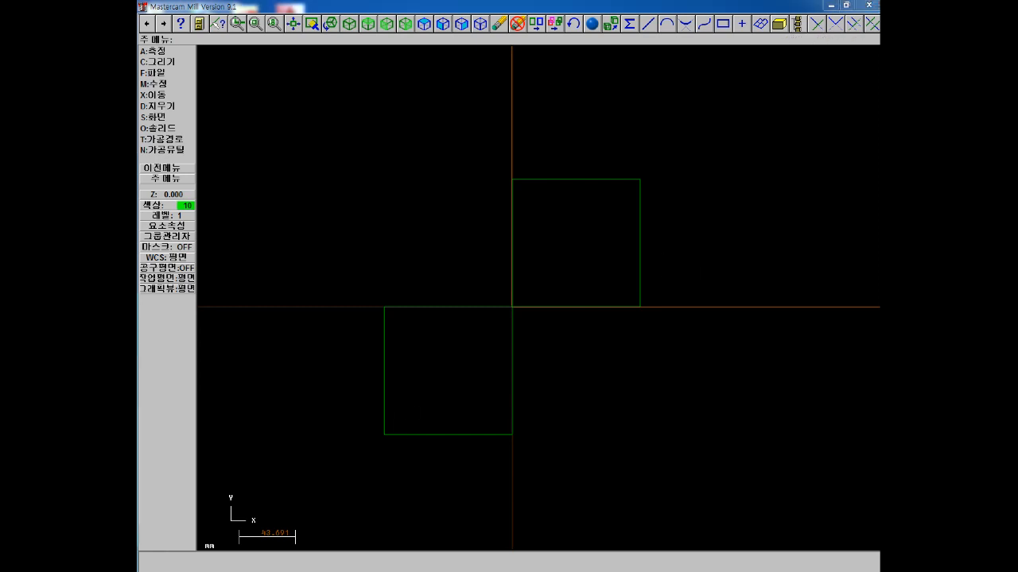
Step: Switch to Notepad and write the coordinate pair 0 , 0 with the axis letters X , Y aligned beneath it
key(alt+Tab)
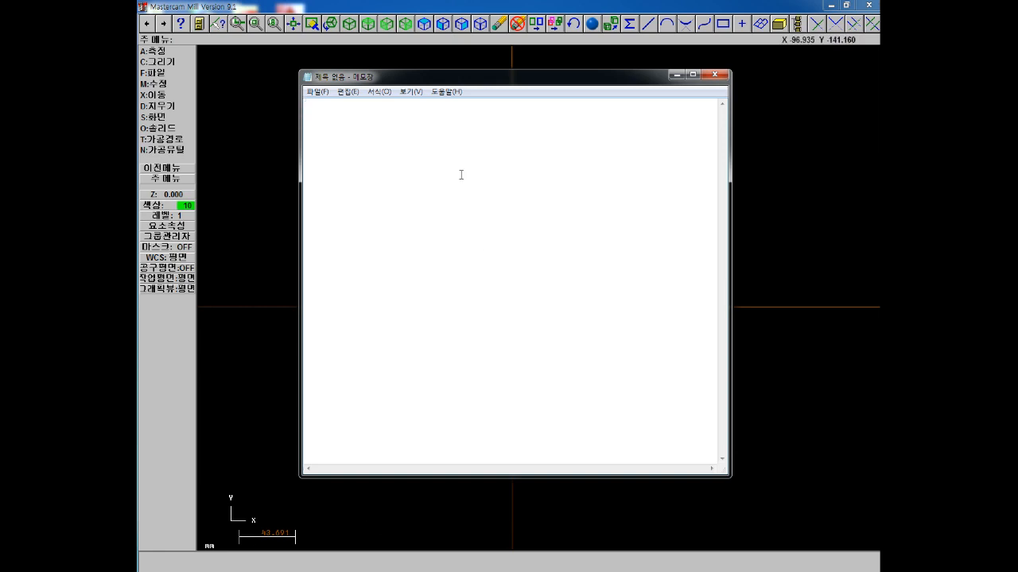
text(0,0,)
key(BackSpace)
key(Left)
key(Left)
key(Left)
key(Right)
key(Right)
key(Return)
key(x)
key(BackSpace)
text(X)
key(BackSpace)
text(X, Y)
key(Left)
key(Left)
key(Left)
key(Left)
key(Up)
key(Right)
key(Right)
key(Down)
key(Left)
key(Left)
key(Left)
key(Right)
key(Right)
Step: Add a third value ,0 to the coordinates and the matching axis letter , Z on the line beneath
key(Up)
key(Right)
text(ZW,0)
key(BackSpace)
key(BackSpace)
key(BackSpace)
key(BackSpace)
text(,0)
key(Down)
text(, XZ)
key(BackSpace)
key(BackSpace)
text(Z)
key(Return)
key(Return)
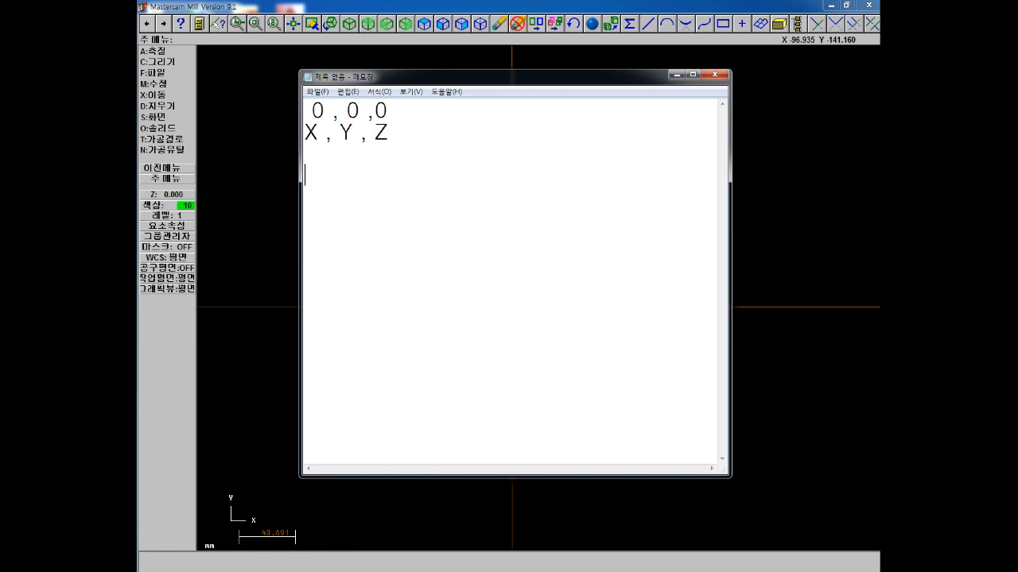
Step: List X0, Y0 and Z0 on separate lines below the coordinate notation
text(X0)
key(Return)
text(Y0)
key(Return)
text(Z0)
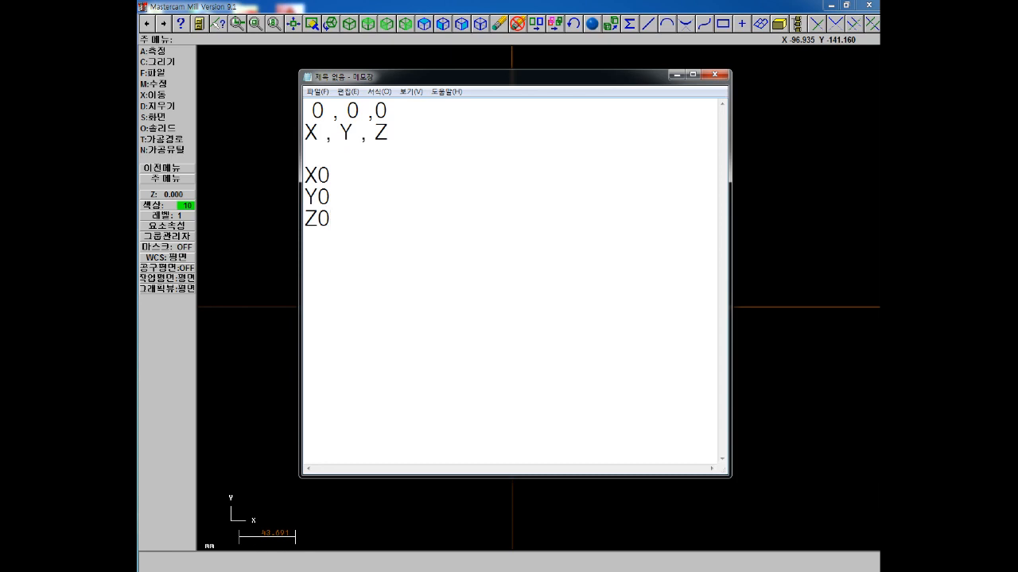
Step: Insert a blank line between the zero values and the axis letters in the note, and switch back to Mastercam
key(Up)
key(Up)
key(Up)
key(Up)
key(Return)
click(317, 193)
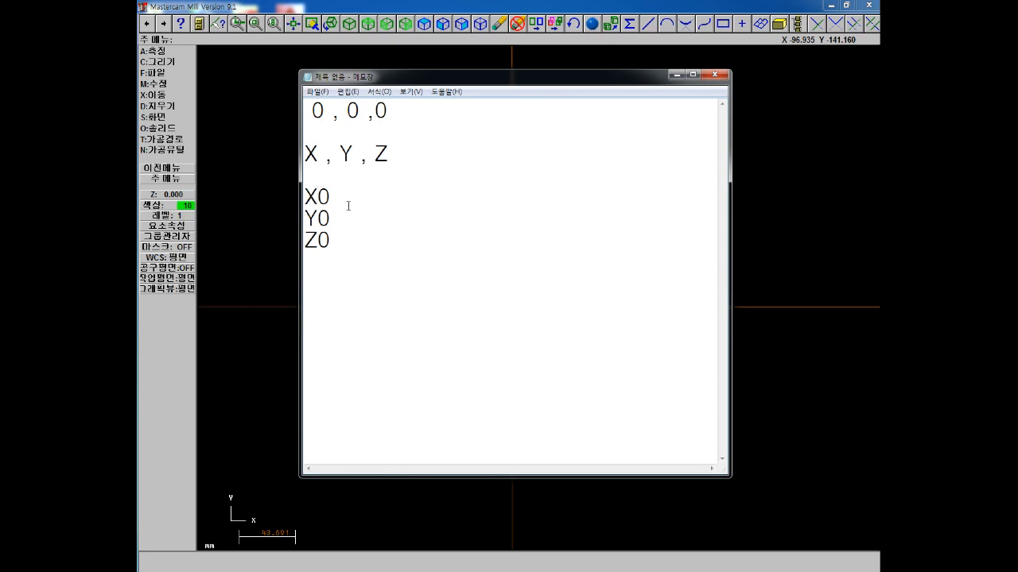
key(Right)
click(777, 209)
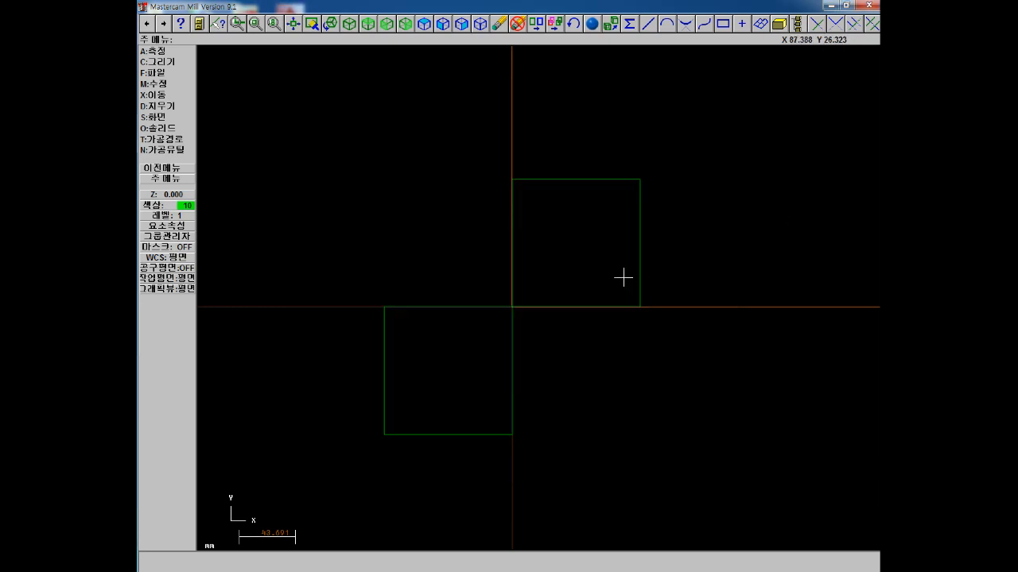
click(506, 24)
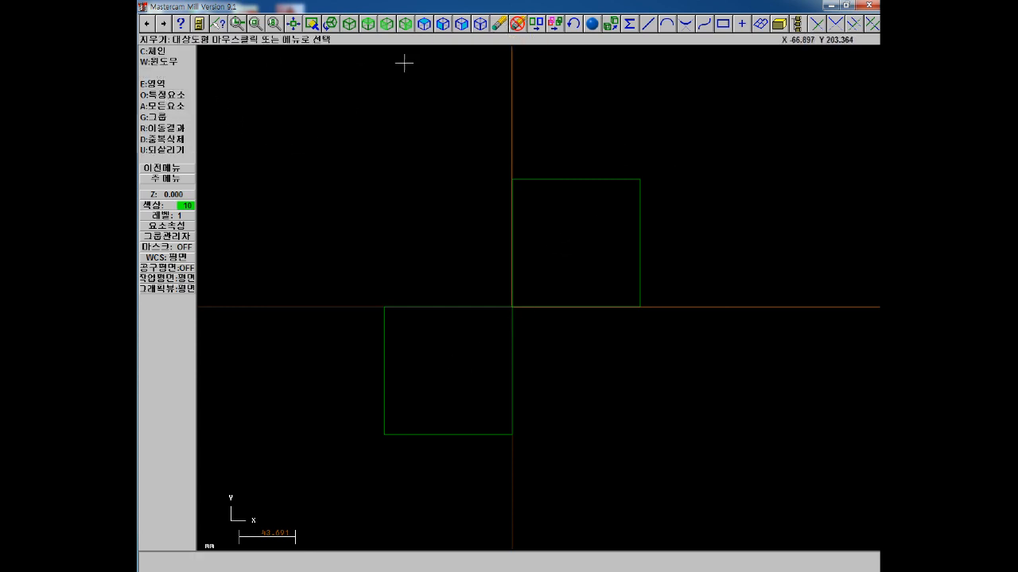
key(Escape)
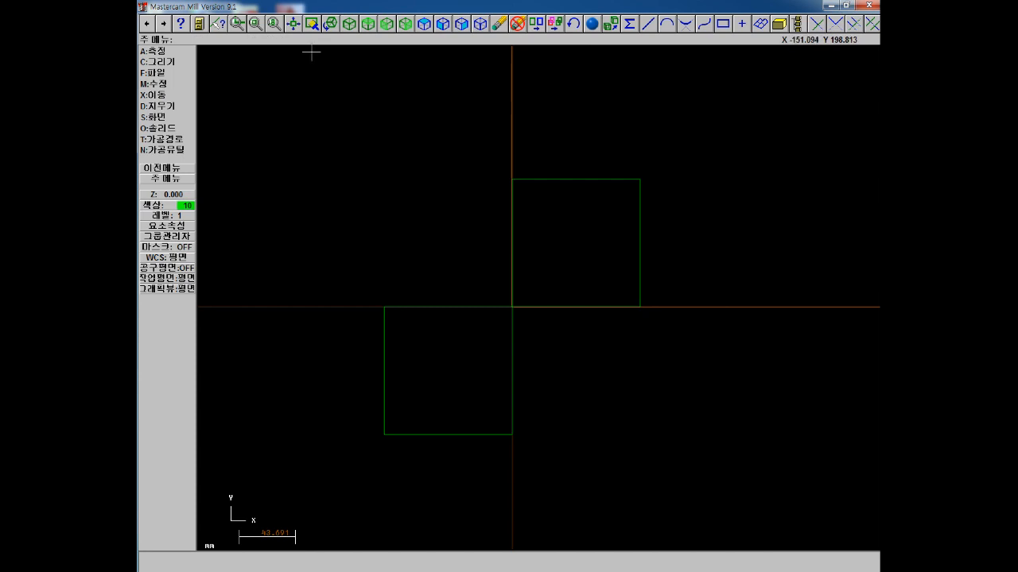
click(502, 28)
key(Escape)
click(156, 108)
key(Escape)
Step: Erase both squares with a rectangular window selection and leave the erase command
click(517, 24)
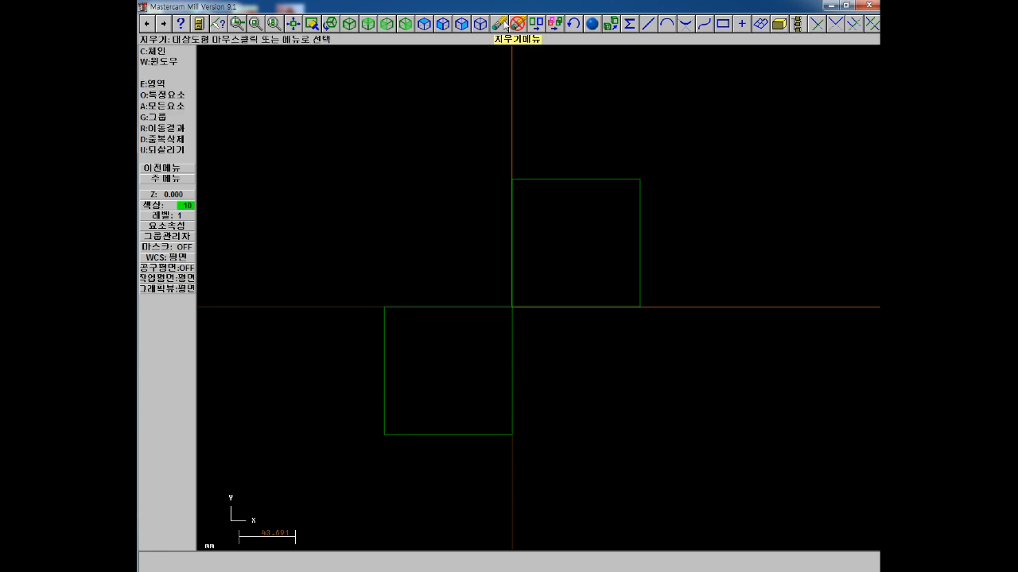
click(158, 61)
click(712, 116)
click(314, 499)
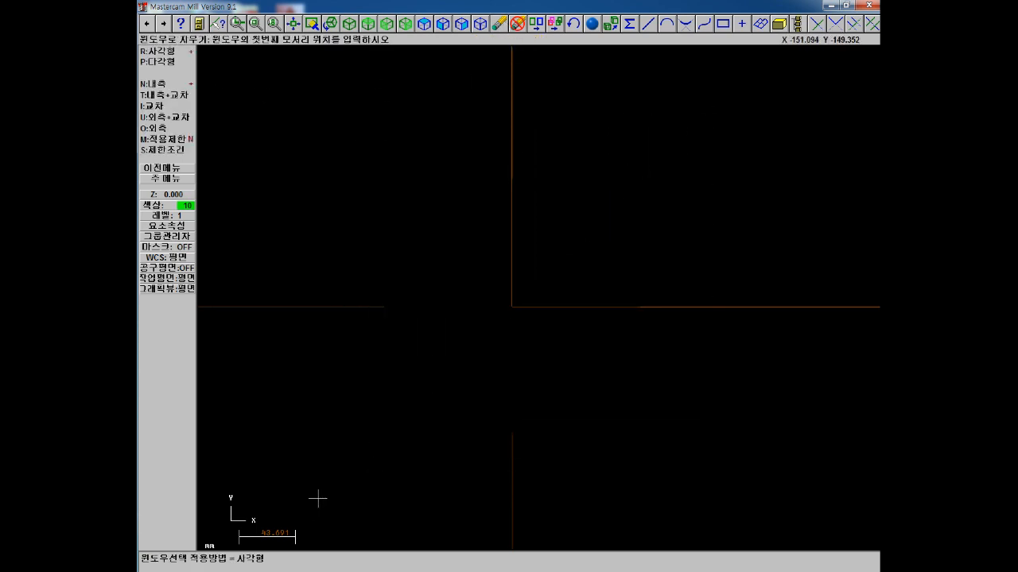
key(Escape)
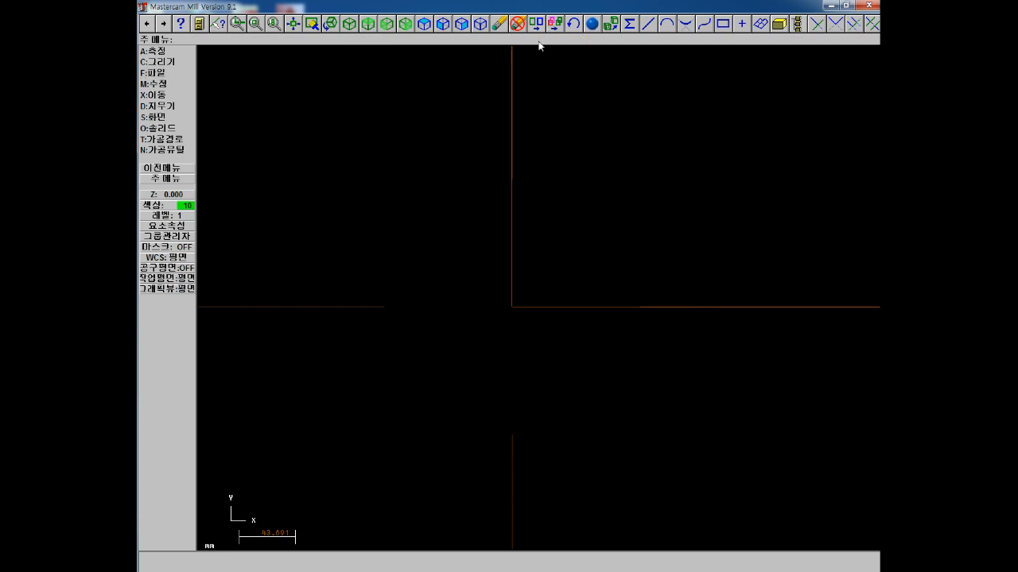
click(517, 24)
key(Escape)
scroll(526, 314, down, 1)
scroll(500, 296, up, 1)
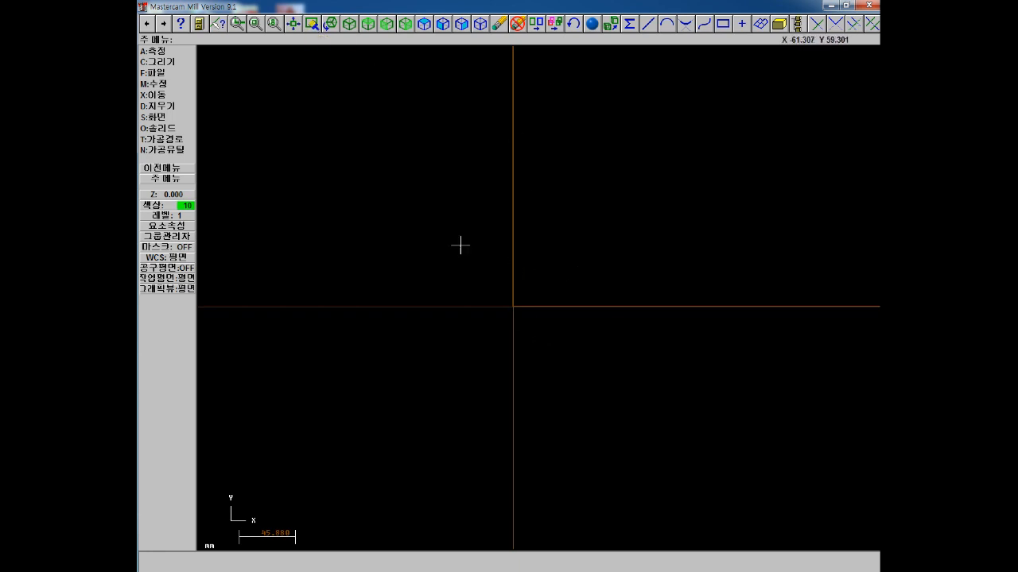
click(311, 28)
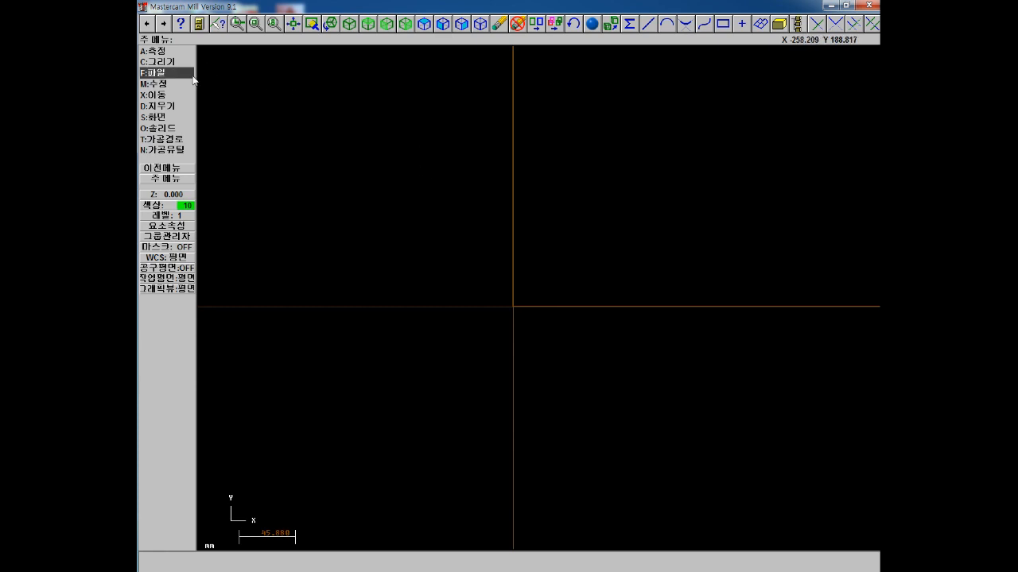
Step: Draw a polar line from the origin at a 45° angle with a length of 50 mm
click(172, 62)
click(174, 65)
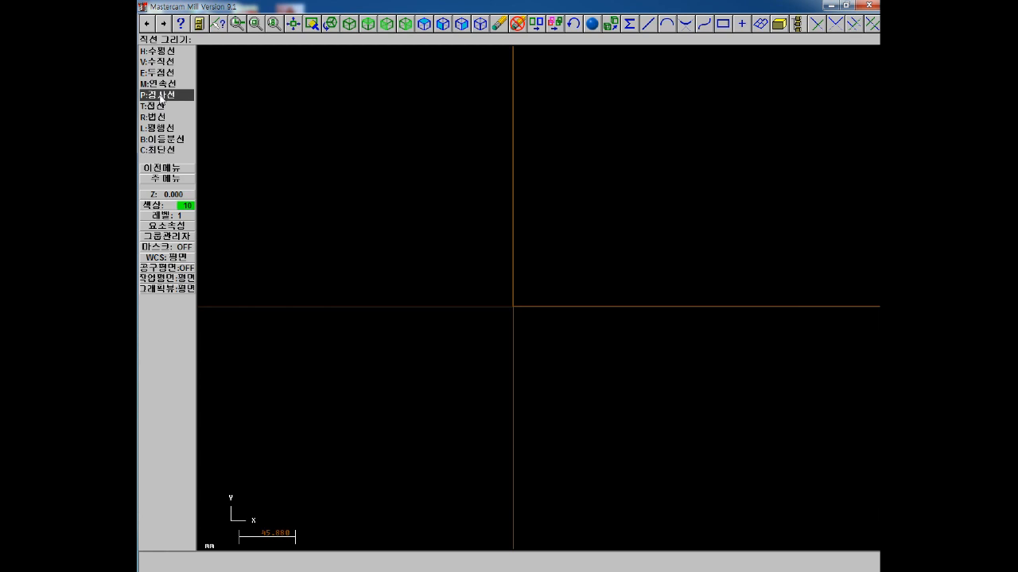
click(160, 96)
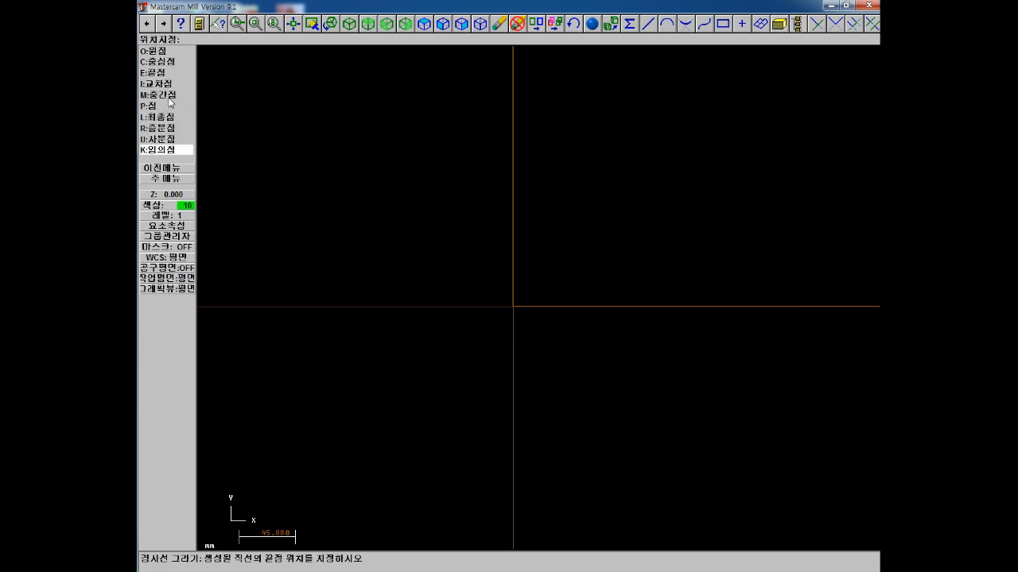
text(0)
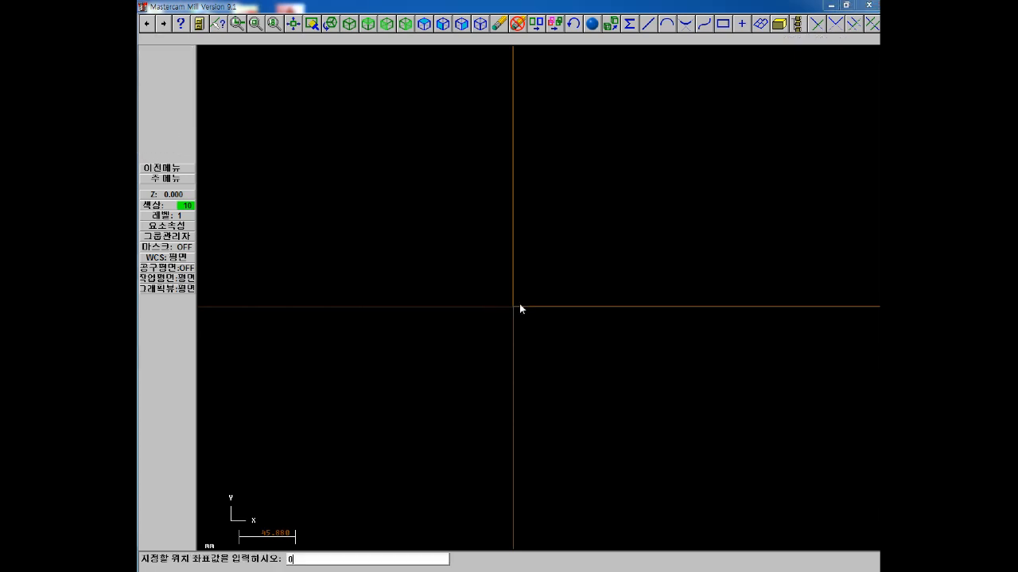
key(Return)
text(45)
key(Return)
text(50)
key(Return)
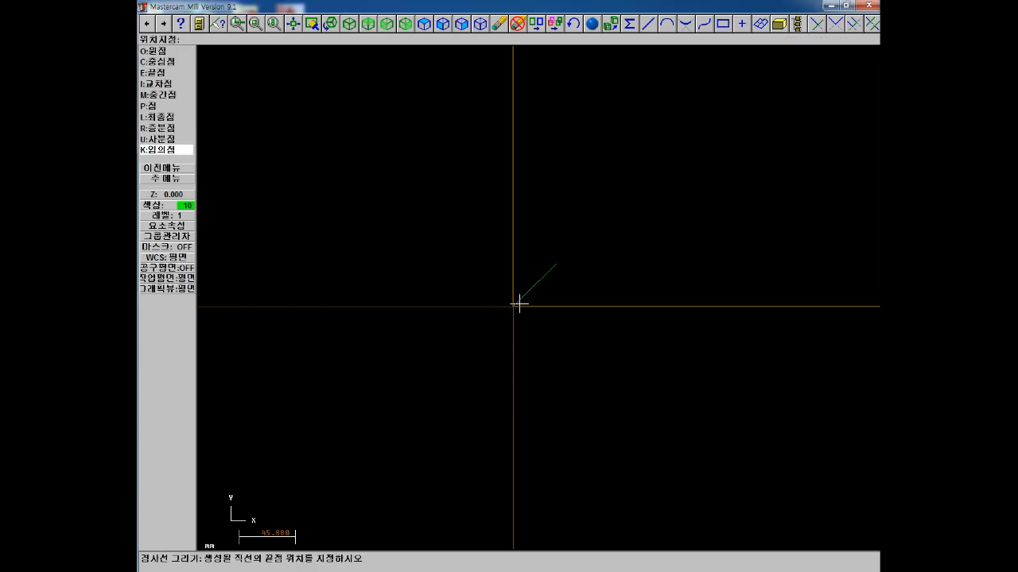
Step: Draw a second polar line from the first line's endpoint at the origin, at 135° and 50 mm long
key(Page_Up)
key(Page_Up)
key(Page_Up)
key(Left)
key(Left)
key(Up)
key(Left)
key(Down)
key(Page_Up)
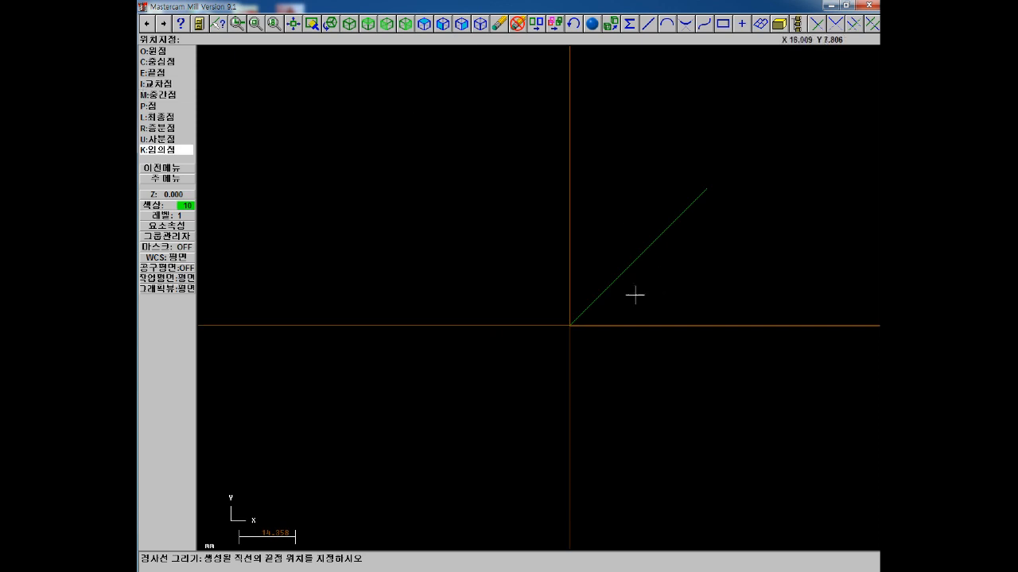
key(e)
click(569, 325)
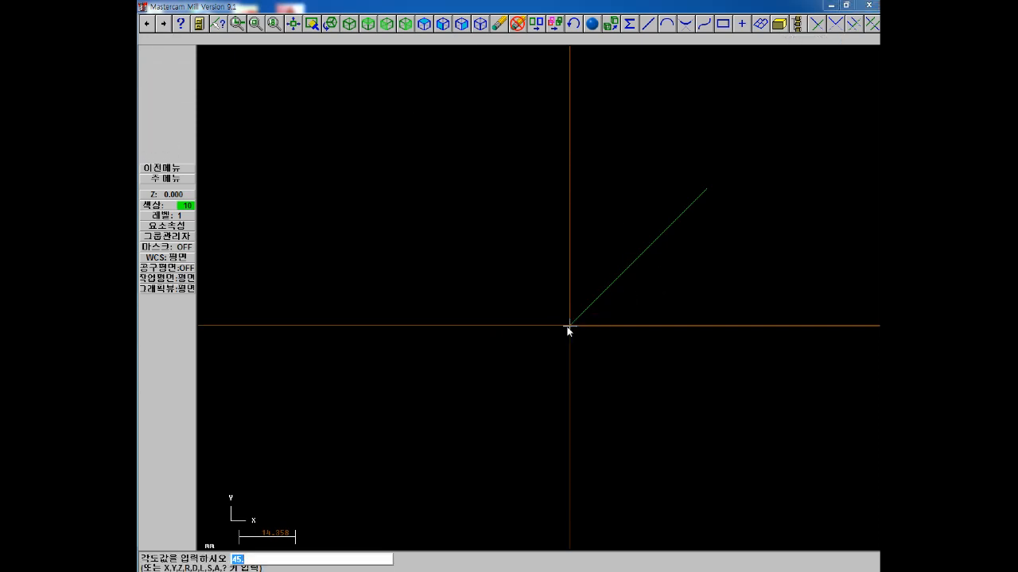
text(135)
key(Return)
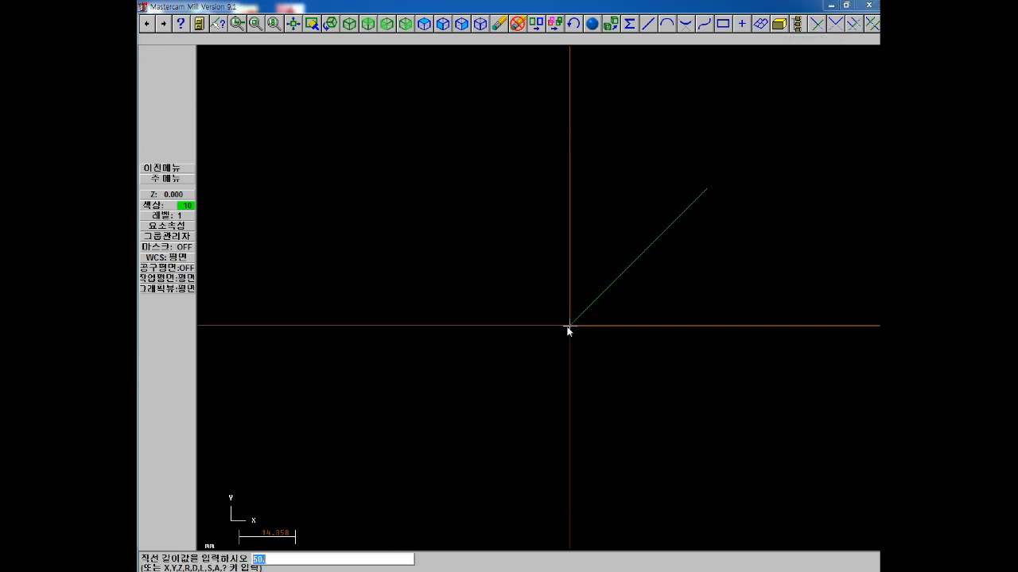
key(Return)
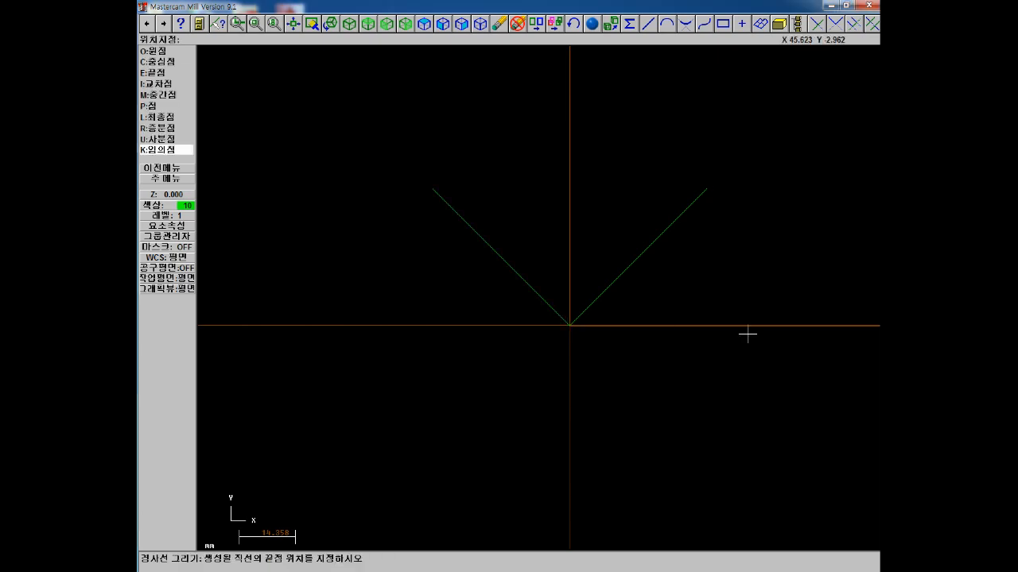
Step: Draw two more 50 mm polar lines from the origin at 225° and 315°, and leave the line command
click(569, 325)
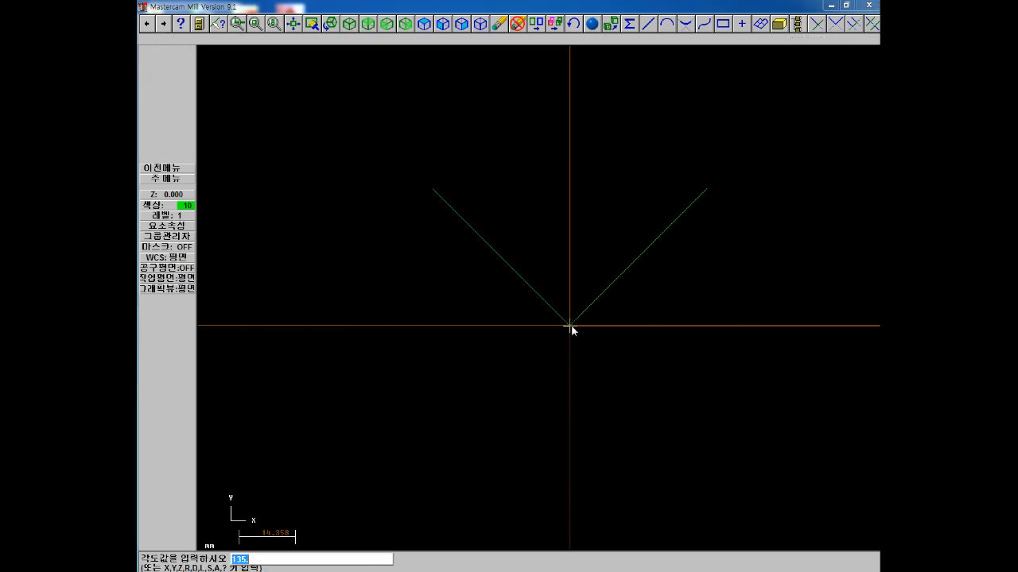
text(2)
key(Return)
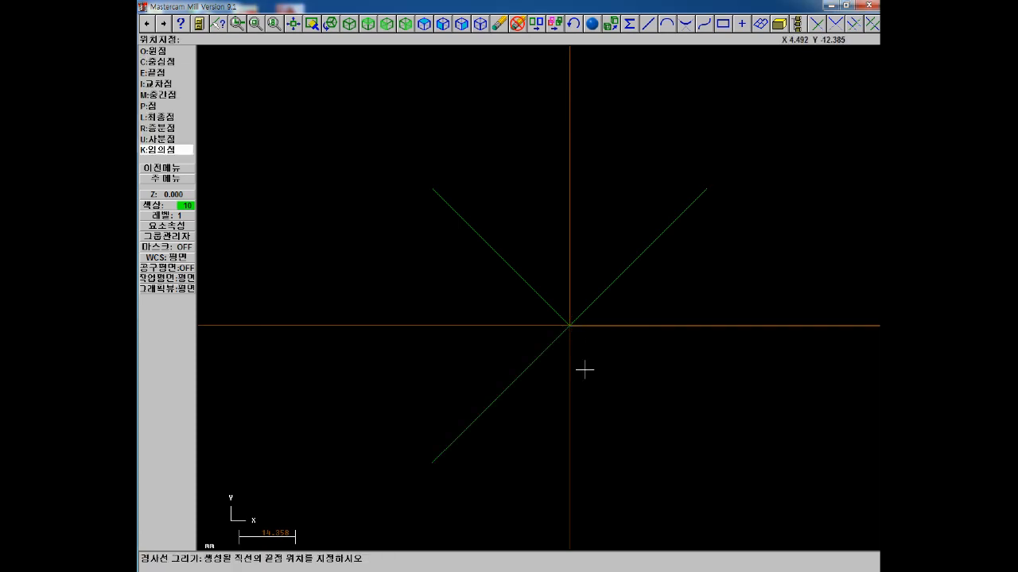
click(570, 325)
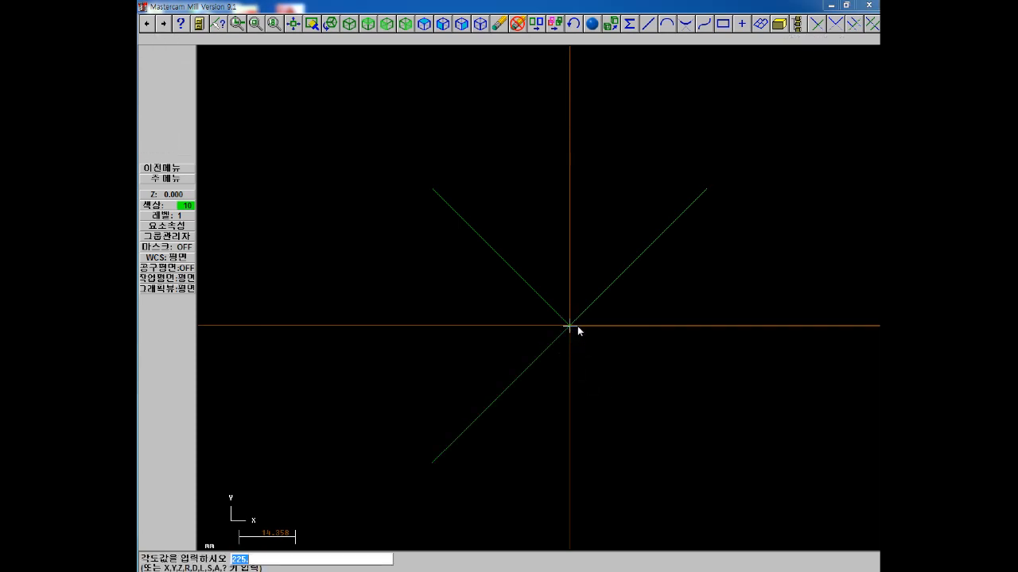
text(315)
key(Return)
key(Escape)
key(Escape)
key(Escape)
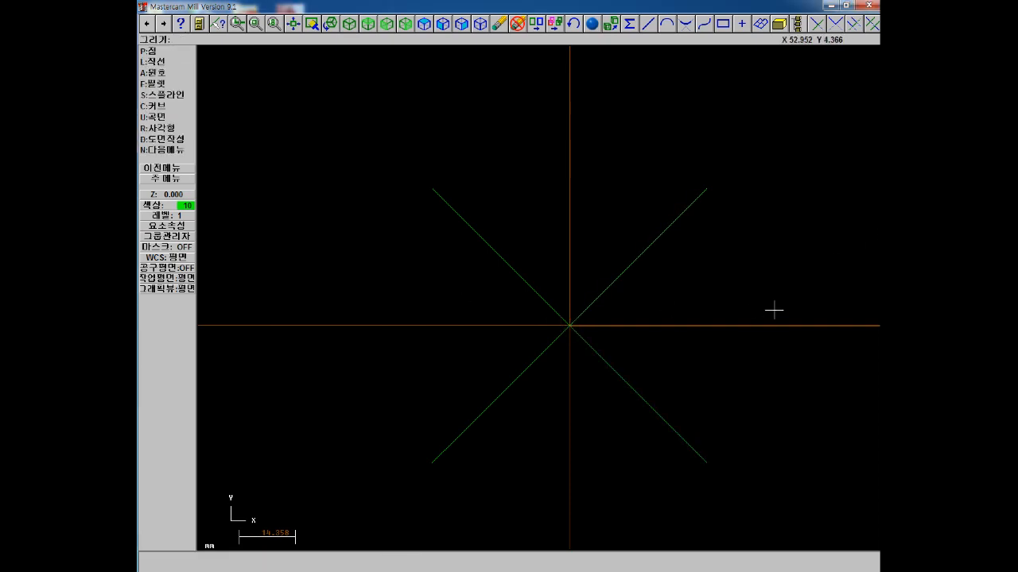
Step: Turn off the coordinate axes display and delete the four inclined lines one by one
scroll(698, 338, down, 1)
key(F9)
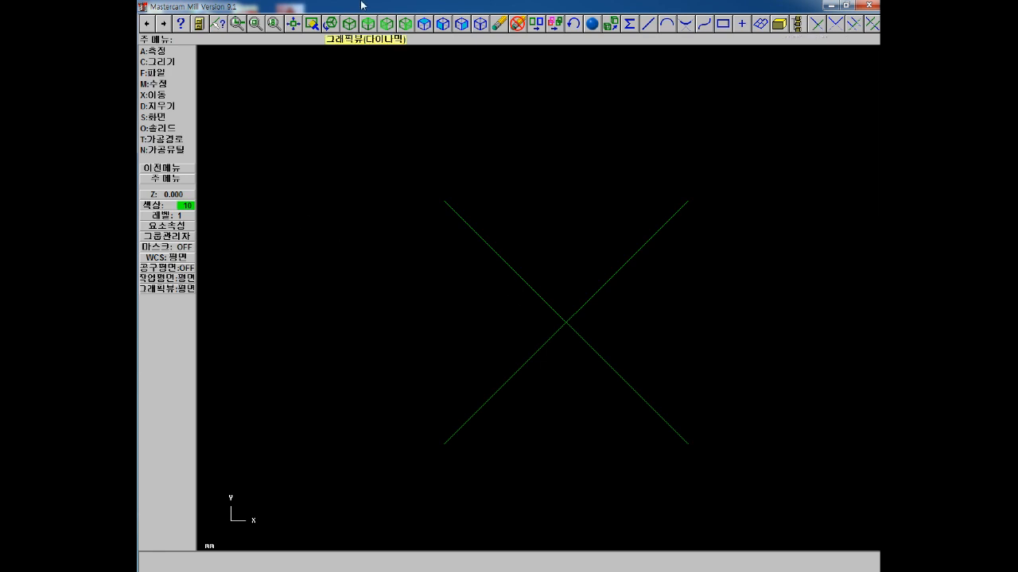
click(517, 23)
click(628, 260)
click(592, 350)
click(557, 331)
click(536, 295)
key(Escape)
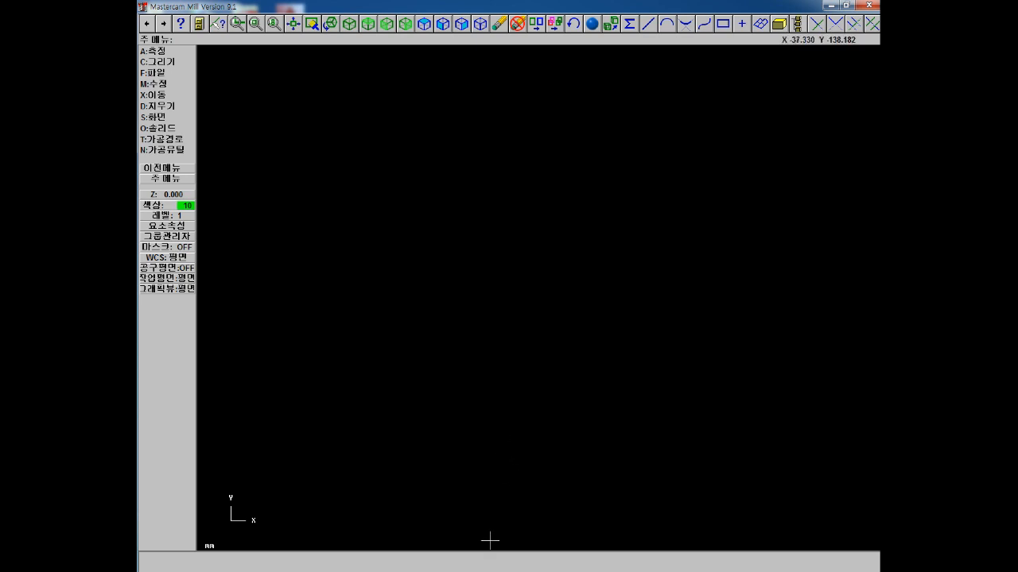
Step: Switch to 연습도면1.png in Paint and mark the left figure's missing lower-left corner as origin with a thicker red pencil
mouse_move(443, 569)
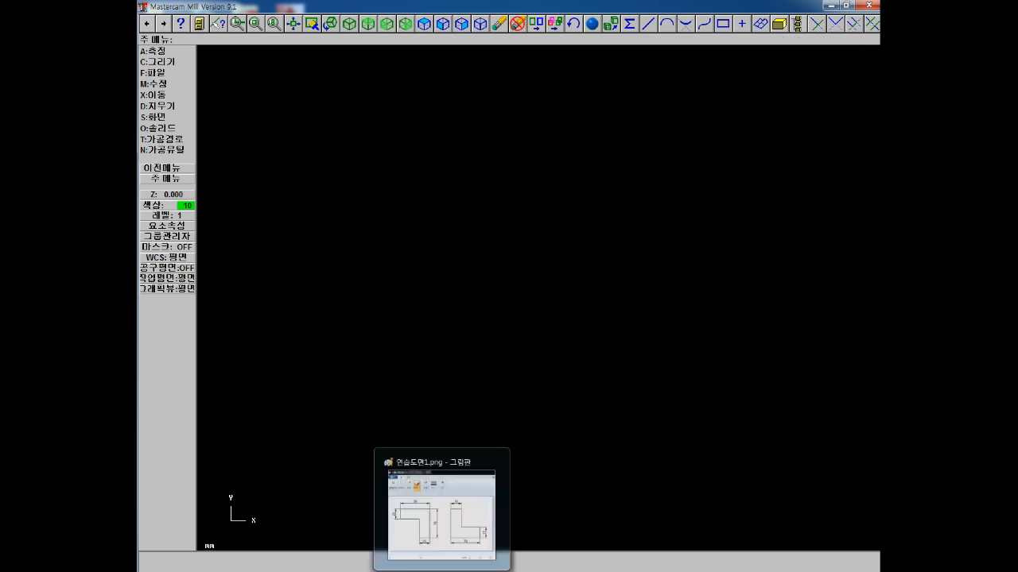
click(443, 509)
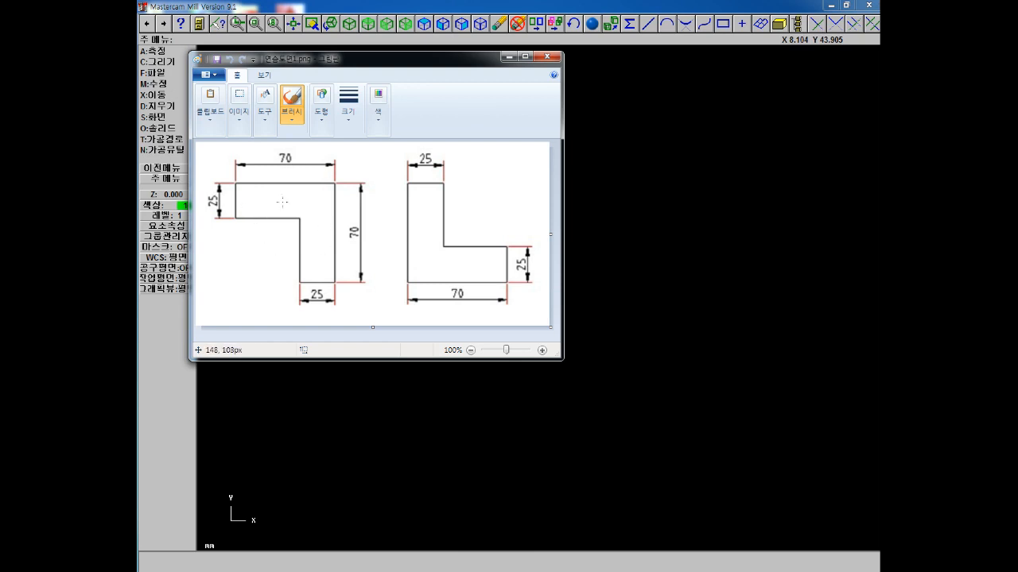
click(276, 118)
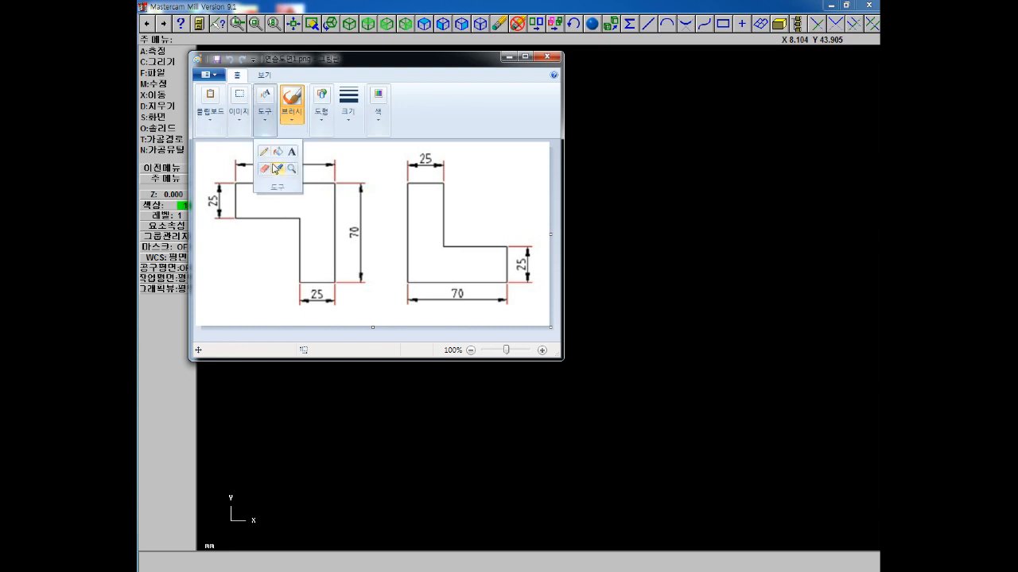
click(264, 151)
click(347, 104)
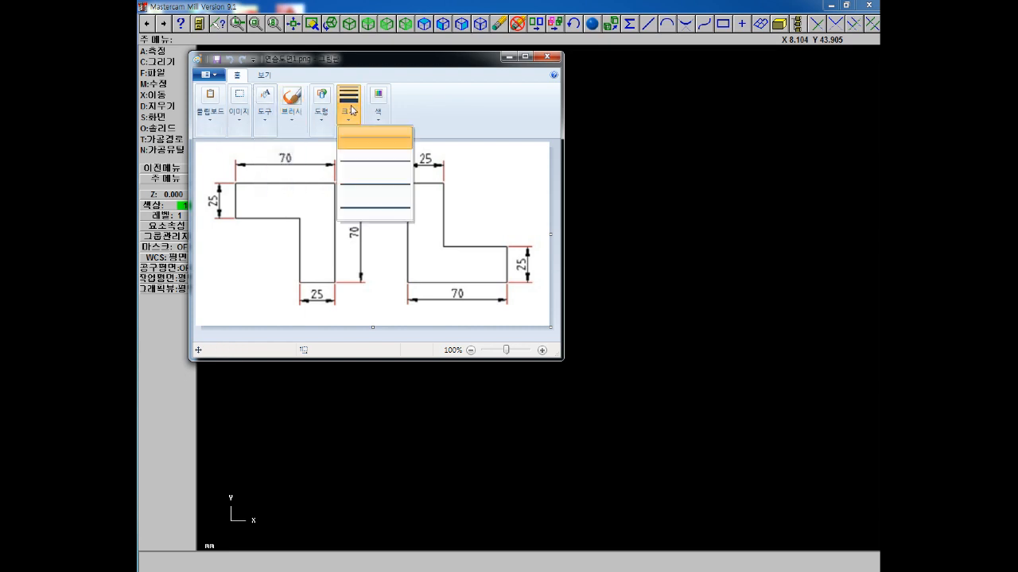
click(370, 176)
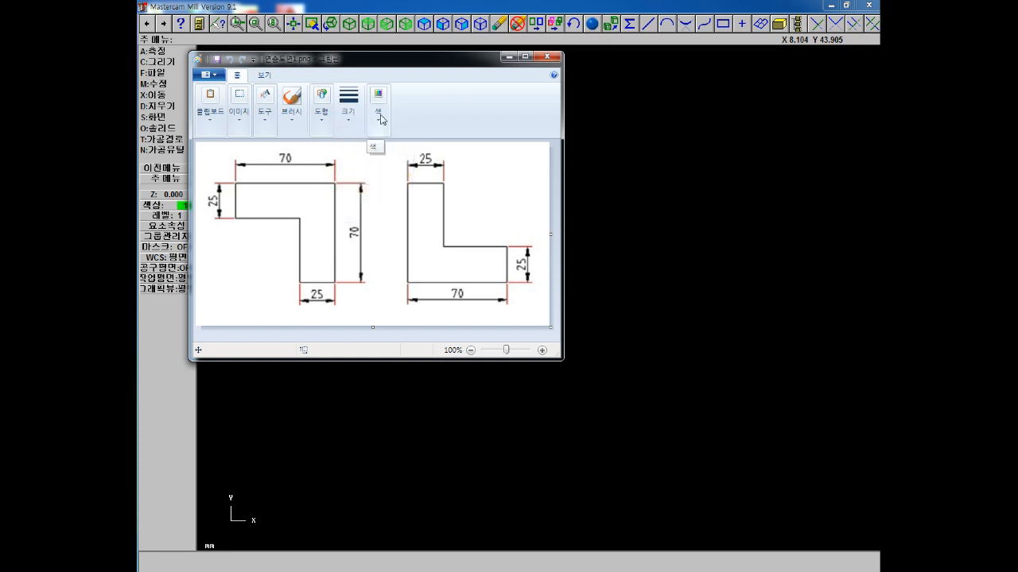
click(381, 119)
click(473, 149)
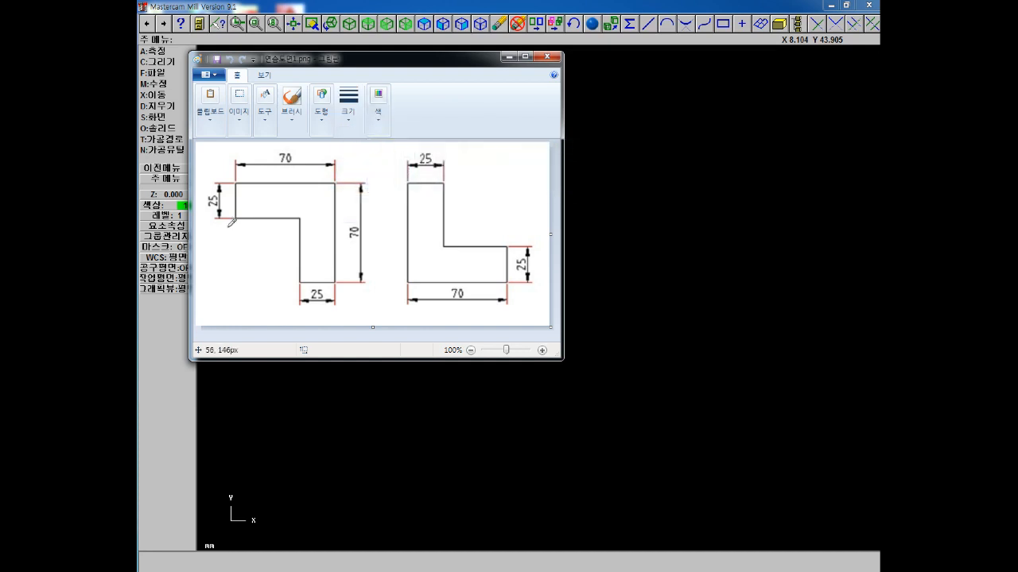
mouse_move(232, 223)
mouse_down()
mouse_move(235, 277)
mouse_move(300, 280)
mouse_move(231, 276)
mouse_move(251, 279)
mouse_move(235, 291)
mouse_move(232, 275)
mouse_move(247, 276)
mouse_up()
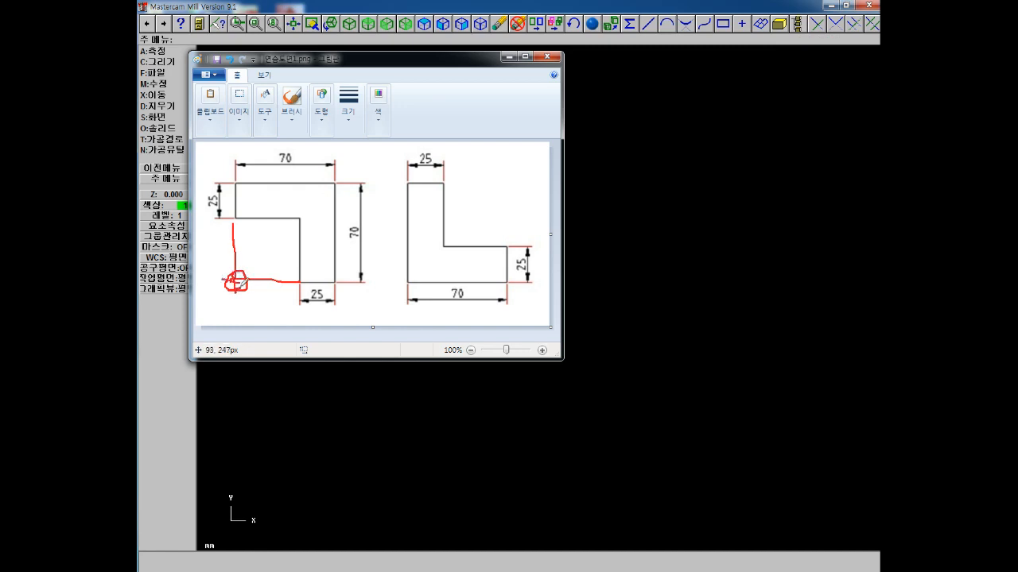
Step: Trace the left figure's outline in orange, note the size of its open square and circle the whole figure
click(377, 100)
click(480, 149)
mouse_move(303, 277)
mouse_down()
mouse_move(300, 231)
mouse_move(253, 219)
mouse_move(240, 183)
mouse_move(335, 185)
mouse_move(332, 278)
mouse_move(297, 279)
mouse_up()
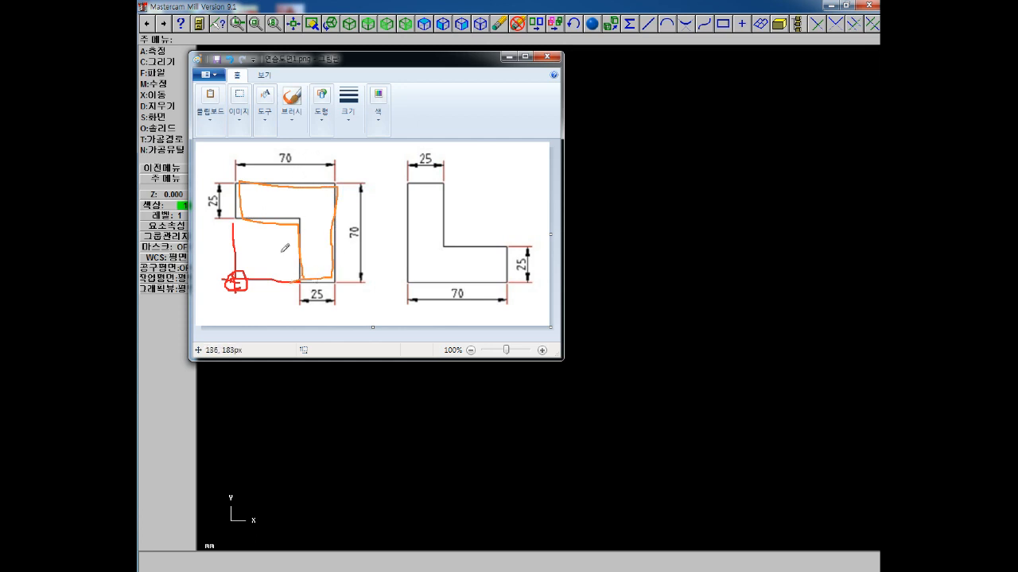
mouse_move(254, 232)
mouse_down()
mouse_move(271, 227)
mouse_move(239, 247)
mouse_move(248, 256)
mouse_move(248, 239)
mouse_up()
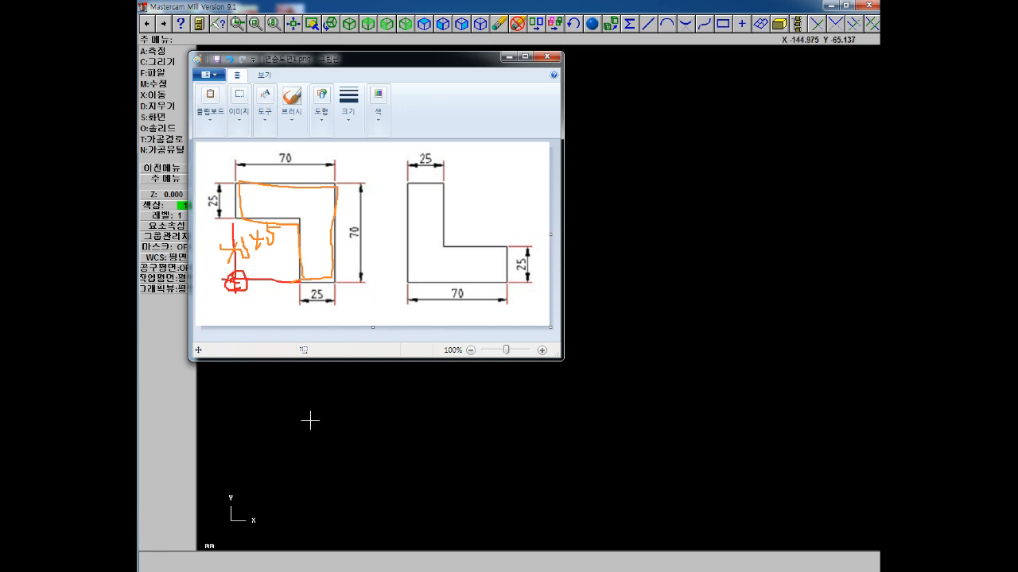
mouse_move(330, 318)
mouse_down()
mouse_move(242, 309)
mouse_move(201, 195)
mouse_move(340, 148)
mouse_move(356, 296)
mouse_up()
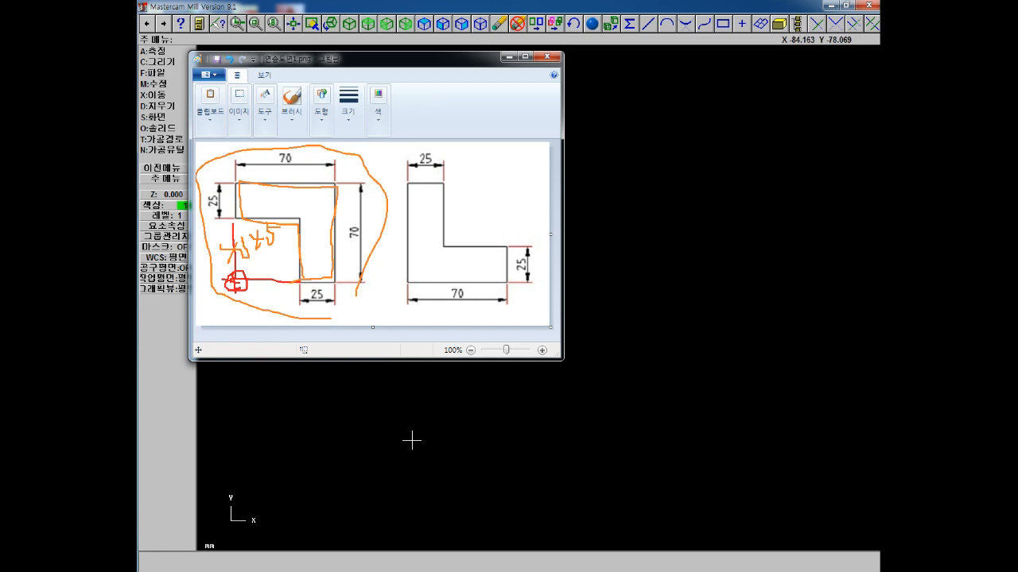
Step: Switch to Mastercam and start a continuous line at 45,0 with its first segment ending at 70,0
click(411, 440)
click(163, 62)
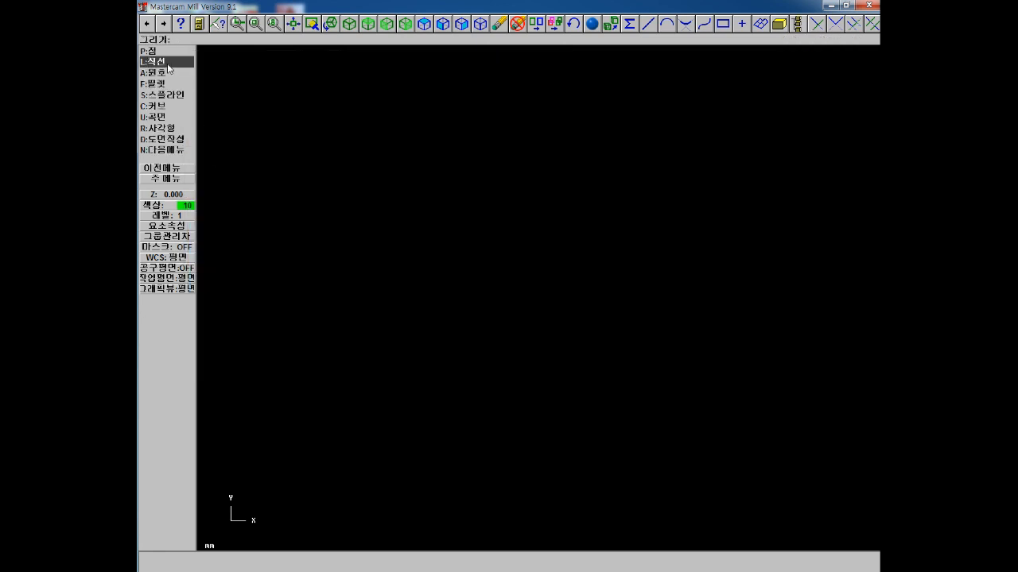
click(167, 64)
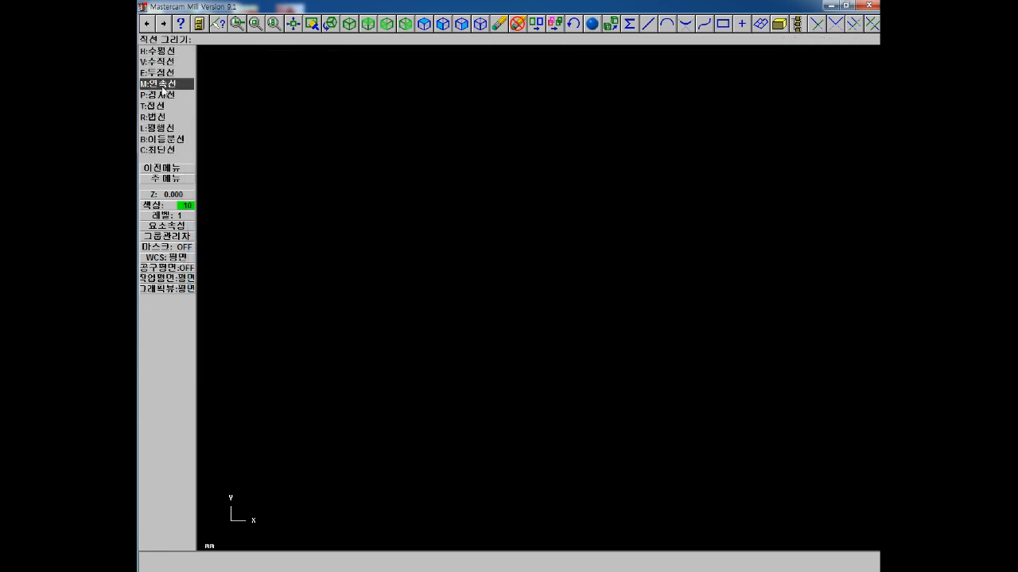
click(163, 84)
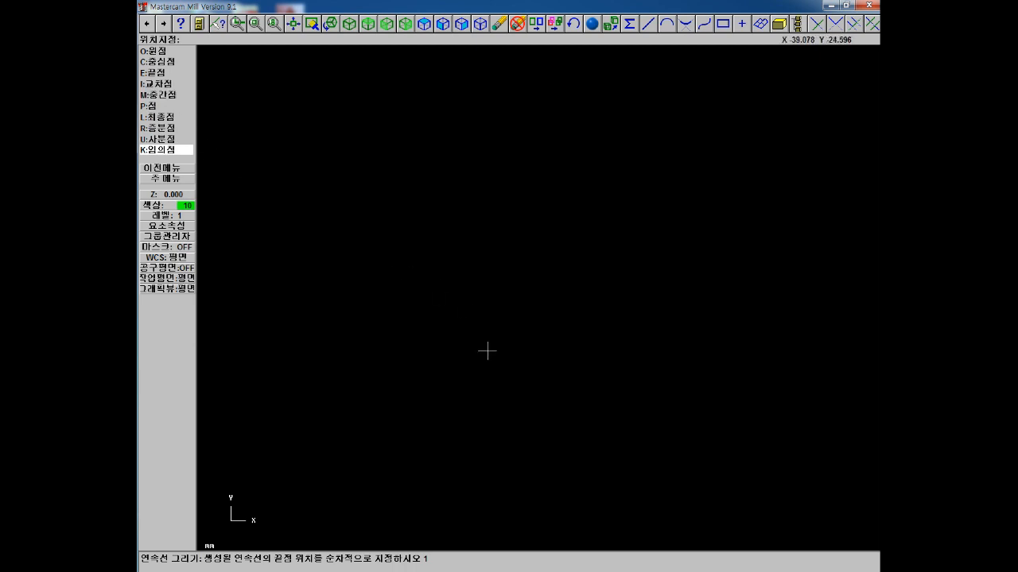
text(45)
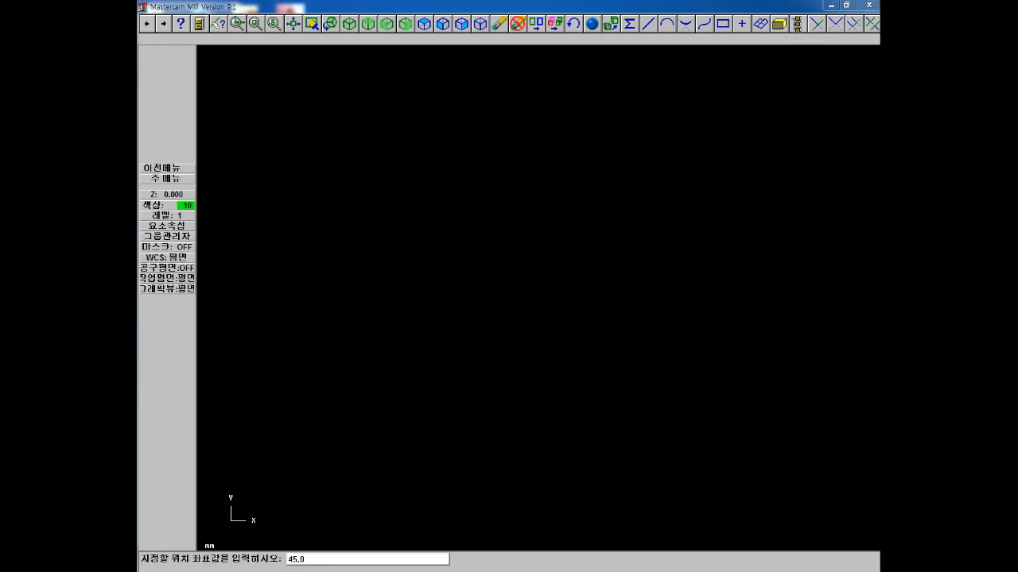
text(.0)
key(Return)
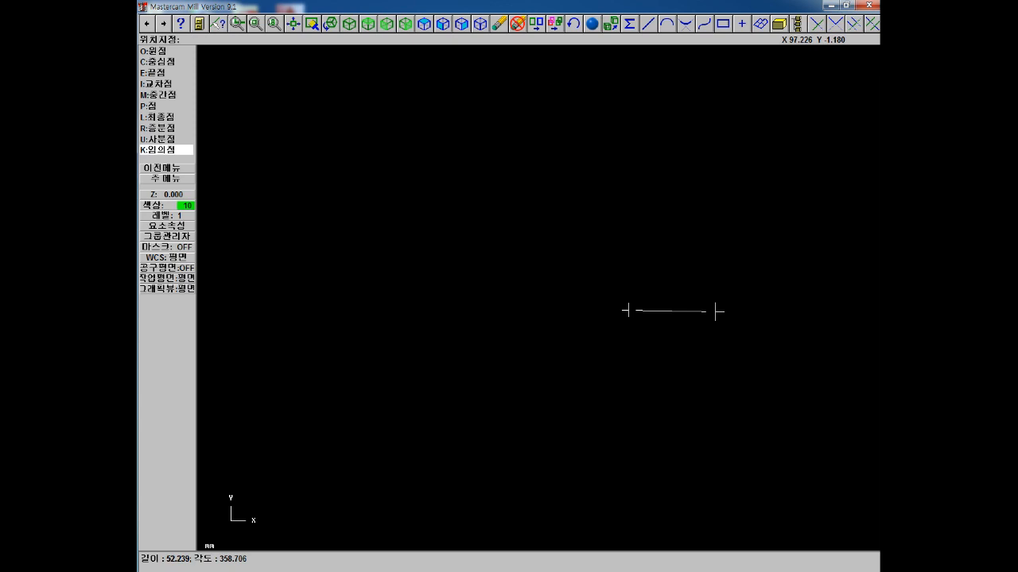
text(70)
key(Return)
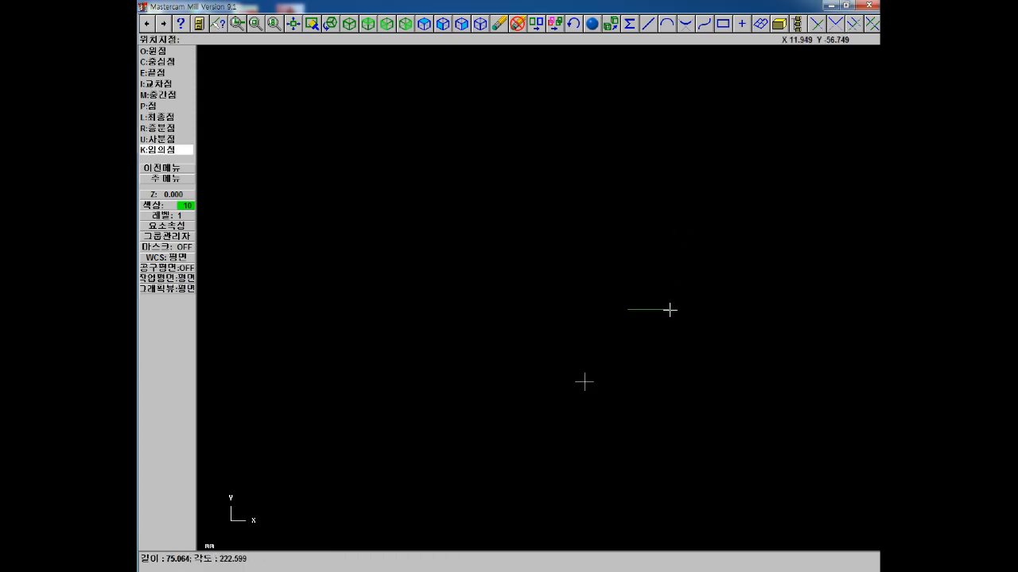
Step: Circle the left figure's lower 25 edge in orange in the Paint drawing and return to Mastercam
click(469, 571)
mouse_move(335, 288)
mouse_down()
mouse_move(296, 287)
mouse_move(331, 270)
mouse_move(342, 290)
mouse_up()
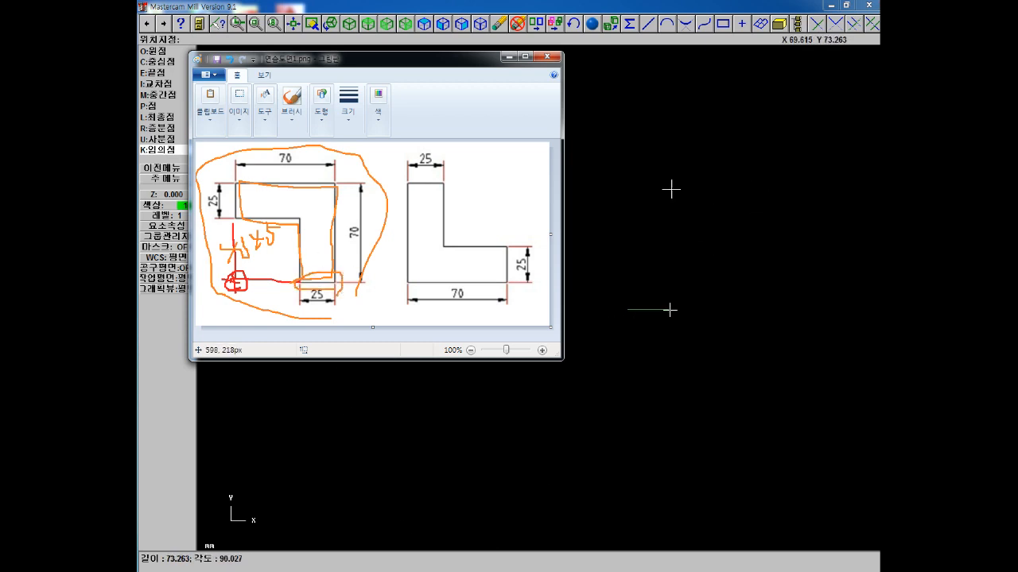
click(750, 4)
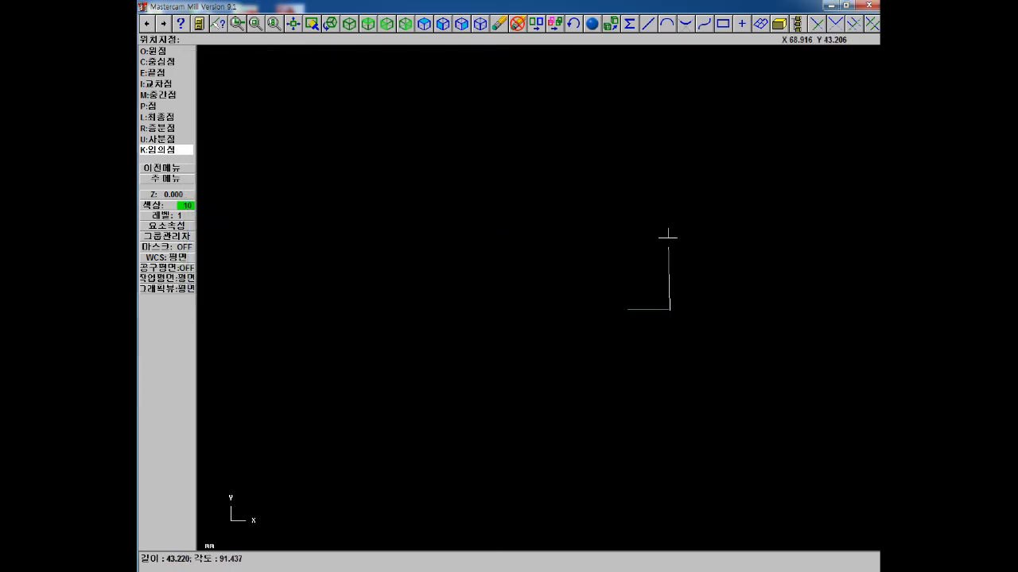
Step: Continue the line from 70,0 through 70,70 and 0,70 to 0,45
text(70,70)
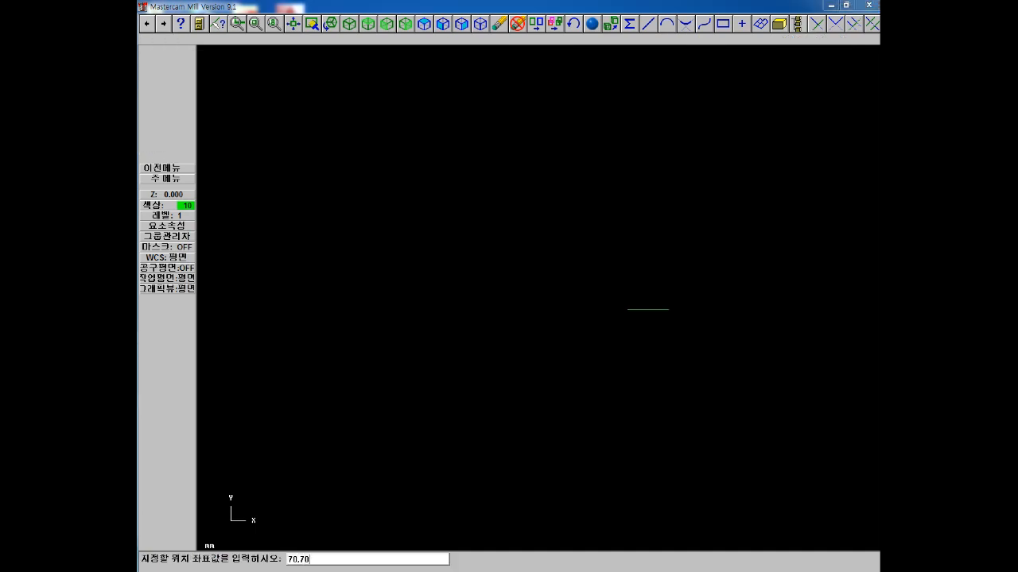
key(Return)
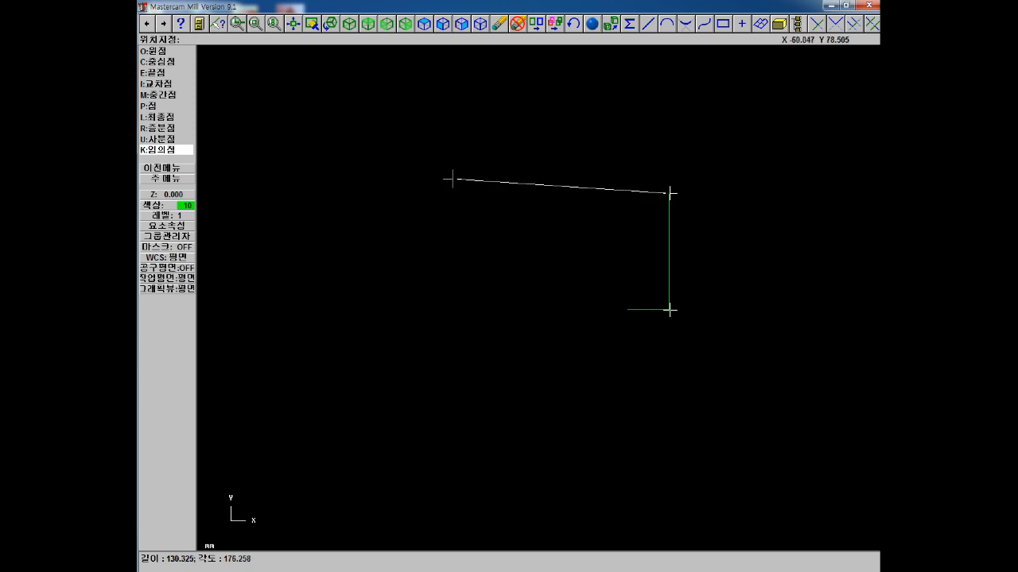
text(0,70)
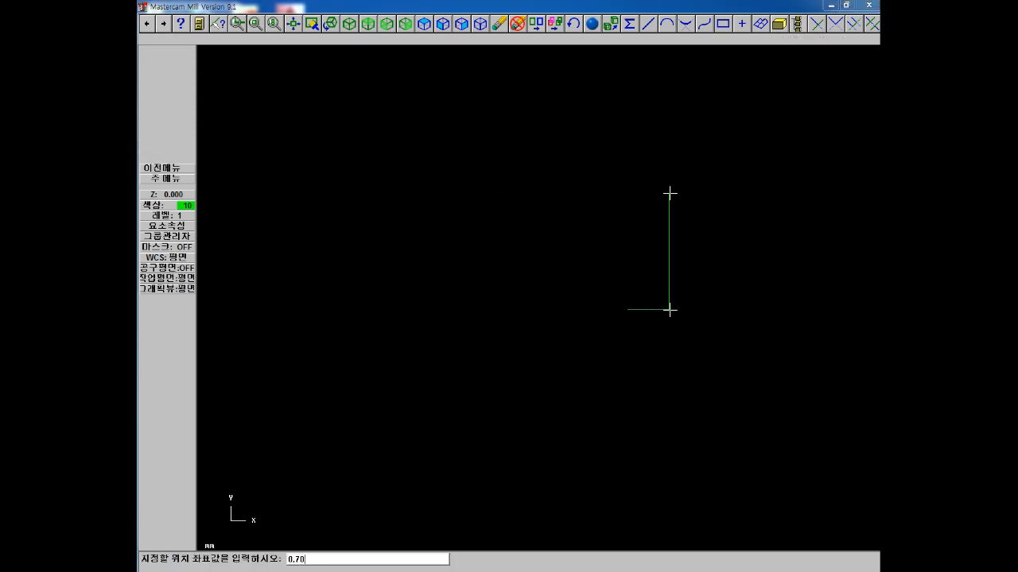
key(Return)
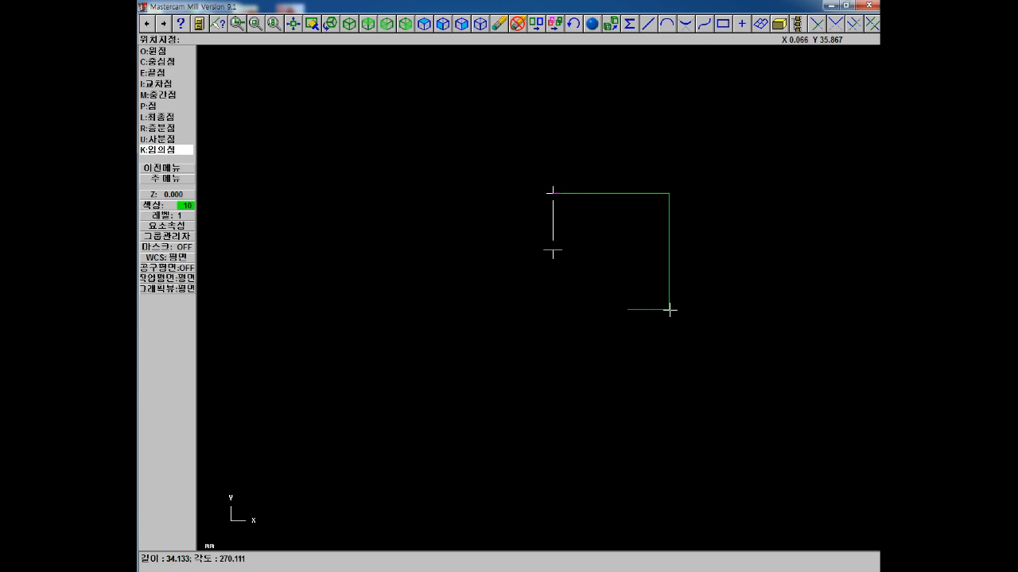
text(0,45)
key(Return)
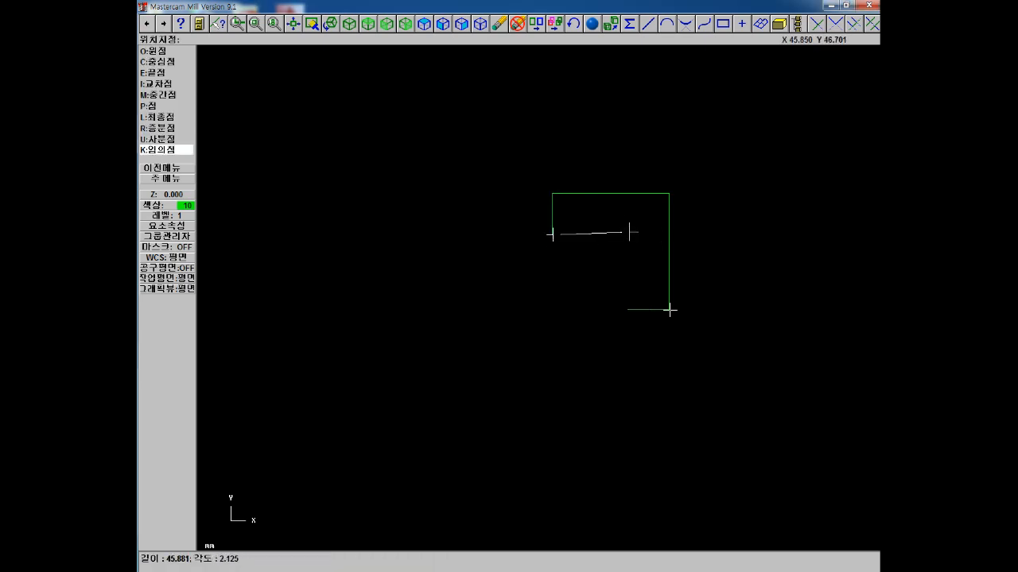
Step: Extend the continuous line to 450,45, end the command and erase that overlong segment
text(450.45)
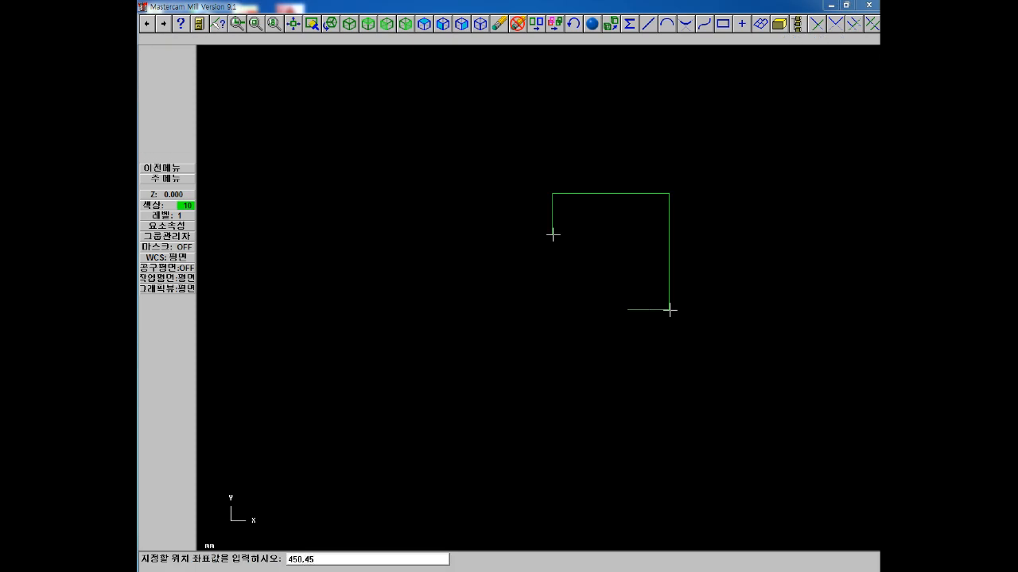
key(Return)
scroll(801, 235, down, 2)
scroll(743, 265, up, 1)
scroll(764, 246, up, 1)
scroll(791, 255, down, 1)
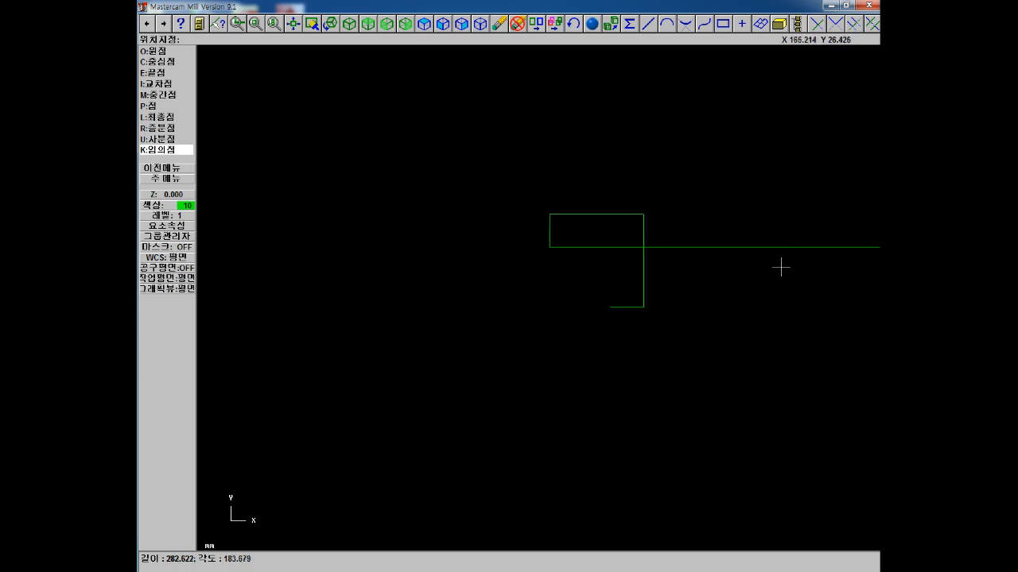
key(Escape)
key(Escape)
key(Escape)
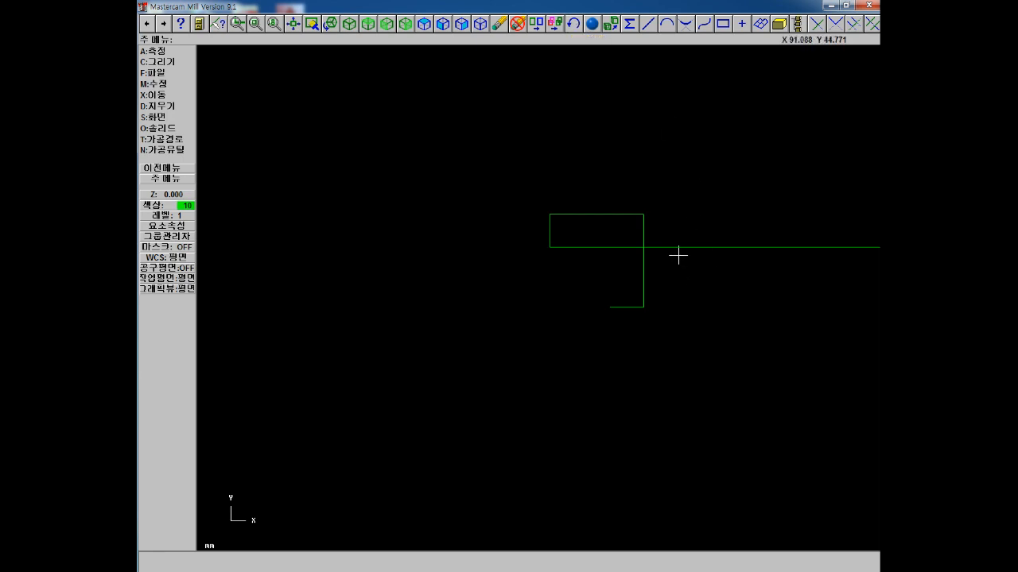
click(507, 26)
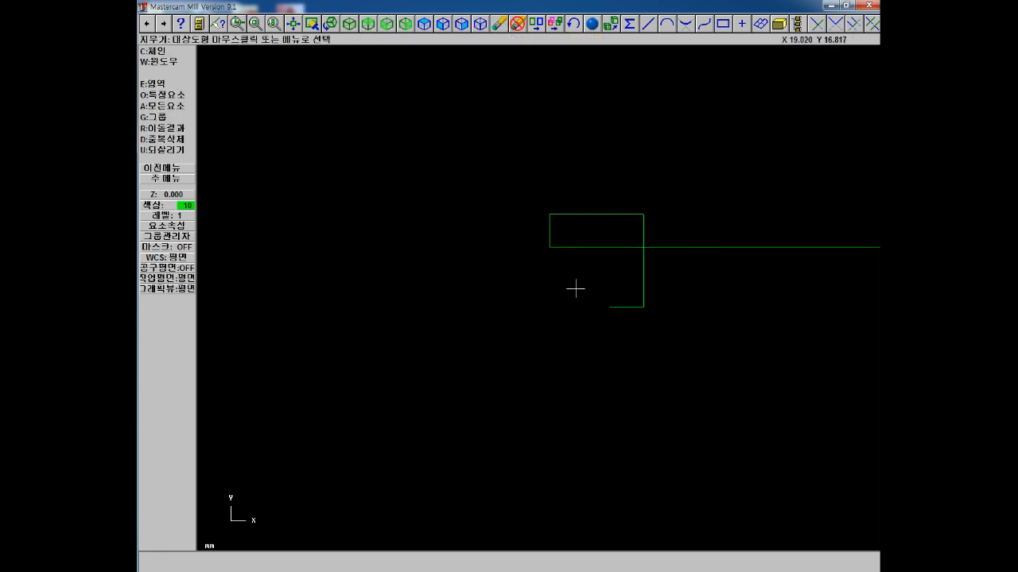
click(583, 246)
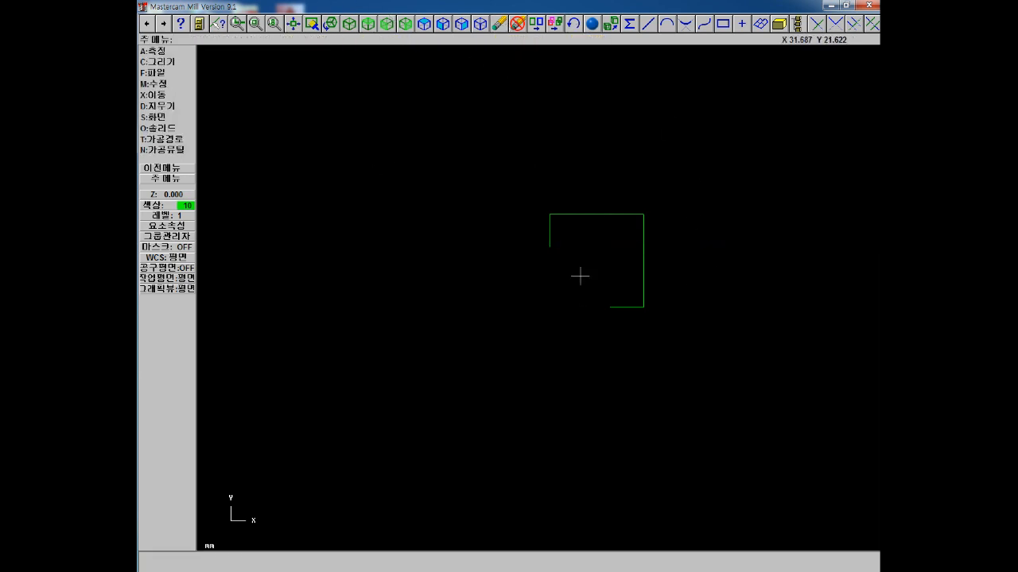
Step: Close the figure with a continuous line from the left edge's lower endpoint through 45,45 to 45,0 and end the command
click(179, 62)
click(177, 62)
click(172, 97)
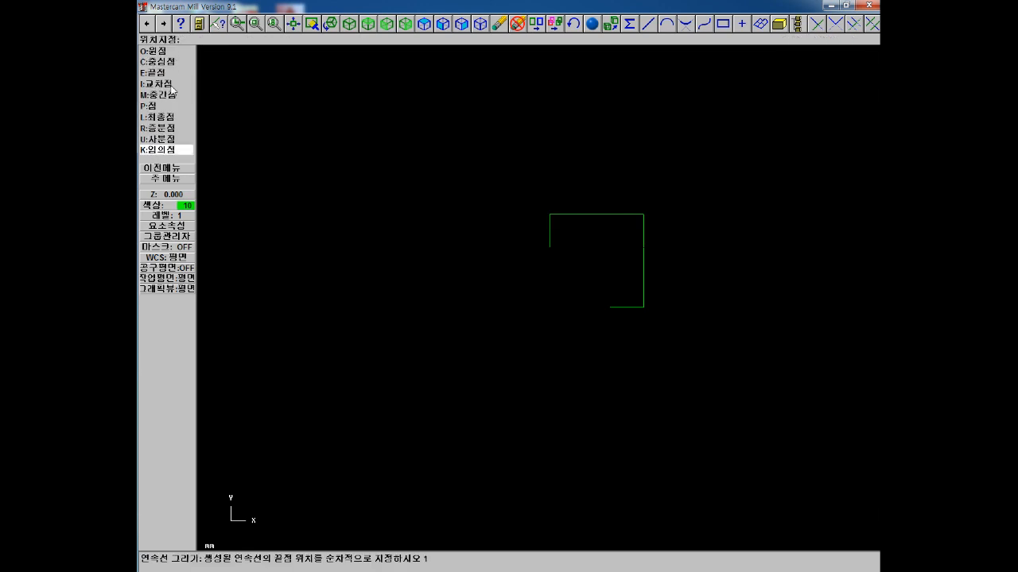
click(549, 247)
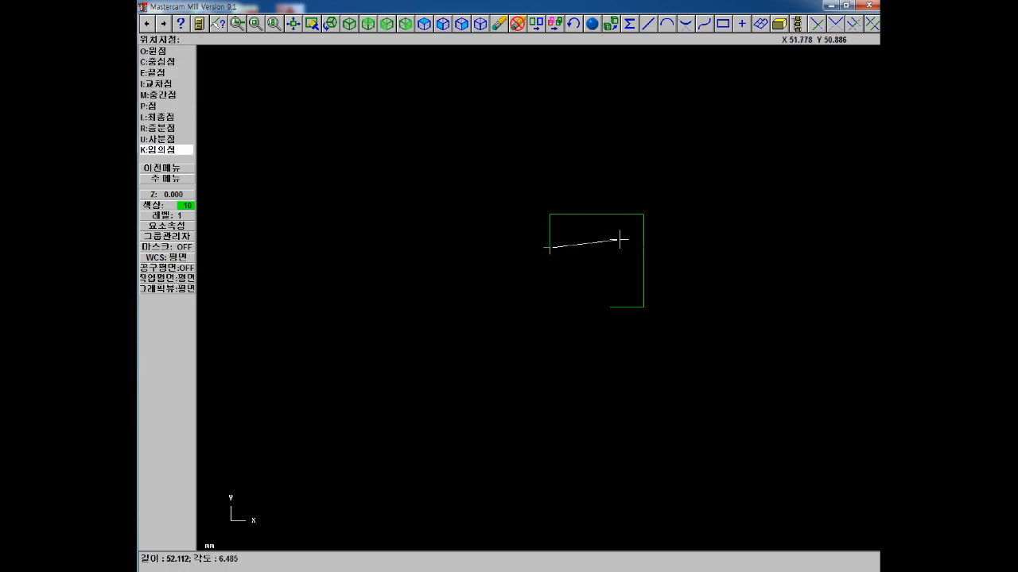
text(45.4)
key(Return)
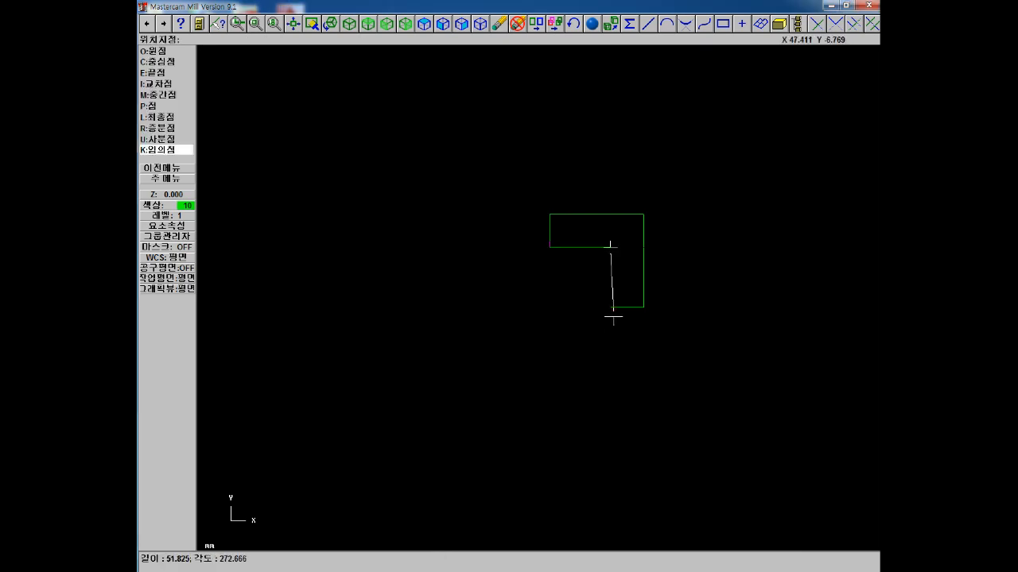
text(4)
key(Return)
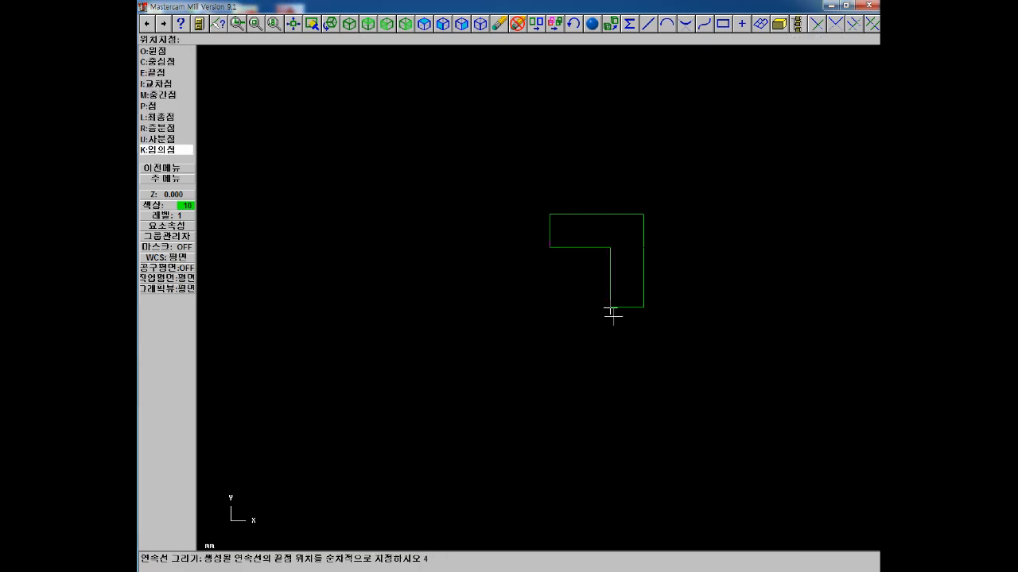
scroll(675, 231, up, 2)
scroll(719, 197, down, 1)
key(Escape)
key(Escape)
key(Escape)
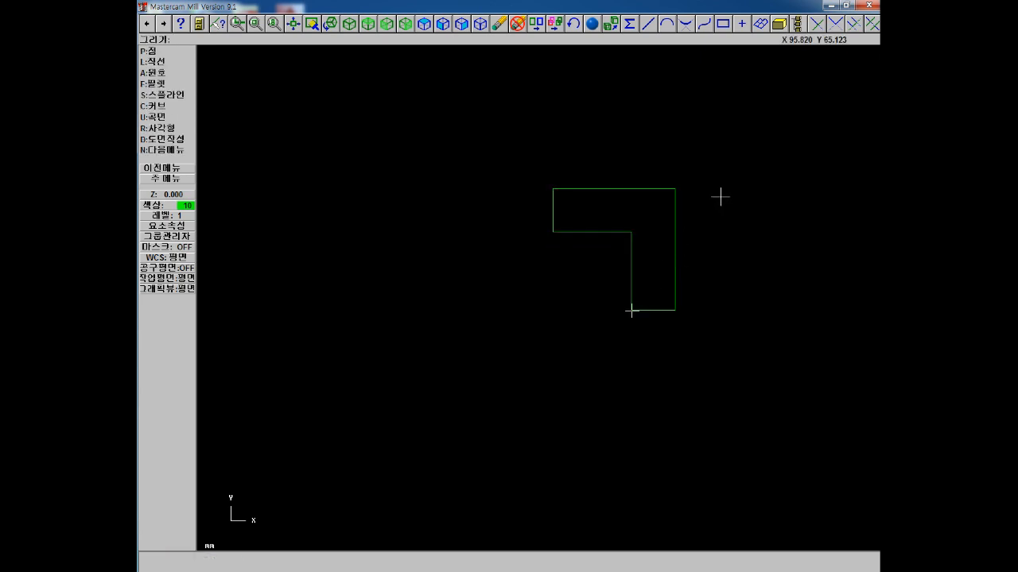
Step: Show the coordinate axes, switch to the Paint drawing and move its window clear of the figure just drawn
key(F9)
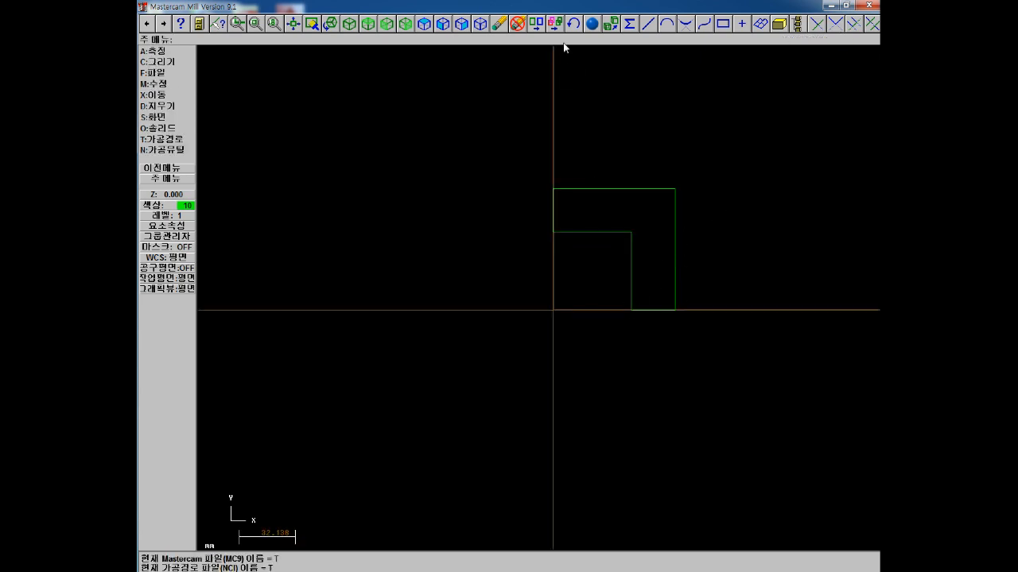
key(alt+Tab)
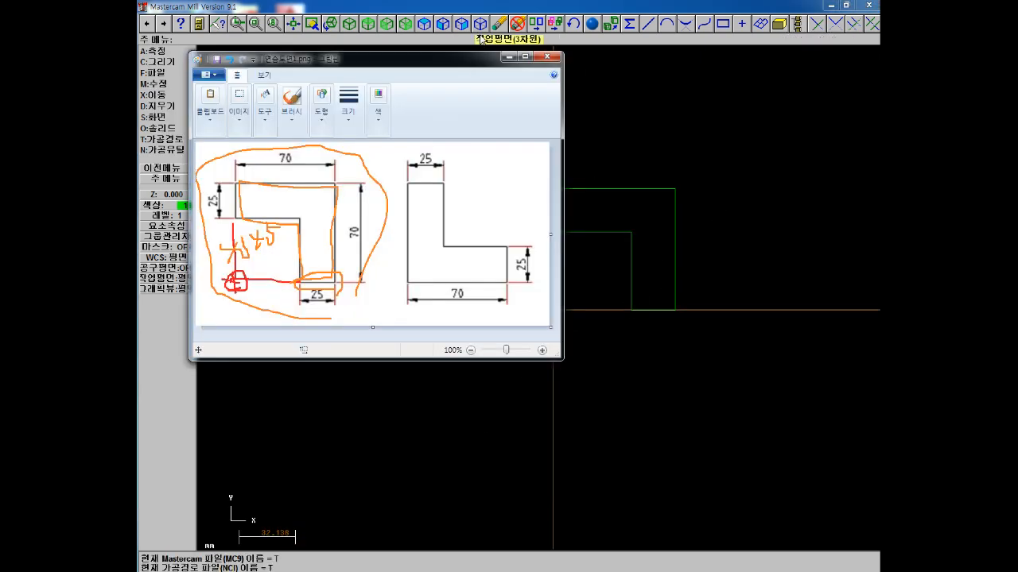
mouse_move(437, 62)
mouse_down()
mouse_move(373, 47)
mouse_move(369, 55)
mouse_up()
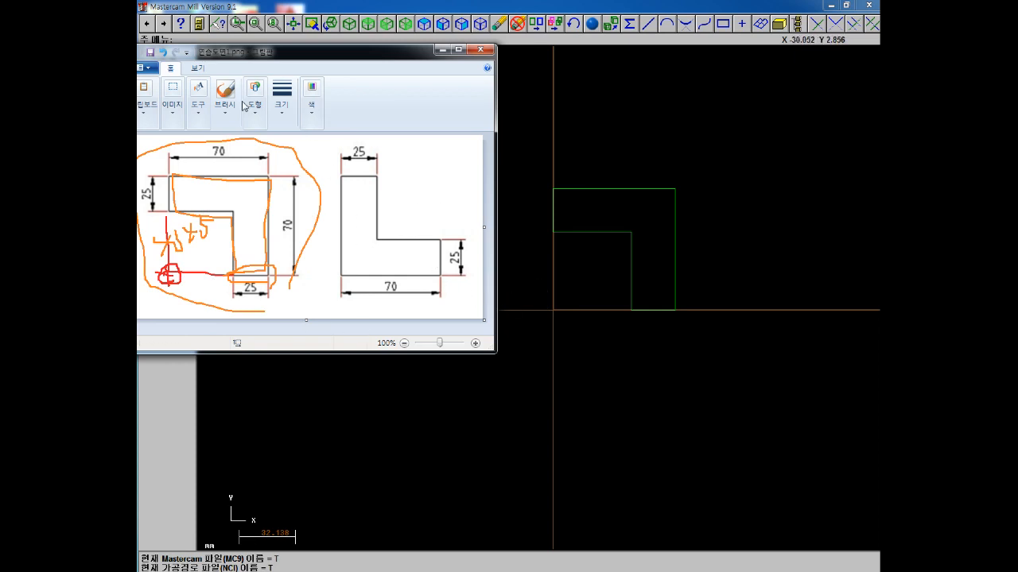
Step: Circle the right figure's lower-right corner in orange and note 45 twice beside its open notch
mouse_move(446, 278)
mouse_down()
mouse_move(421, 264)
mouse_move(450, 257)
mouse_move(442, 280)
mouse_up()
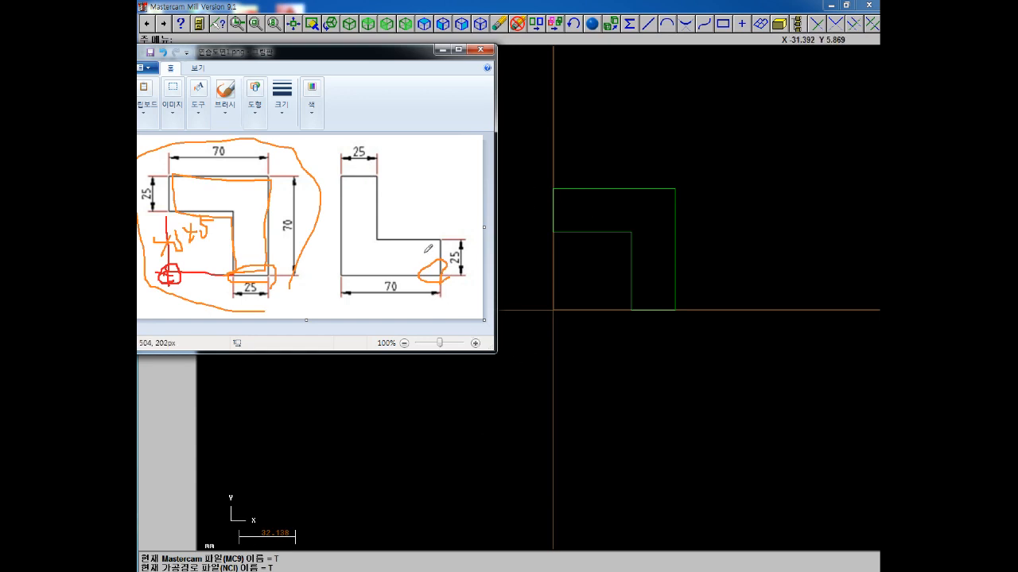
mouse_move(387, 205)
mouse_down()
mouse_move(385, 233)
mouse_move(407, 216)
mouse_move(391, 248)
mouse_move(427, 207)
mouse_up()
click(426, 199)
mouse_move(385, 162)
mouse_down()
mouse_move(383, 177)
mouse_move(402, 174)
mouse_move(398, 189)
mouse_up()
drag(401, 160, 408, 159)
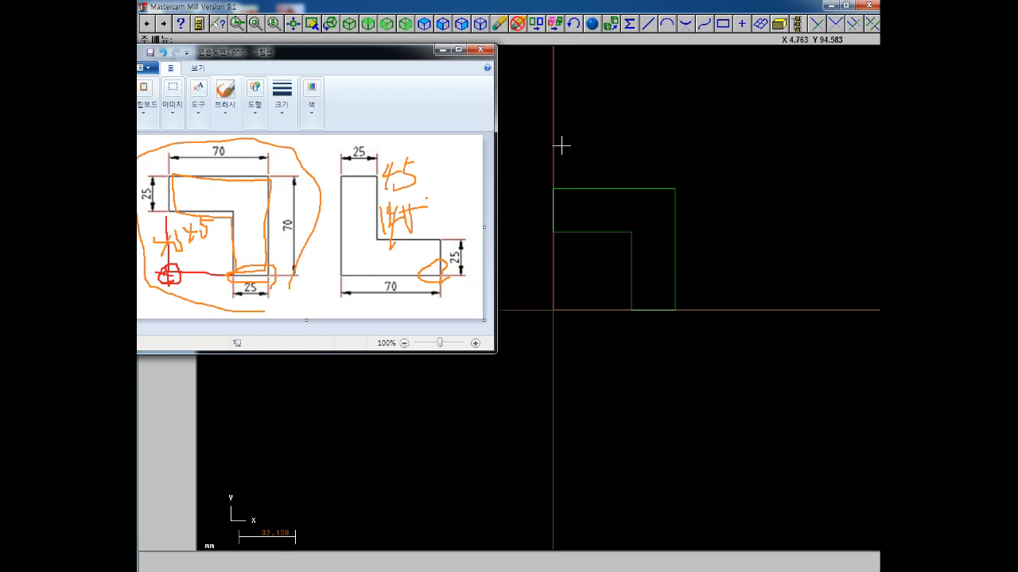
Step: Return to Mastercam and start a continuous line at the origin with its first segment ending at 0,25
click(542, 123)
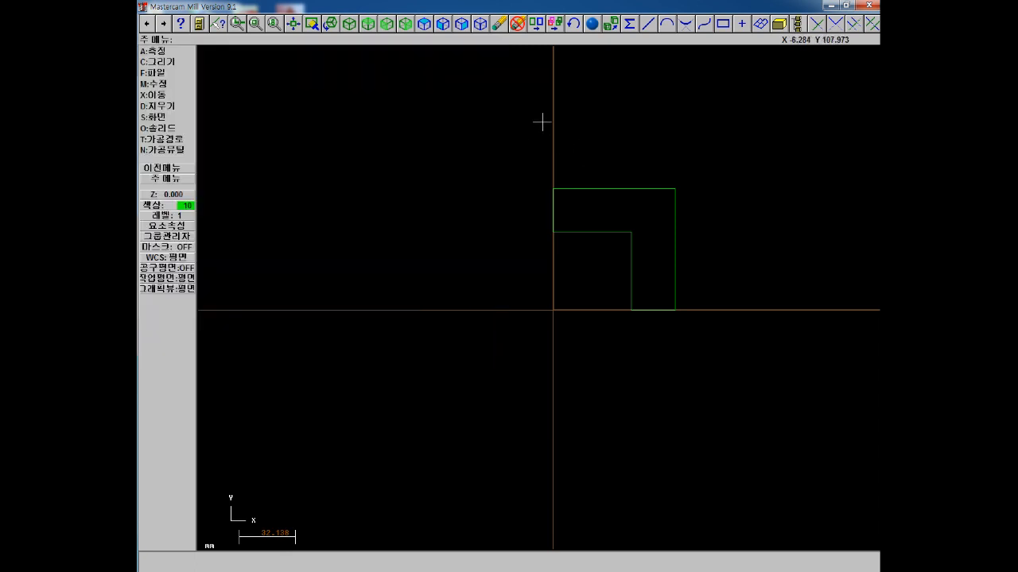
click(162, 62)
click(163, 62)
click(167, 85)
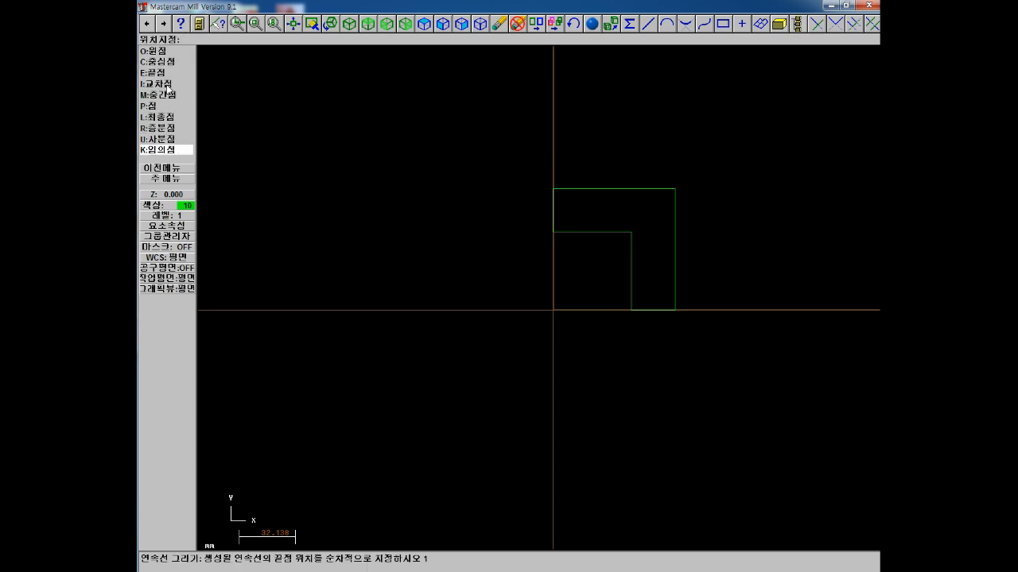
text(0)
key(Return)
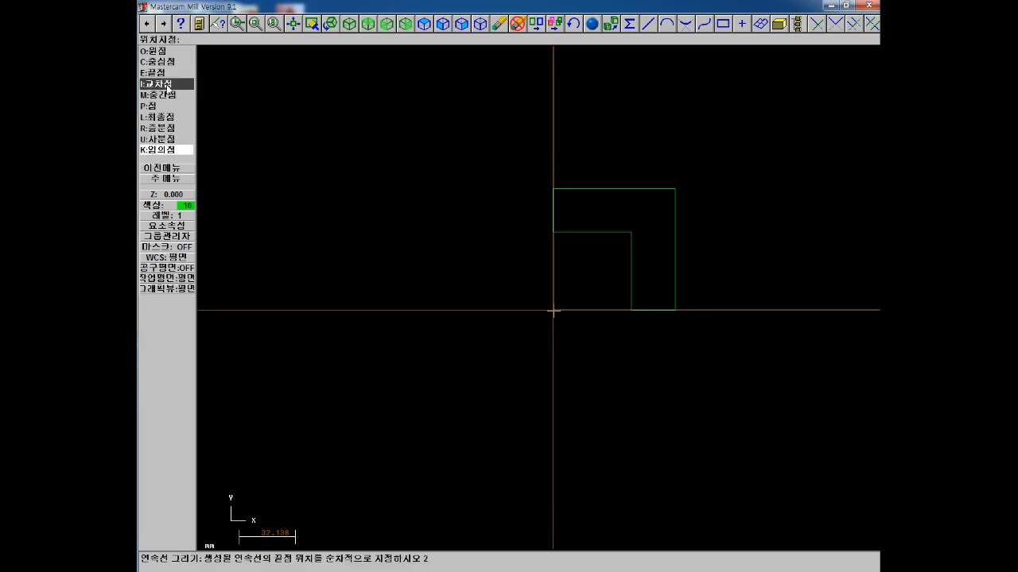
text(0.25)
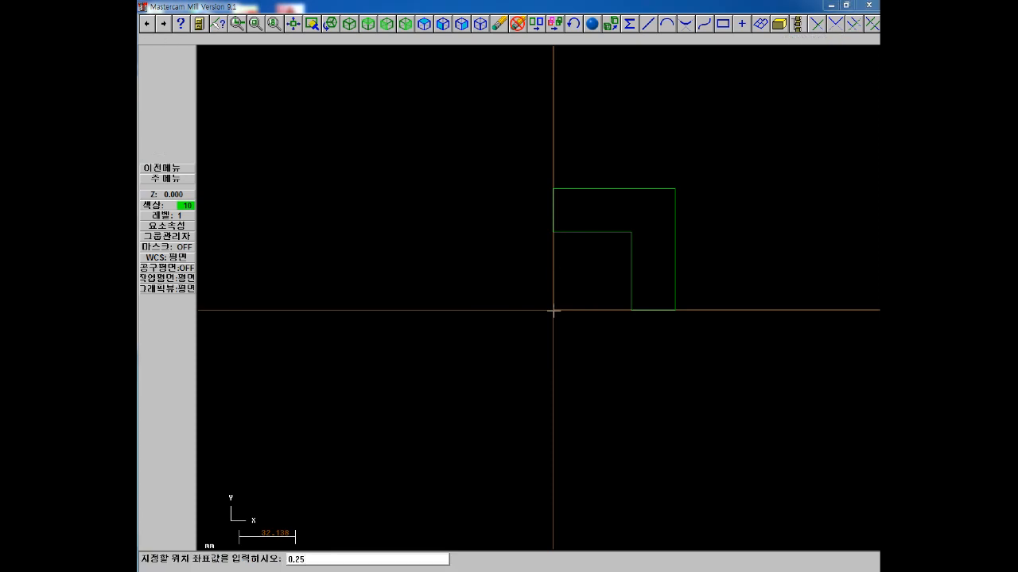
key(Return)
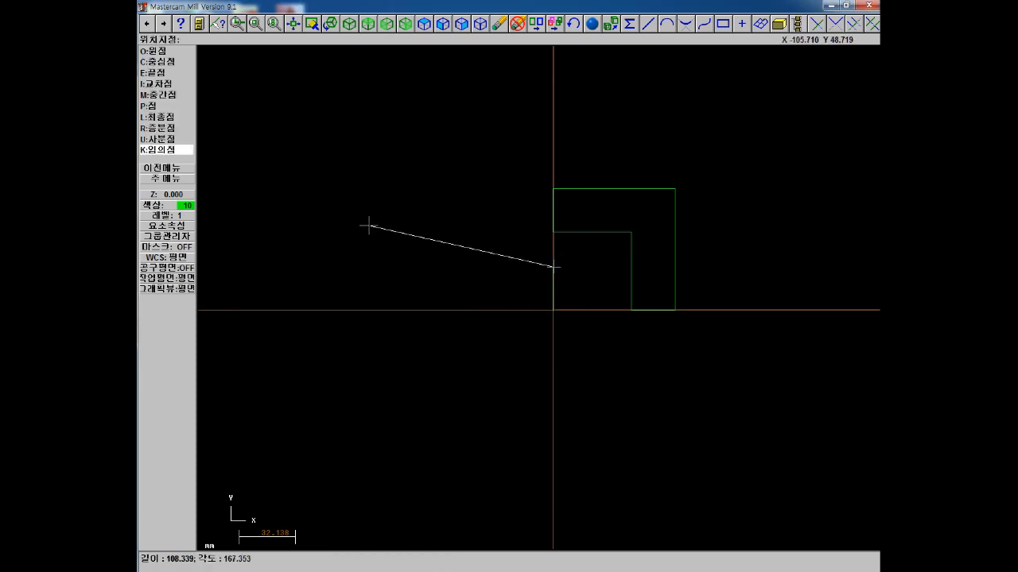
Step: Continue the line from 0,25 through -45,25 and -45,70 to -70,70
text(-45,2)
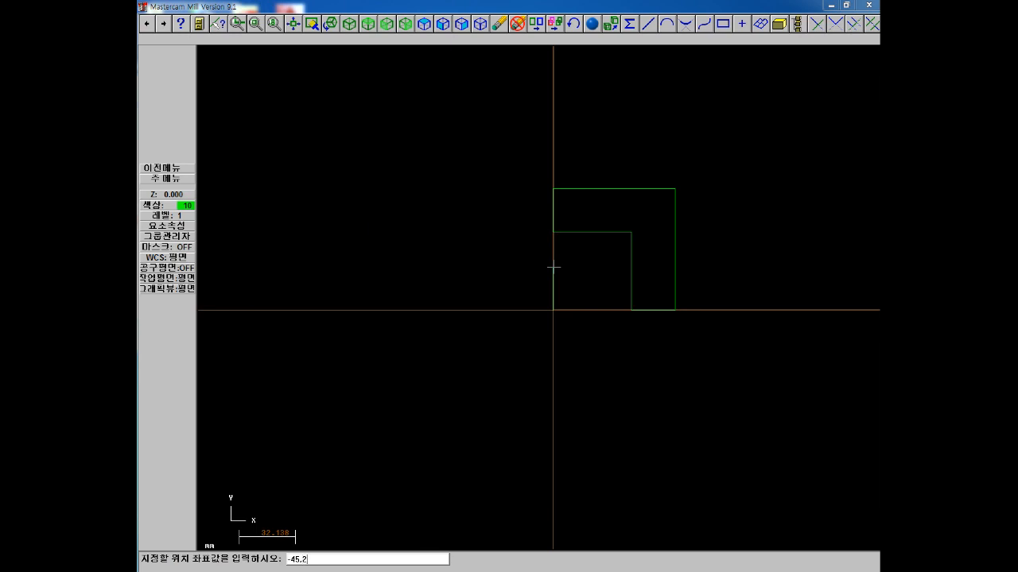
key(Return)
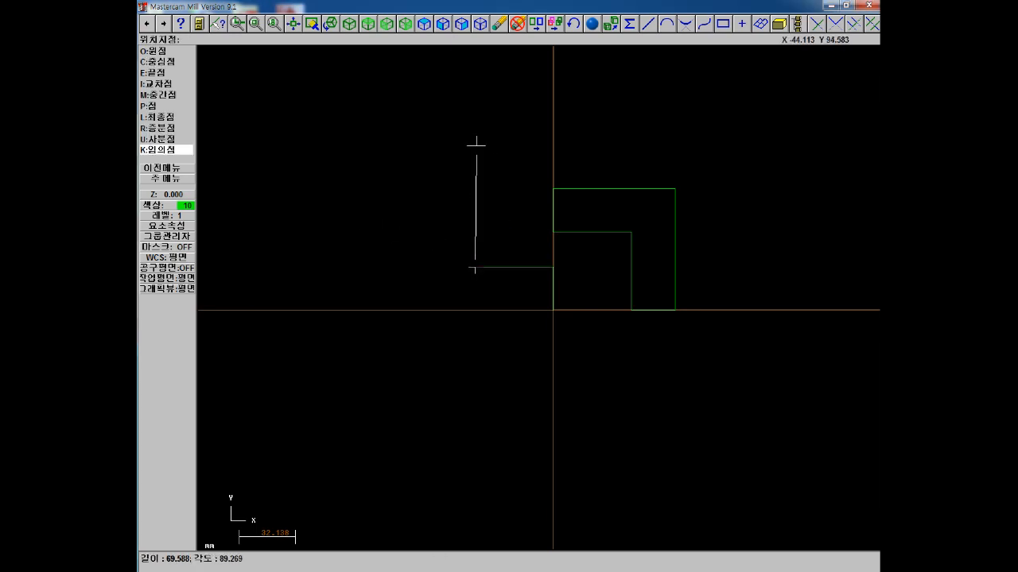
text(-45.)
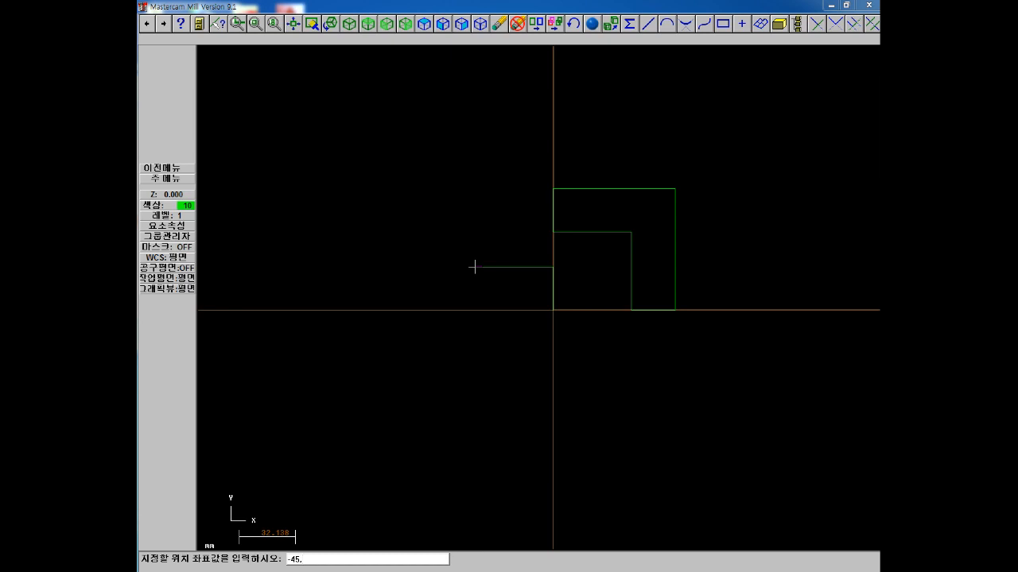
text(70)
key(Return)
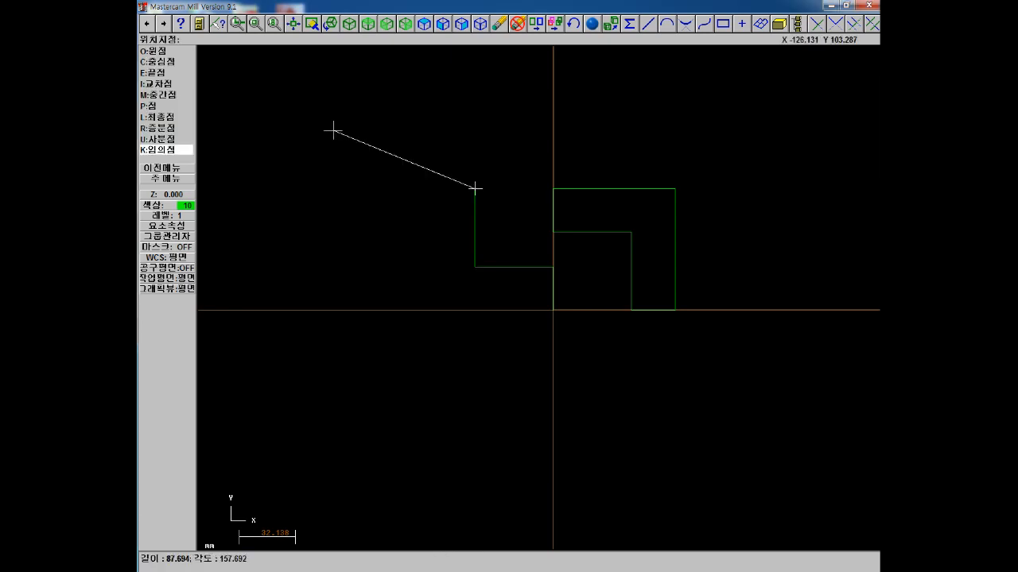
text(-70,)
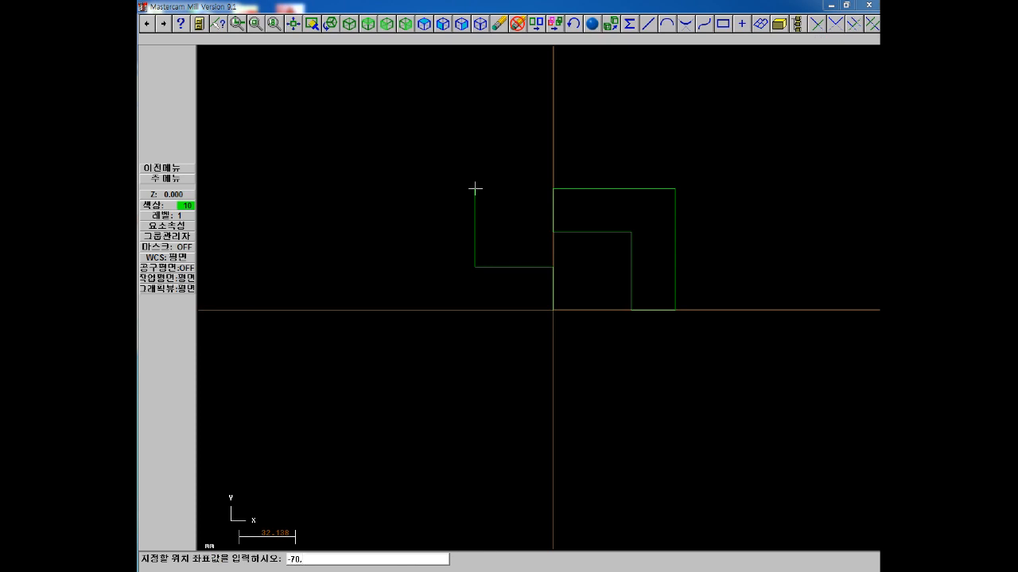
text(70.70)
key(Return)
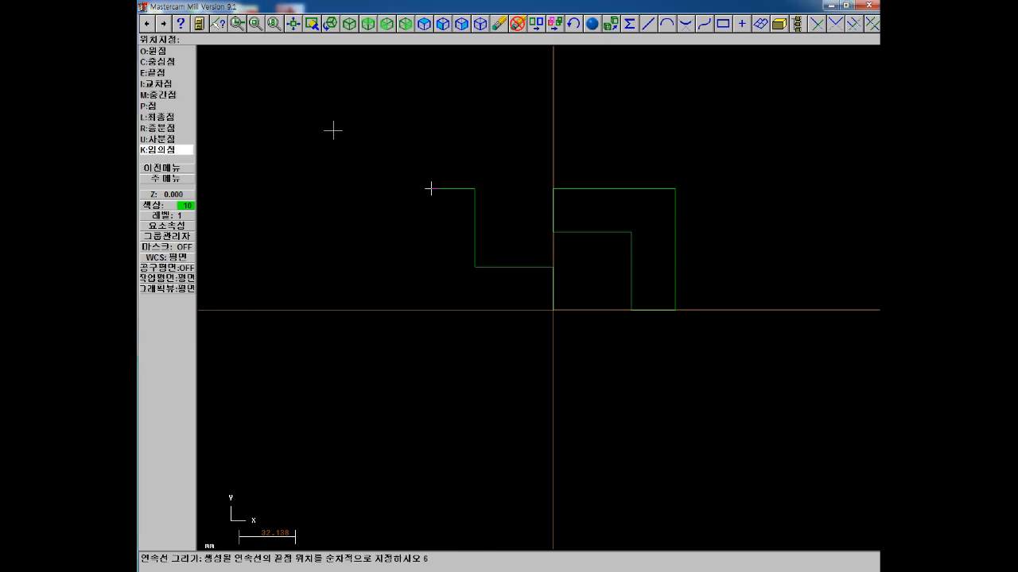
Step: Extend the line to -70,0, close the second L-shaped figure at 0,0 and end the command
text(-70)
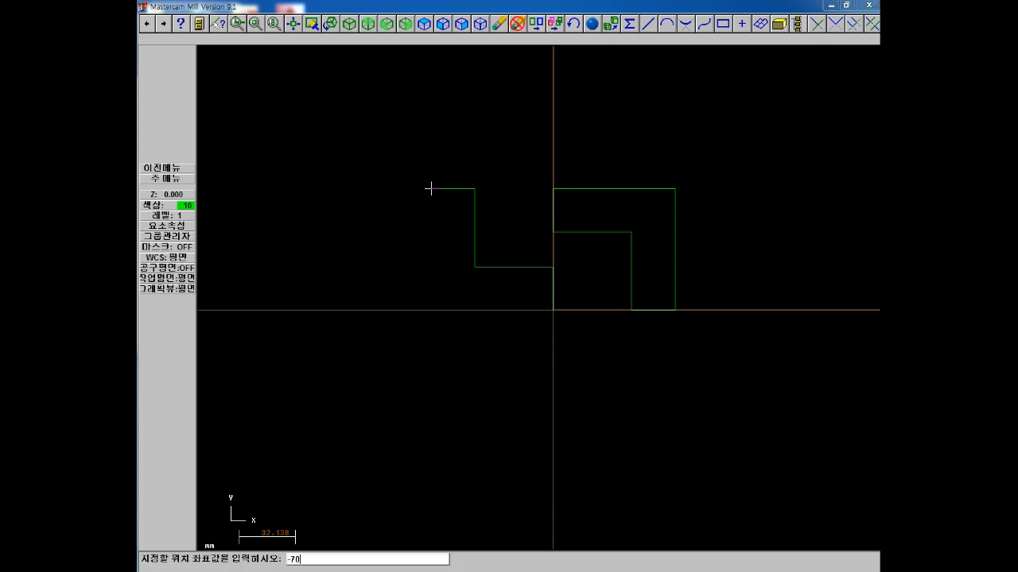
text(,0)
key(Return)
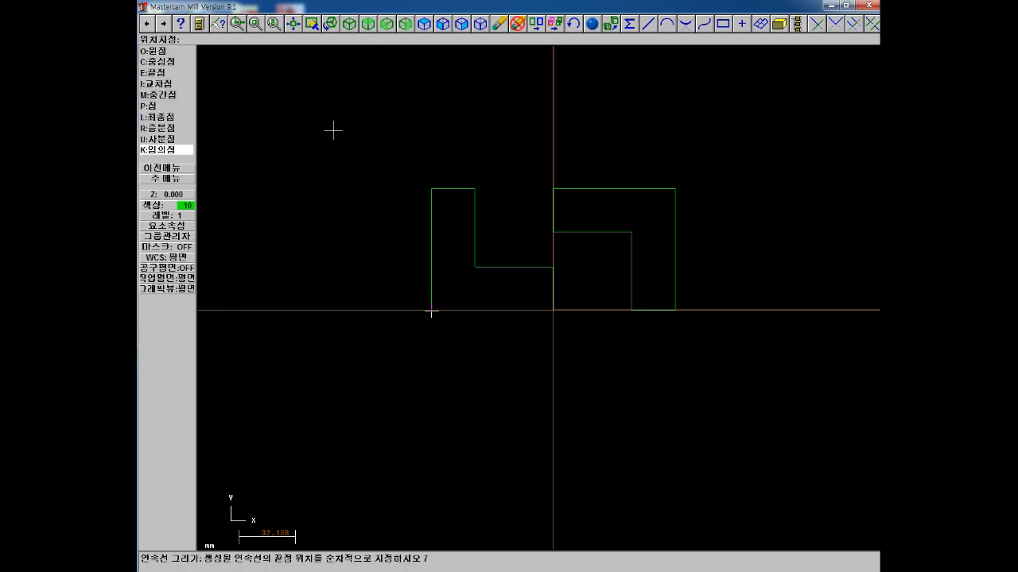
text(0)
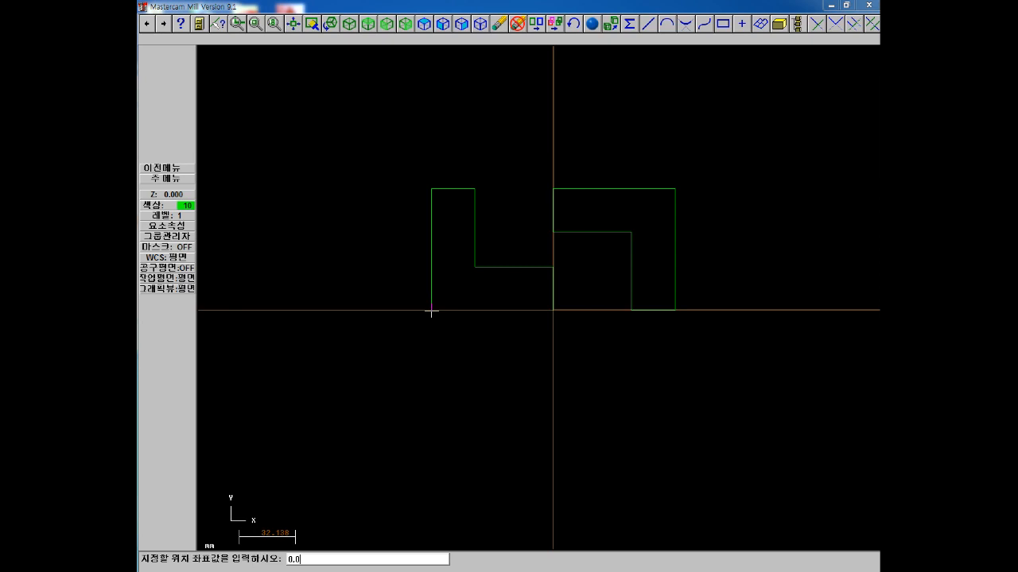
key(Return)
key(Escape)
key(Escape)
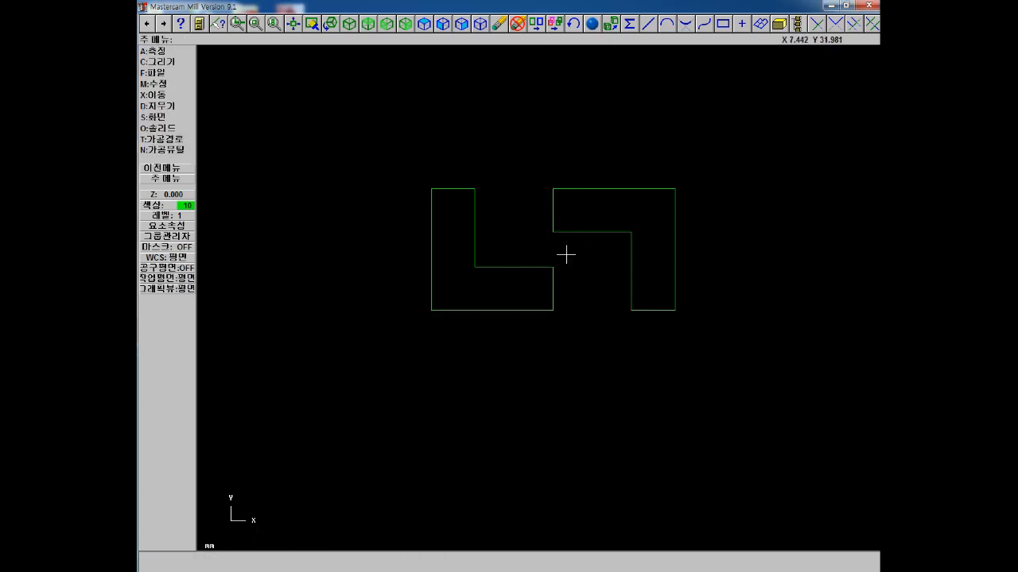
Step: Display the coordinate axes, mark the right figure's lower-right corner in the Paint reference drawing and return to Mastercam
key(F9)
key(alt+Tab)
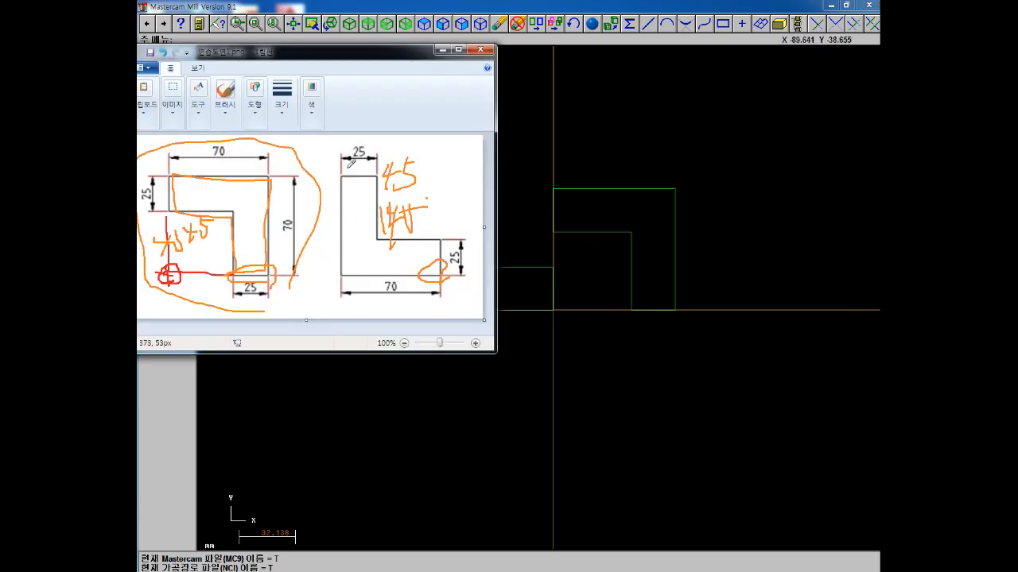
mouse_move(431, 281)
mouse_down()
mouse_move(447, 261)
mouse_move(446, 278)
mouse_move(433, 271)
mouse_move(450, 269)
mouse_move(442, 288)
mouse_up()
click(563, 129)
Step: Fit both L-shaped figures to the screen, zoom out slightly and redraw the display
key(Page_Up)
key(Down)
key(Down)
key(Down)
key(Up)
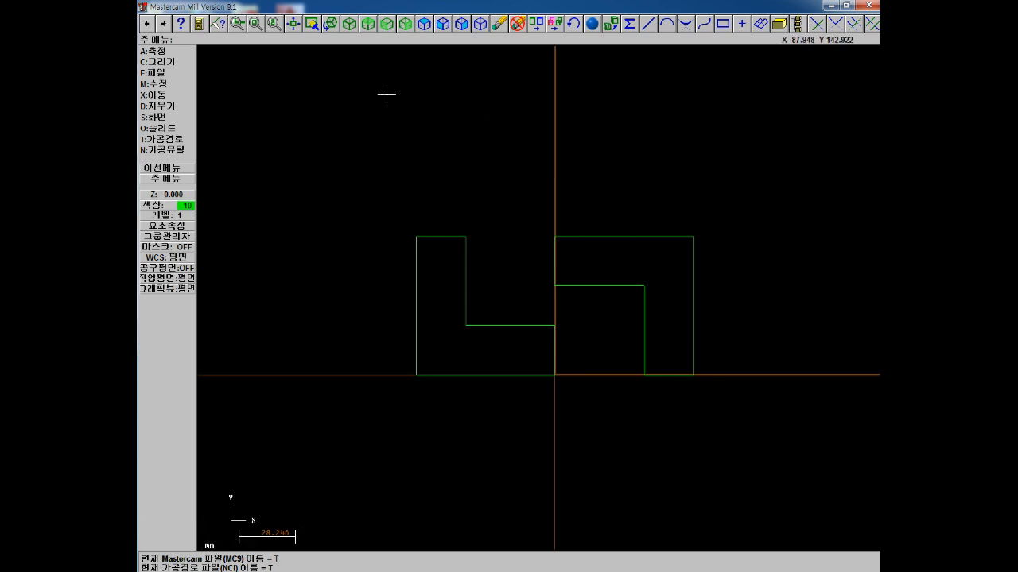
click(293, 25)
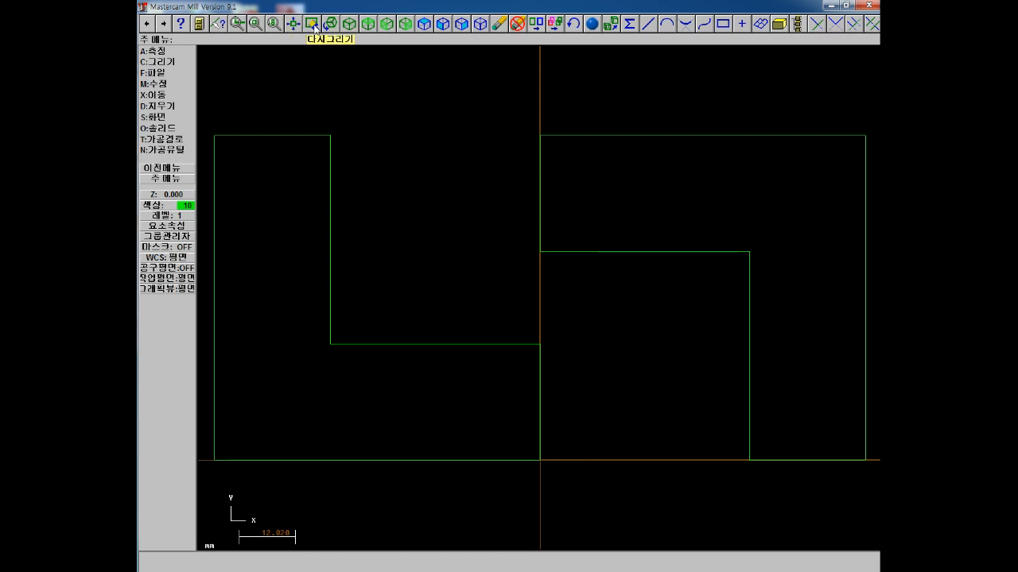
scroll(485, 200, down, 2)
click(312, 25)
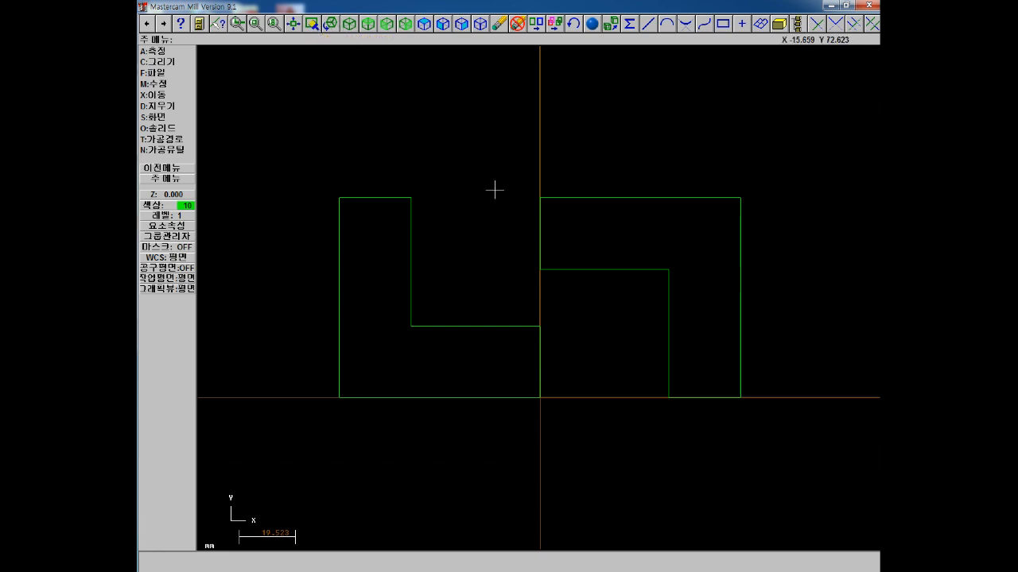
Step: Examine both figures by zooming out and in and panning the view around them in circles
scroll(494, 190, down, 2)
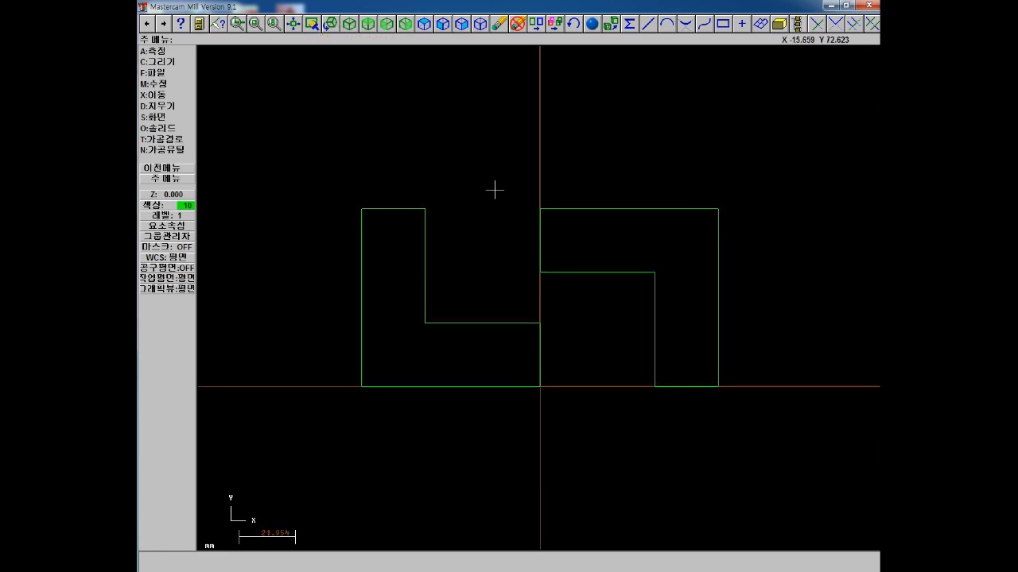
scroll(494, 190, up, 2)
scroll(494, 190, down, 3)
scroll(495, 190, up, 1)
key(Right)
key(Up)
key(Up)
key(Up)
key(Left)
key(Left)
key(Left)
key(Left)
key(Left)
key(Down)
key(Down)
key(Down)
key(Right)
key(Right)
key(Right)
key(Right)
key(Down)
key(Right)
key(Right)
key(Up)
key(Up)
key(Left)
key(Left)
key(Left)
key(Down)
key(Down)
key(Down)
key(Right)
key(Right)
key(Right)
key(Up)
key(Up)
key(Up)
key(Left)
key(Left)
key(Left)
key(Down)
key(Down)
key(Down)
key(Right)
key(Right)
key(Right)
key(Up)
Step: Inspect the area around the origin at different magnifications, alternating zooming with short pans
scroll(629, 353, up, 8)
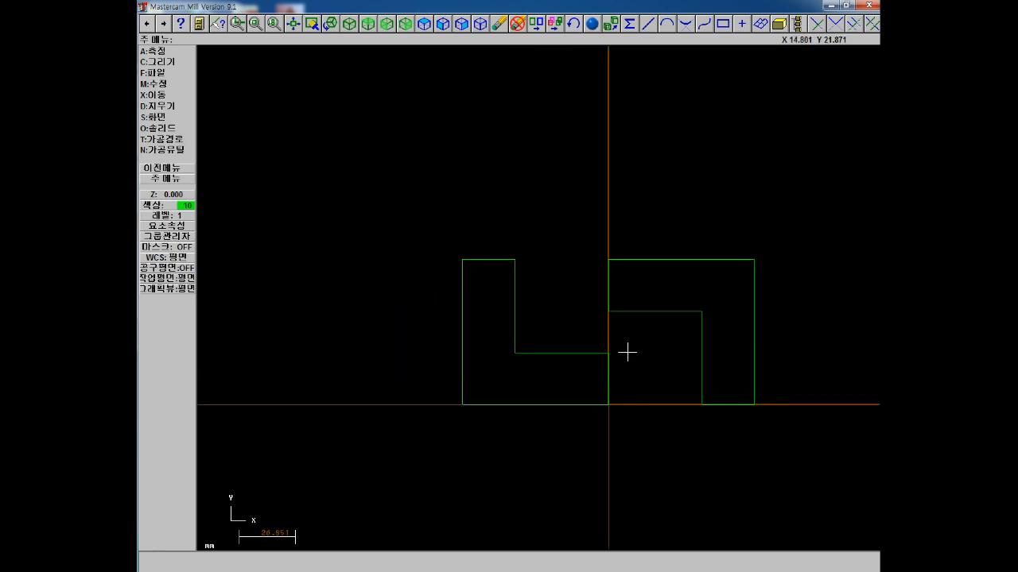
scroll(644, 371, down, 5)
key(Left)
key(Left)
key(Up)
scroll(580, 365, up, 3)
key(Down)
scroll(574, 353, down, 6)
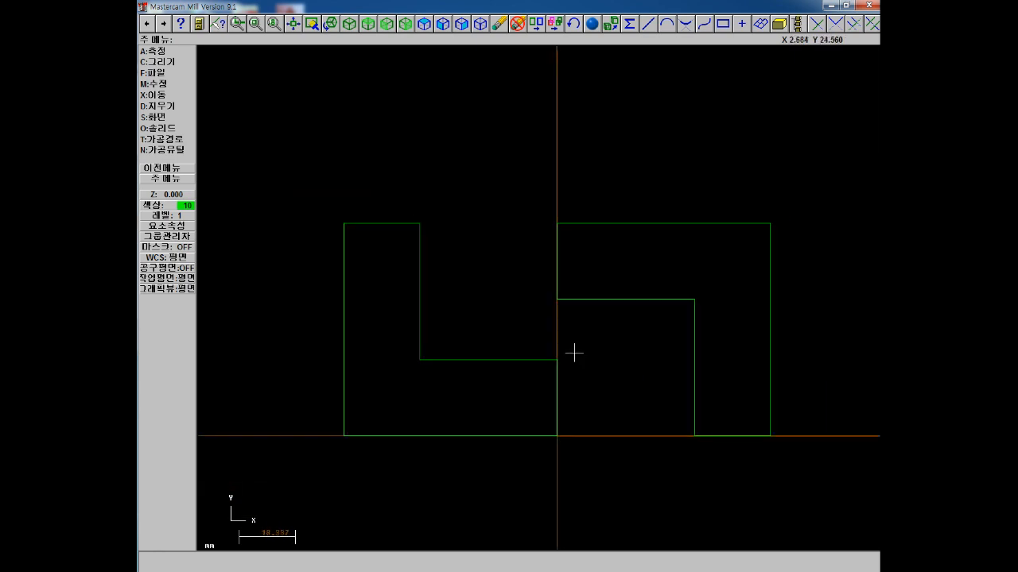
key(Down)
key(Up)
key(Up)
scroll(552, 323, up, 4)
key(Down)
key(Down)
key(Up)
scroll(547, 317, down, 3)
key(Down)
key(Down)
key(Down)
key(Up)
key(Up)
scroll(548, 315, up, 4)
key(Down)
key(Down)
scroll(548, 315, up, 2)
key(Up)
key(Up)
scroll(548, 318, down, 3)
scroll(548, 318, down, 2)
key(Right)
key(Right)
key(Down)
key(Left)
key(Up)
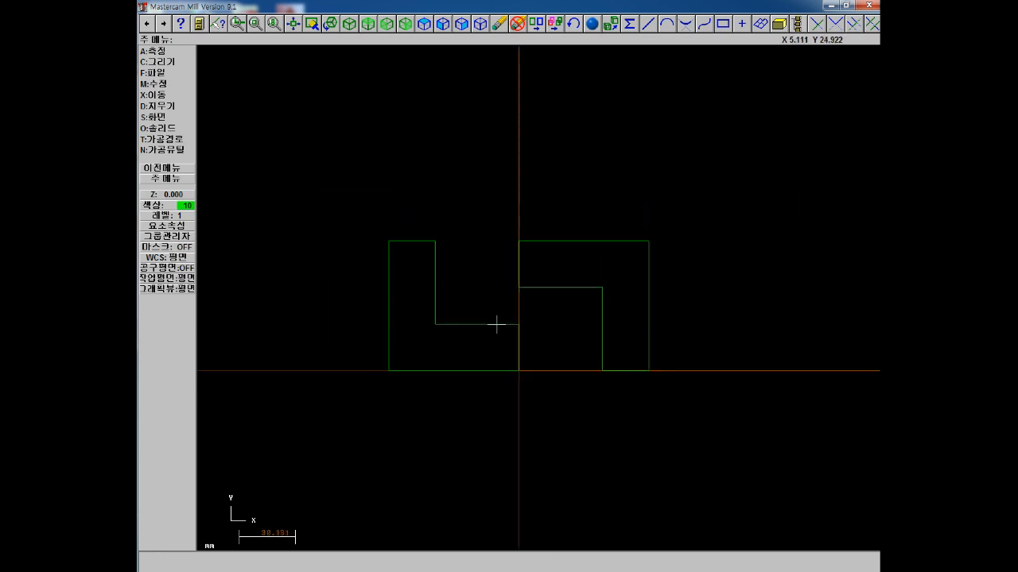
scroll(496, 324, down, 2)
scroll(496, 325, up, 5)
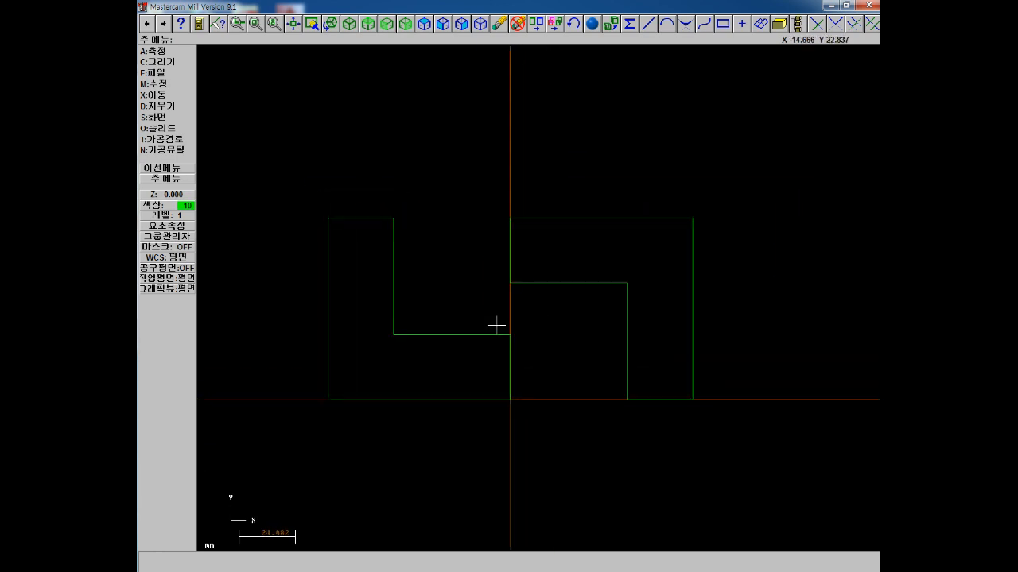
key(Left)
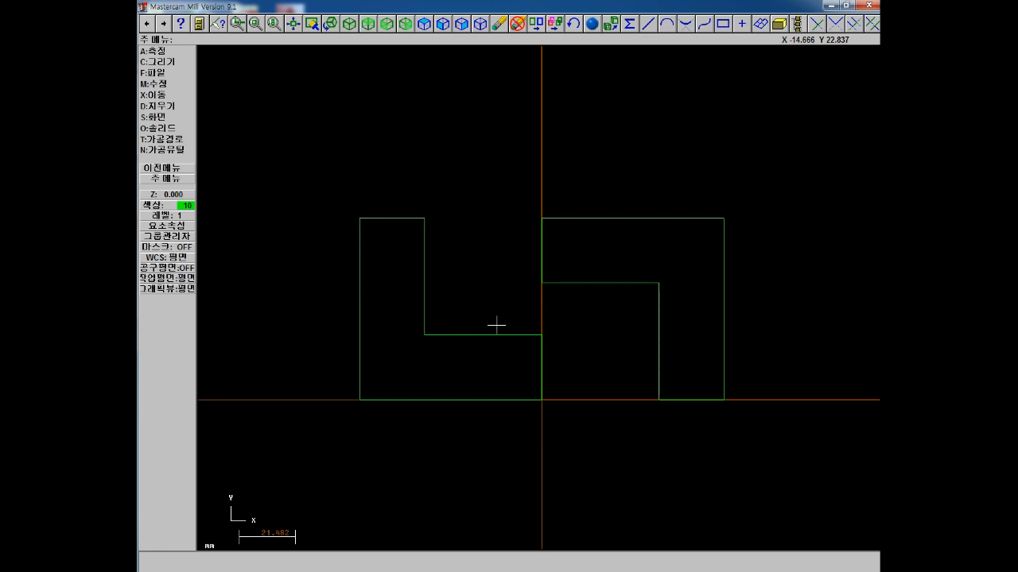
scroll(601, 315, down, 1)
scroll(581, 320, up, 3)
scroll(552, 354, down, 1)
scroll(587, 314, down, 3)
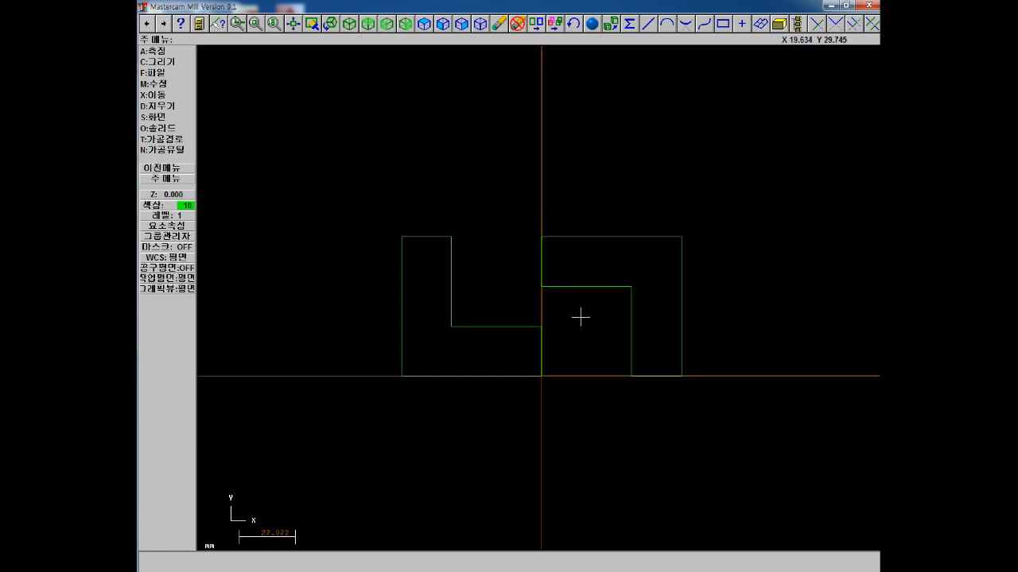
Step: Pan the view in all four directions to examine the figures at a constant magnification
key(Left)
key(Left)
key(Up)
key(Up)
key(Up)
key(Right)
key(Right)
key(Down)
key(Down)
key(Down)
key(Down)
key(Up)
key(Up)
key(Down)
key(Down)
key(Up)
key(Up)
key(Down)
key(Down)
key(Down)
key(Down)
key(Up)
key(Up)
key(Up)
key(Left)
key(Left)
key(Up)
key(Right)
key(Down)
key(Down)
key(Right)
key(Up)
key(Right)
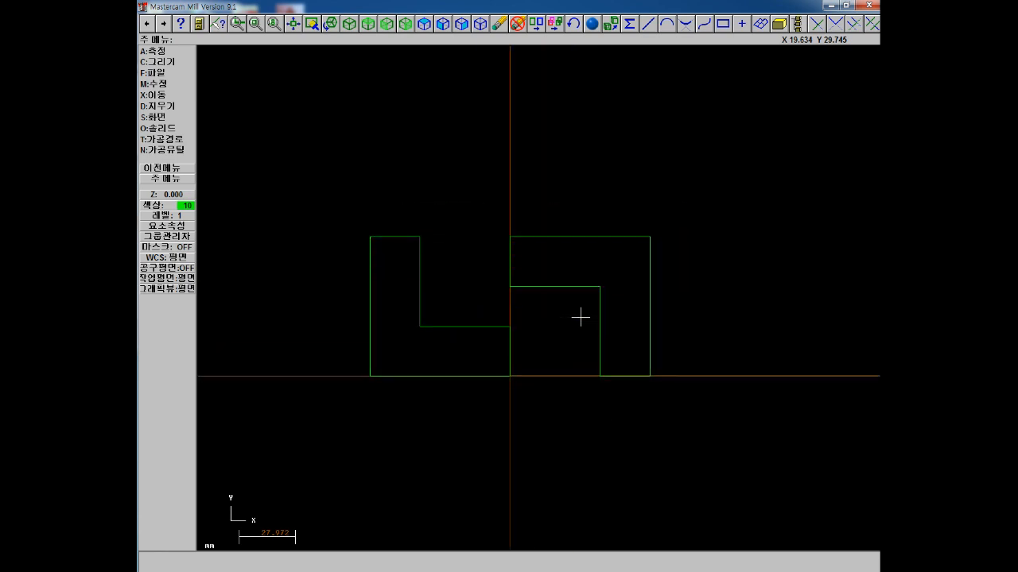
Step: View both figures at successively larger and smaller scales, ending zoomed out
key(Page_Down)
key(Page_Down)
key(Page_Down)
key(Page_Up)
key(Page_Up)
key(Page_Up)
key(Page_Up)
key(Page_Up)
key(Page_Down)
key(Page_Down)
key(Page_Down)
key(Page_Down)
key(Page_Down)
key(Page_Down)
key(Page_Down)
key(Page_Down)
Step: Rotate the view to inspect both figures in 3D, restoring the top view after each rotation
key(End)
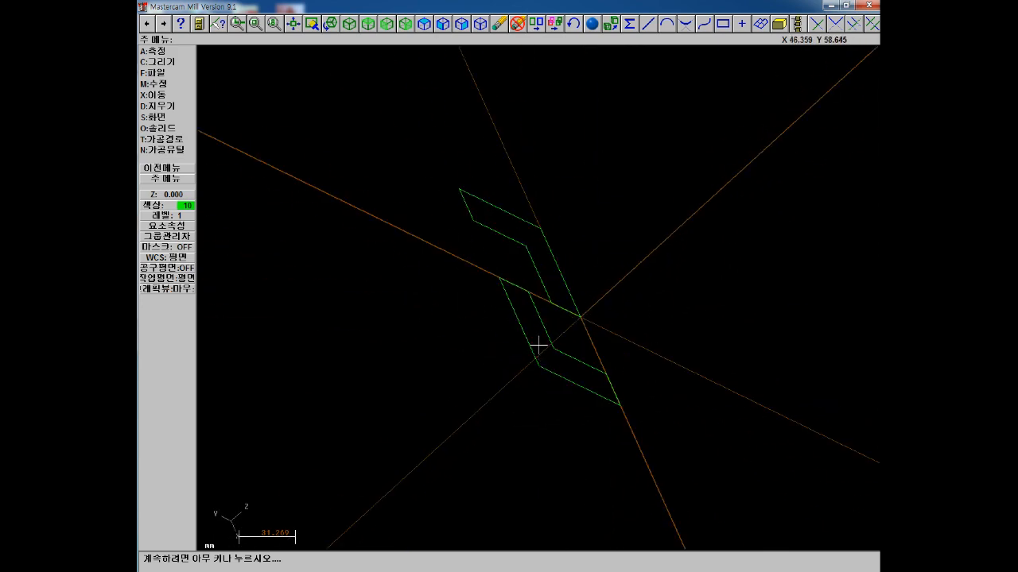
click(368, 24)
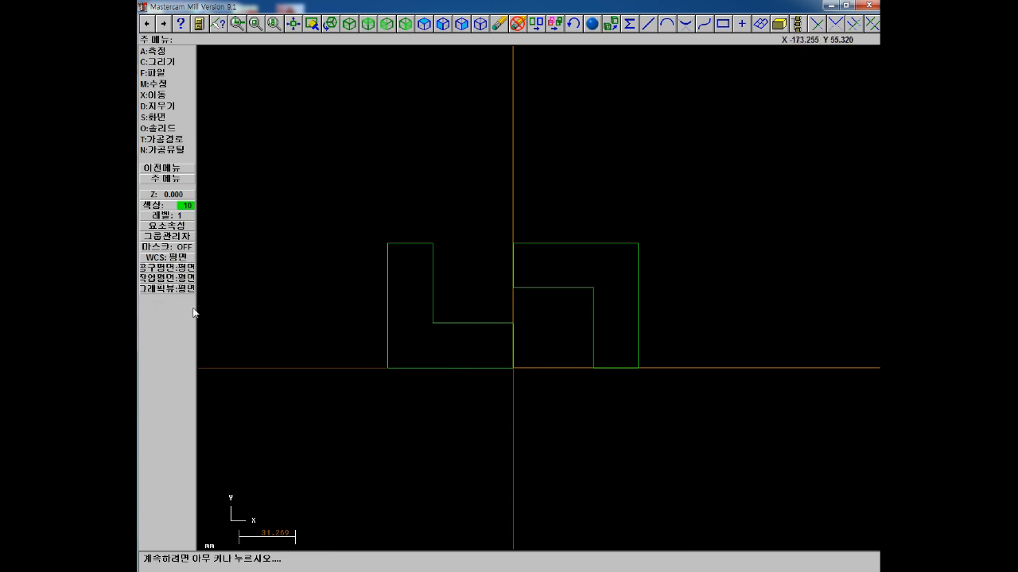
middle_drag(378, 240, 378, 240)
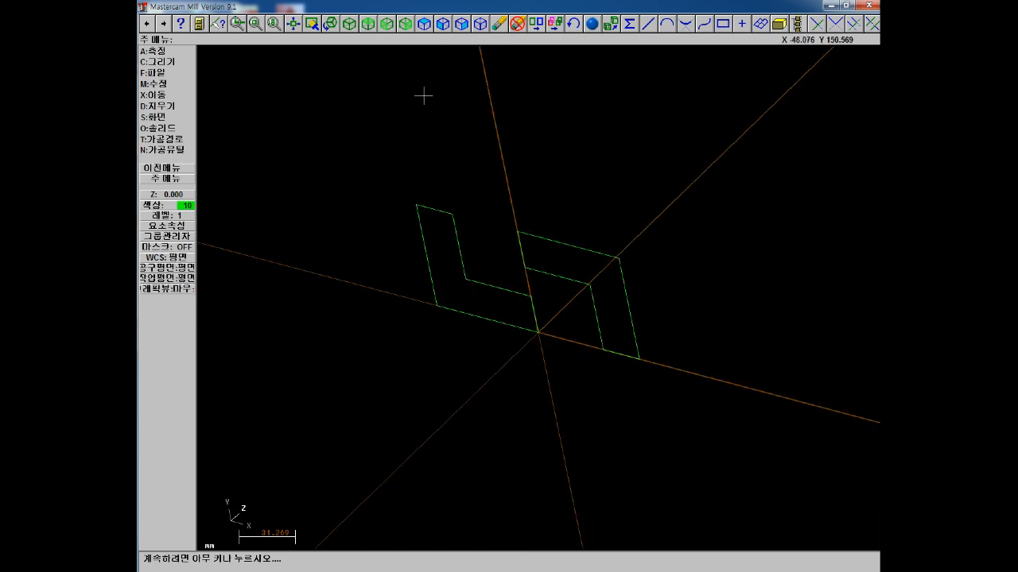
click(368, 24)
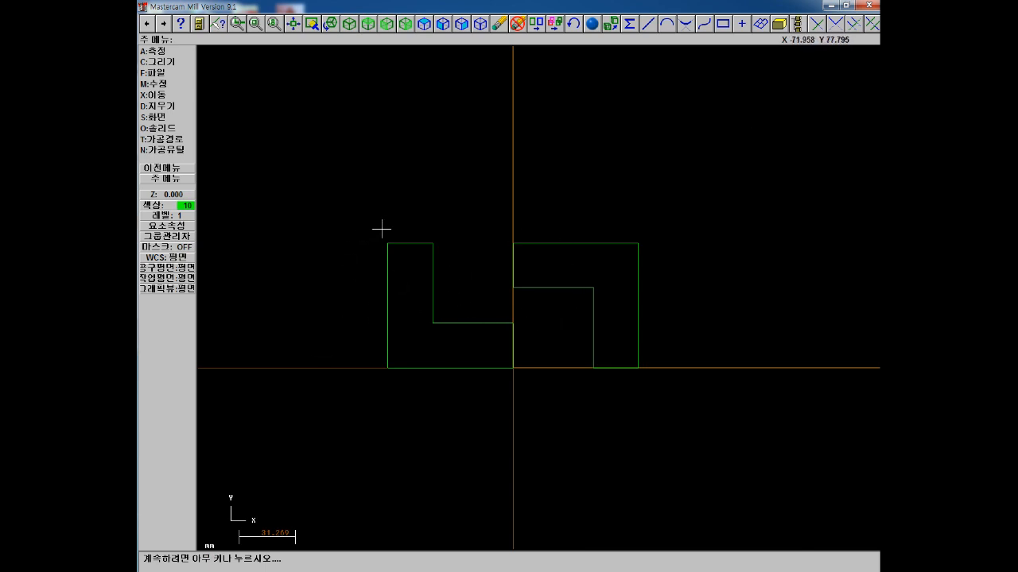
Step: Set the construction depth Z to 5 and reset it to 0
click(172, 195)
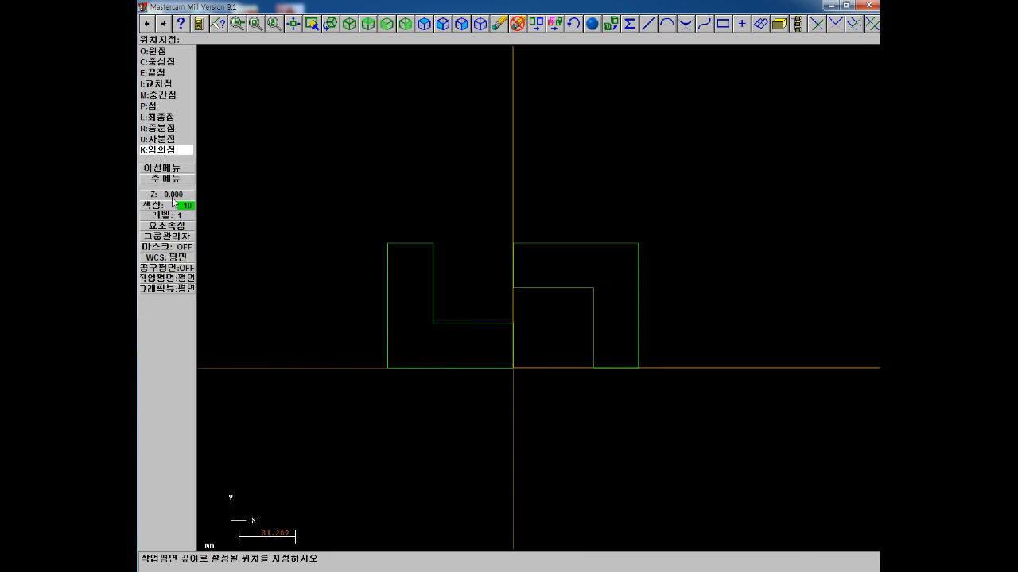
text(5)
key(Return)
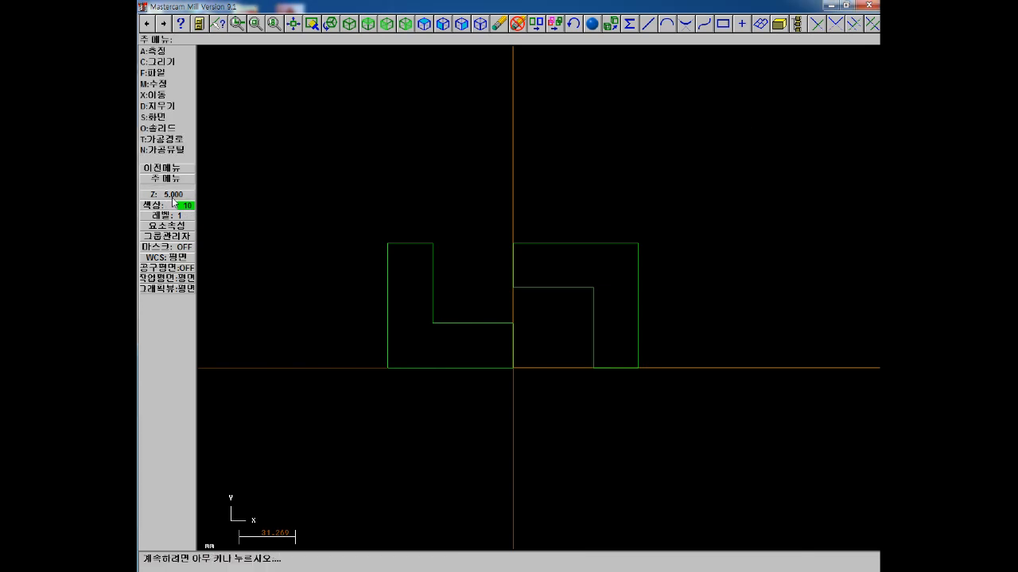
click(172, 198)
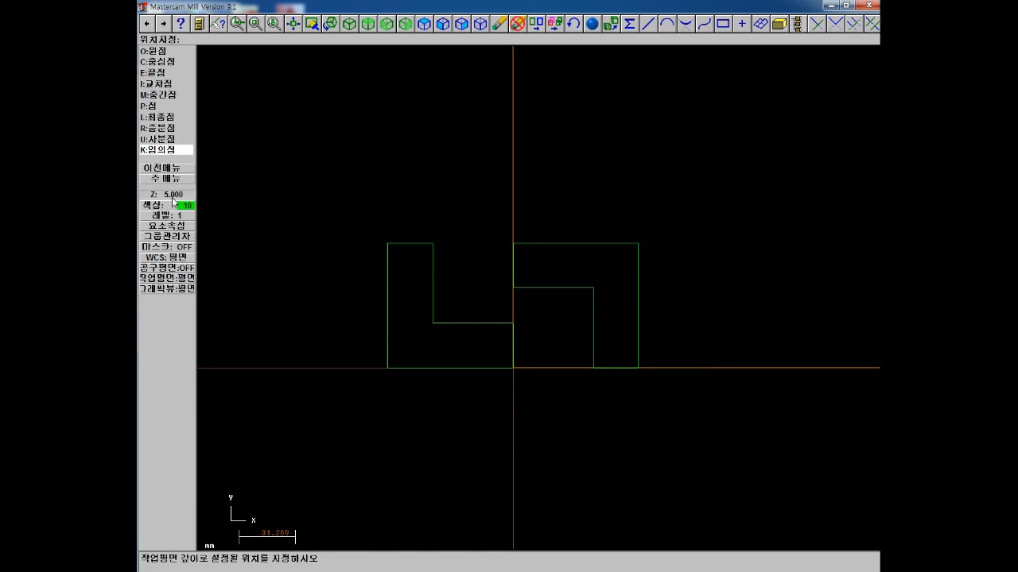
text(0)
key(Return)
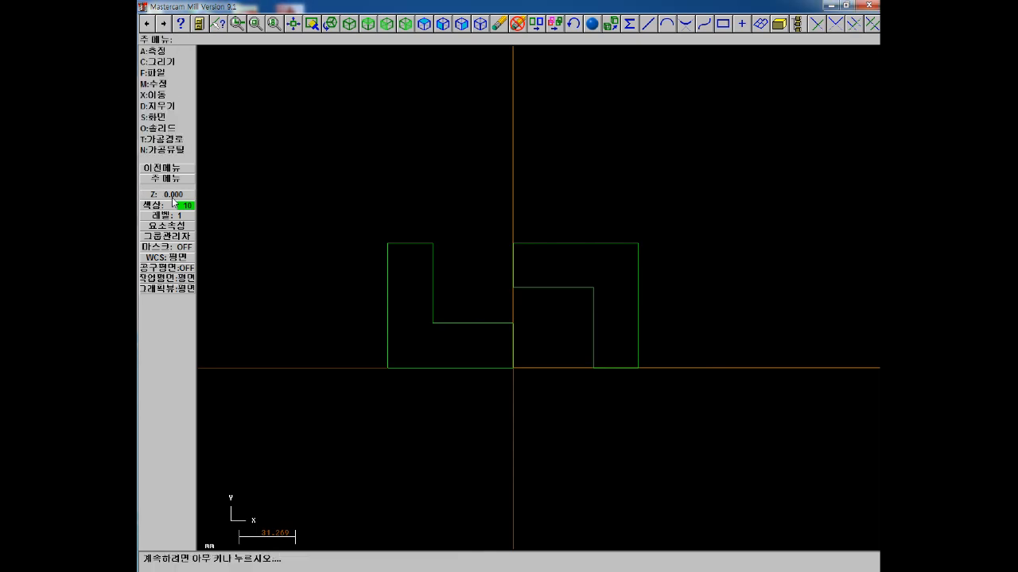
click(172, 199)
key(Escape)
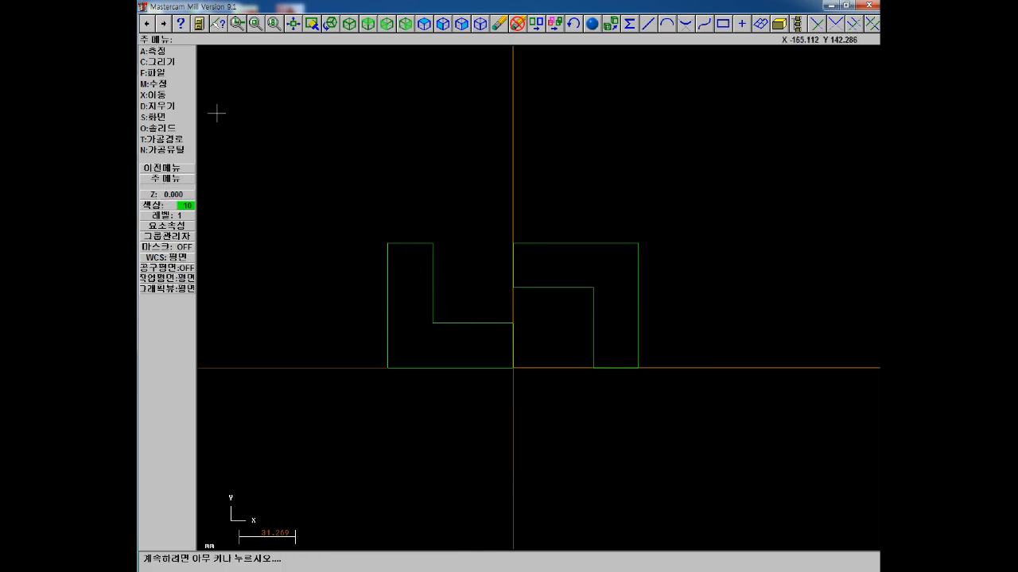
click(161, 63)
click(163, 63)
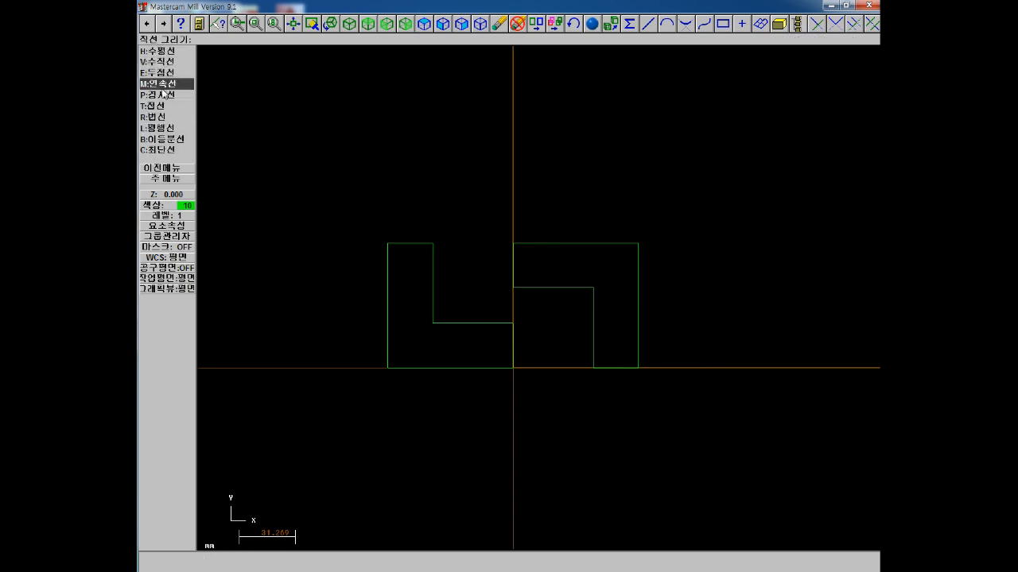
key(Escape)
key(Escape)
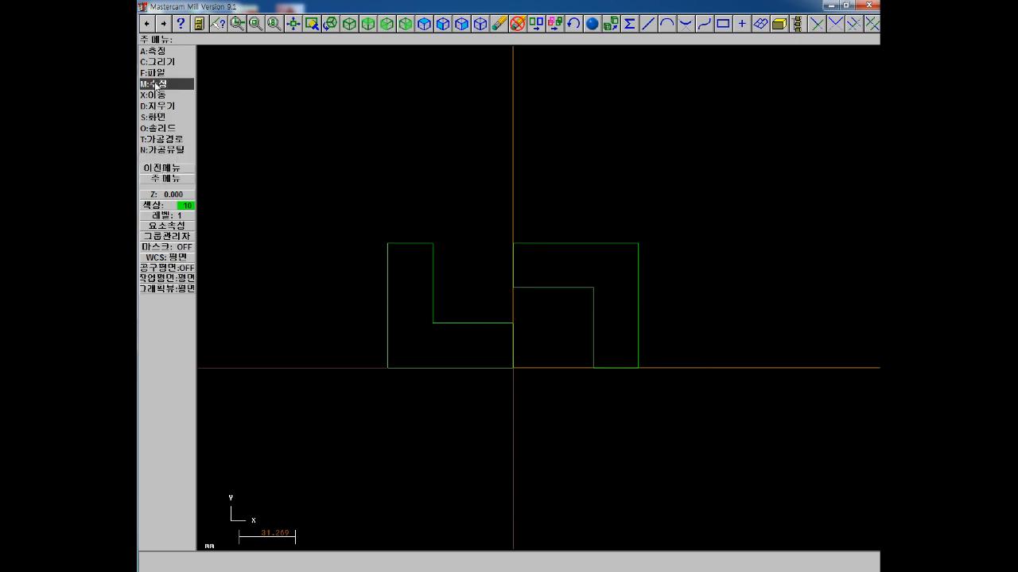
click(157, 65)
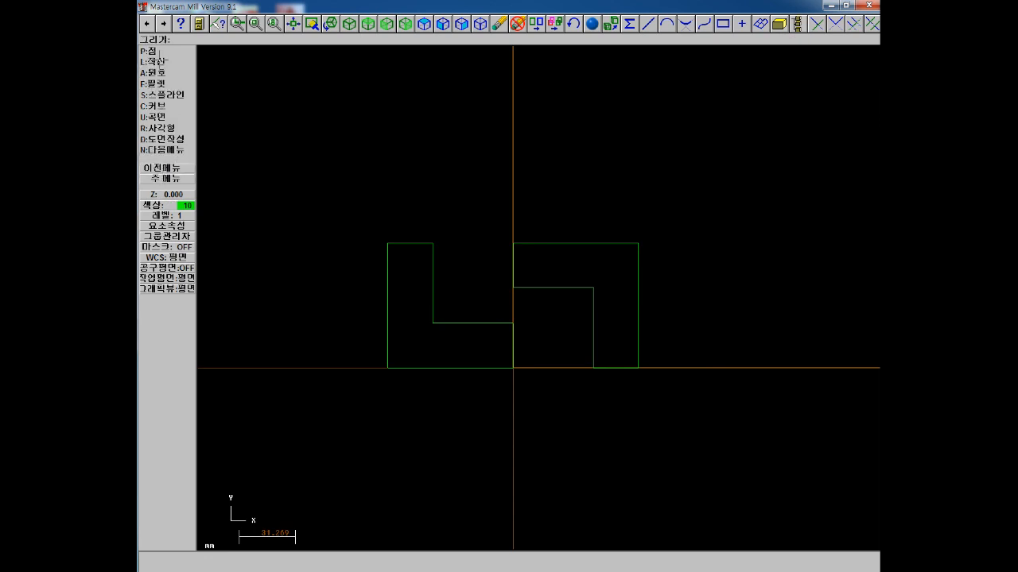
click(159, 74)
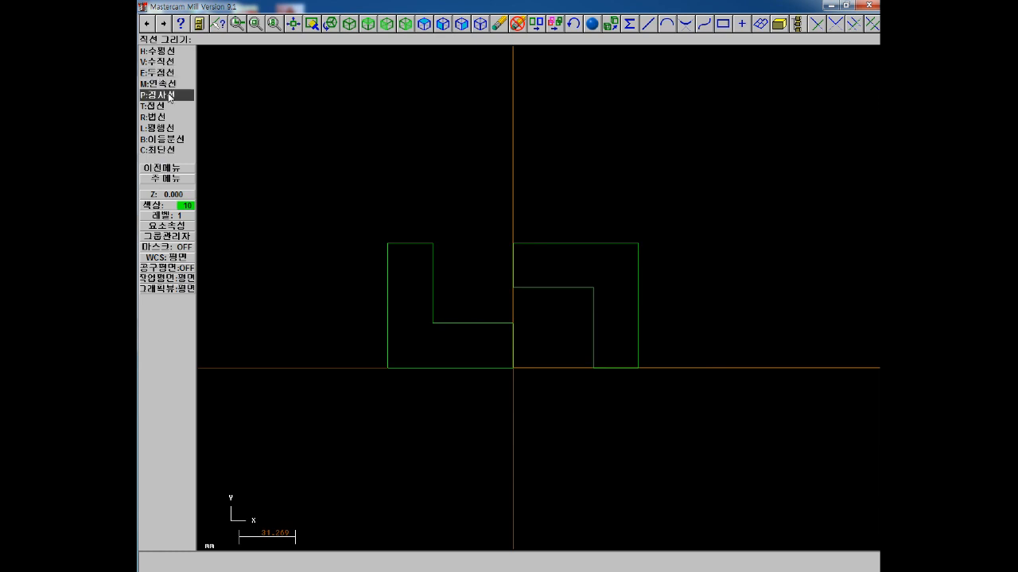
key(Escape)
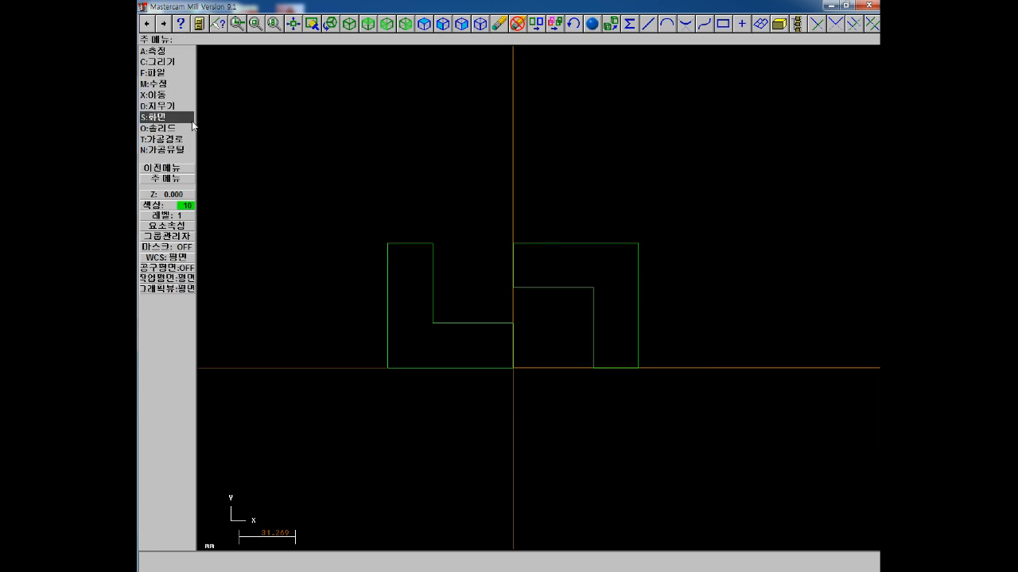
click(161, 168)
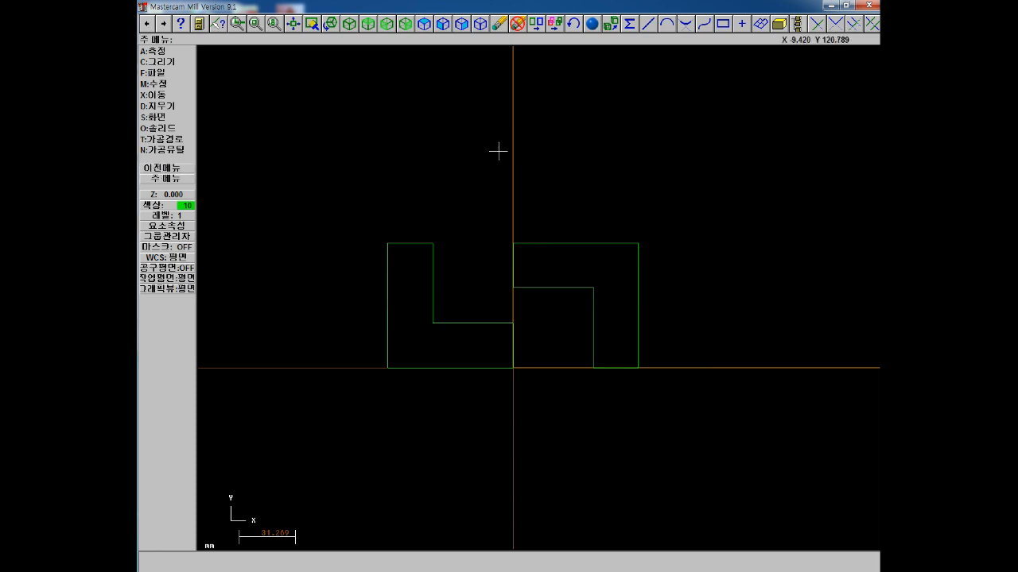
Step: Delete the lines of the left L-shaped figure by selecting each one individually
click(160, 106)
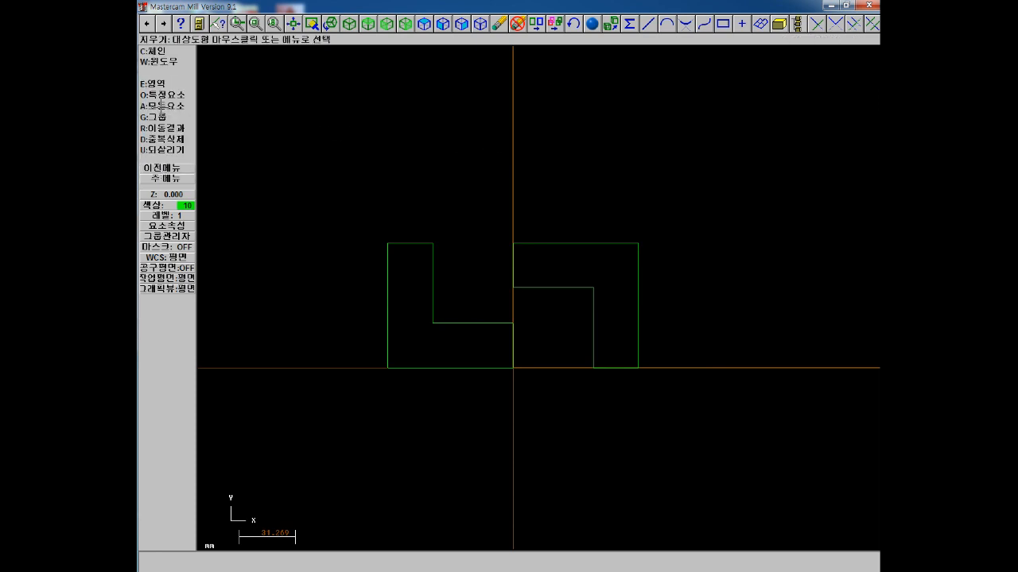
click(422, 248)
click(433, 266)
click(387, 306)
click(477, 323)
click(497, 367)
Step: Delete the remaining lines of the right L-shaped figure one by one and refresh the display
click(546, 289)
click(515, 263)
click(564, 243)
click(638, 302)
click(595, 303)
click(617, 368)
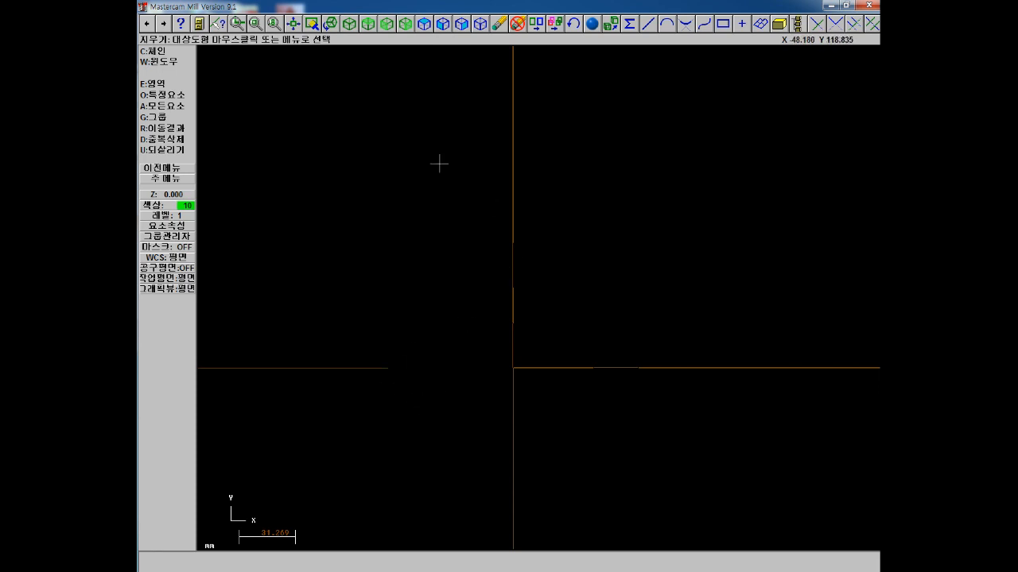
click(311, 25)
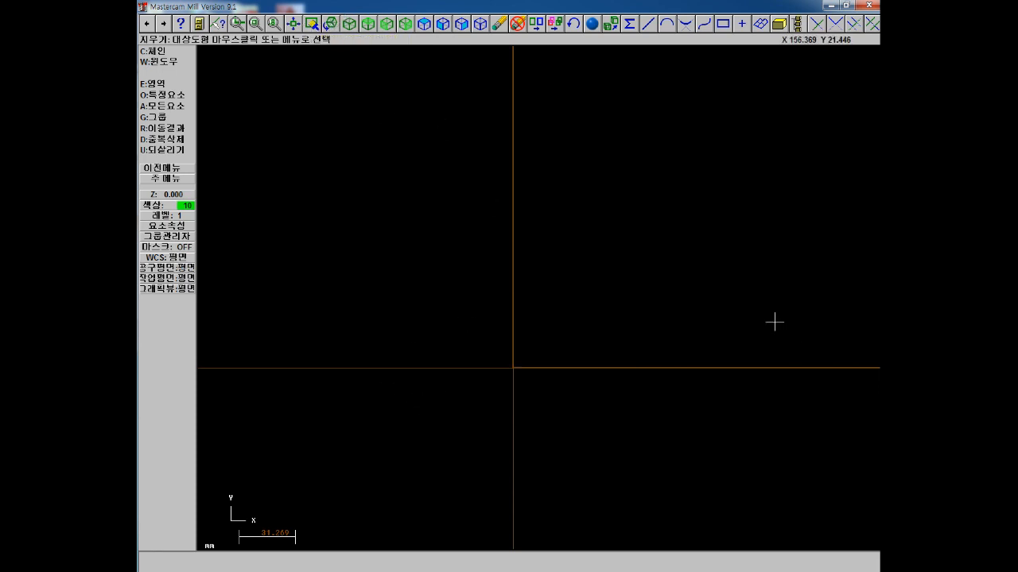